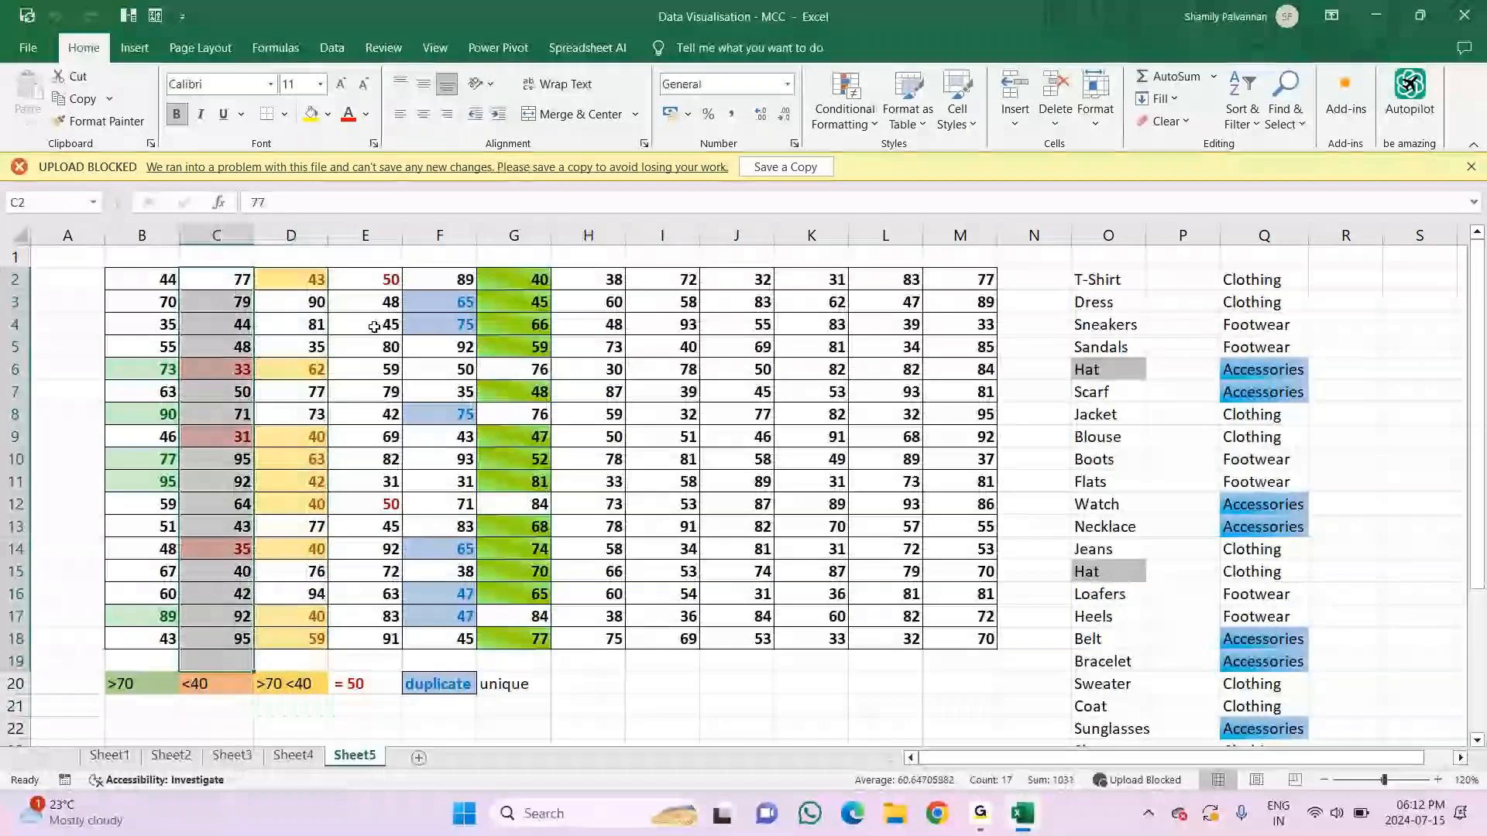
pyautogui.moveTo(440, 302); pyautogui.dragTo(440, 729)
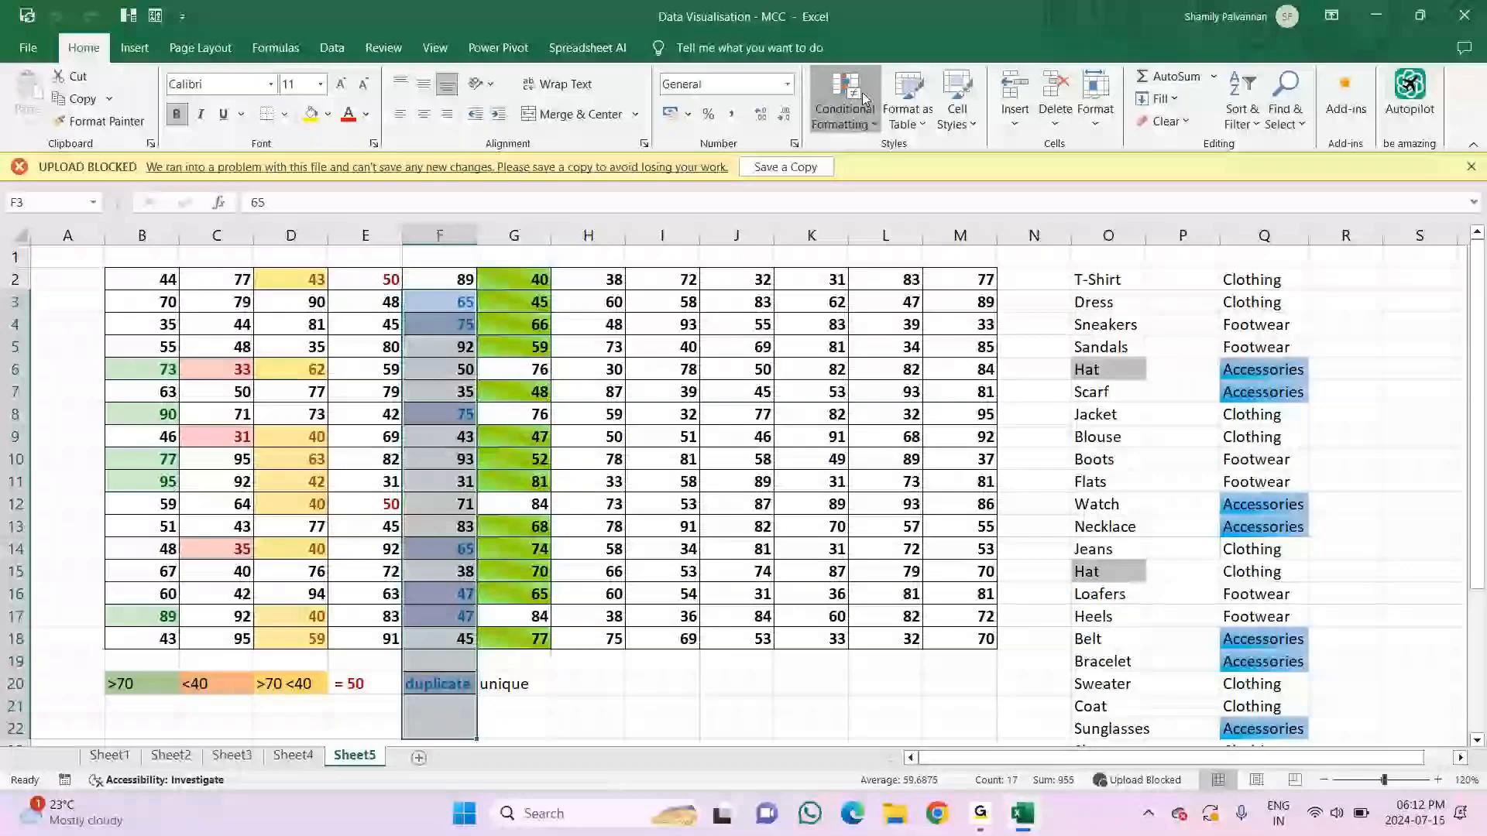
pyautogui.click(865, 98)
pyautogui.moveTo(905, 154)
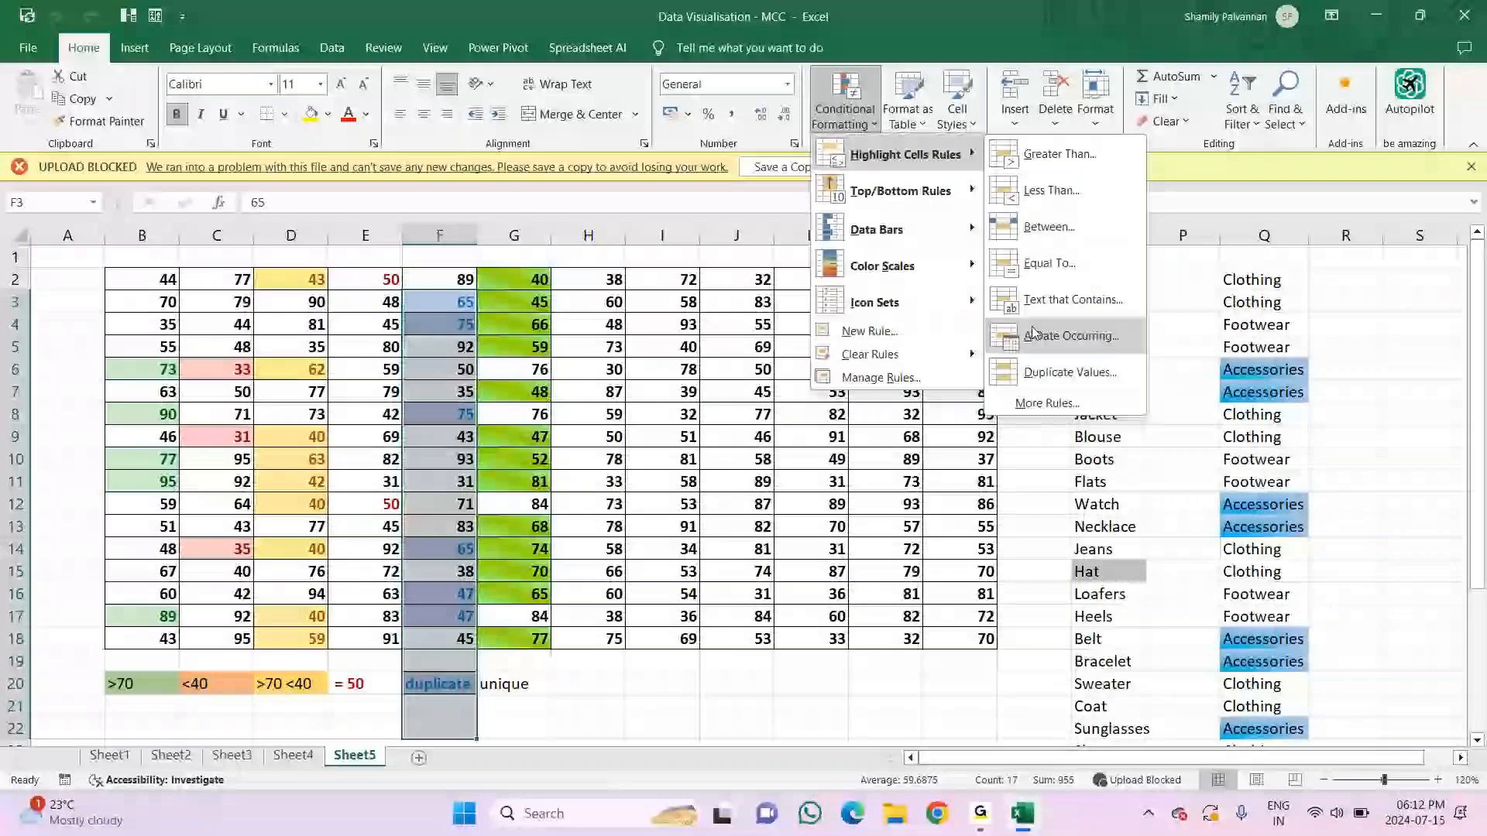
pyautogui.click(593, 278)
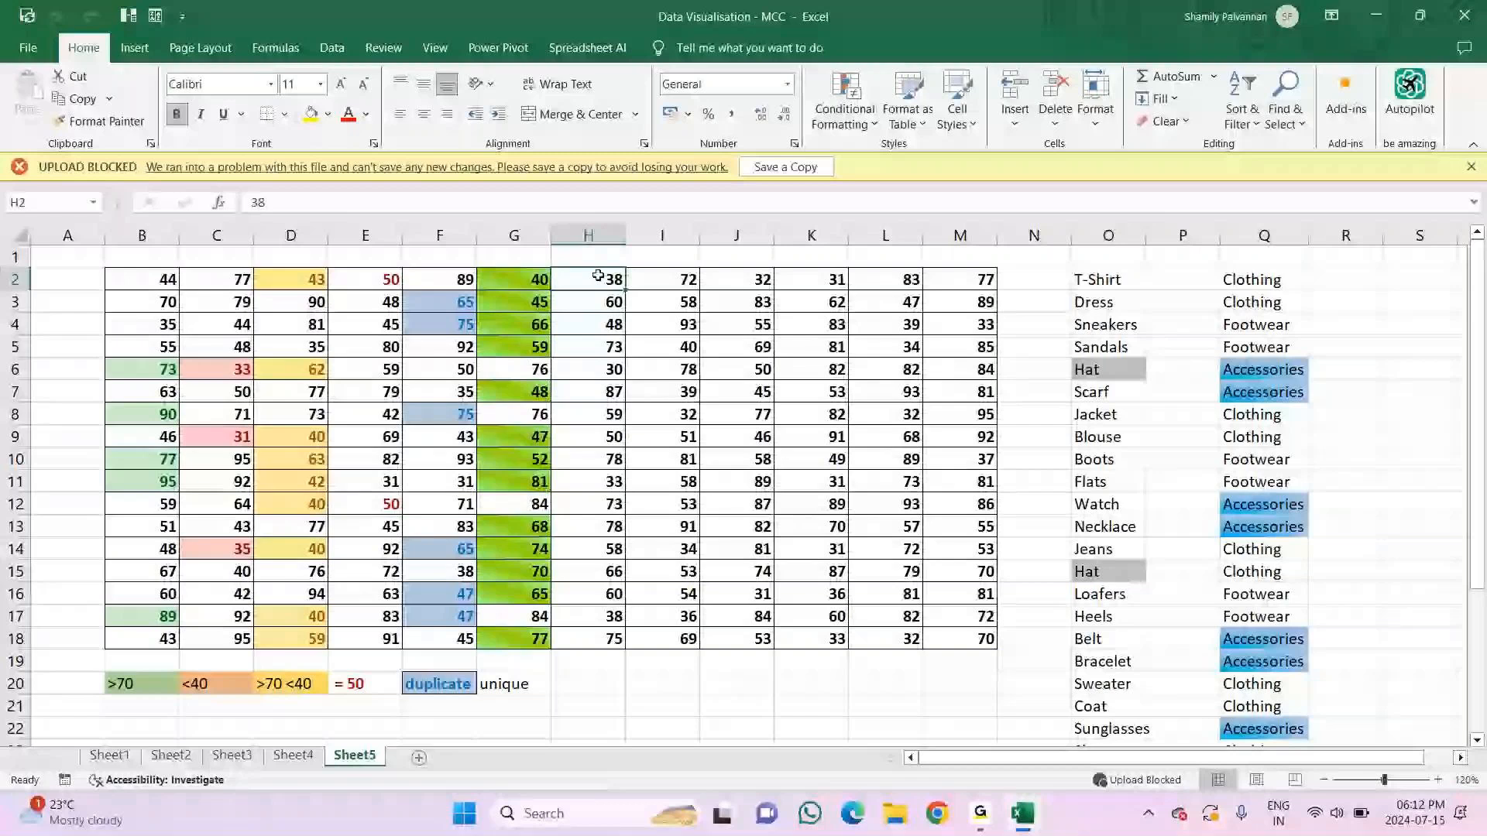
# Step: Start a custom conditional formatting rule for cells H2:H18
pyautogui.moveTo(598, 275); pyautogui.dragTo(589, 639)
pyautogui.click(844, 116)
pyautogui.moveTo(904, 154)
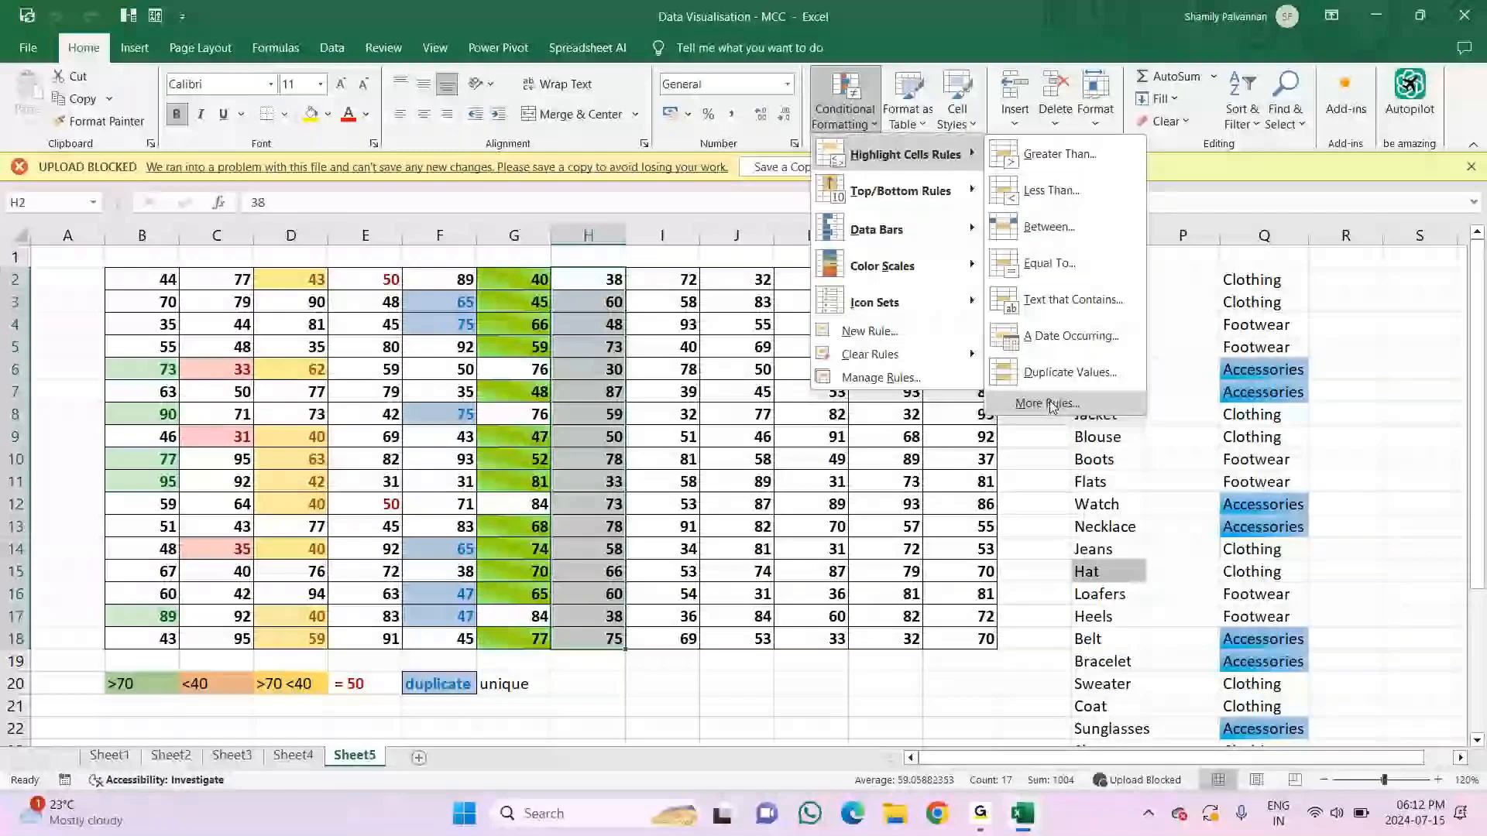
pyautogui.click(1050, 403)
pyautogui.click(580, 405)
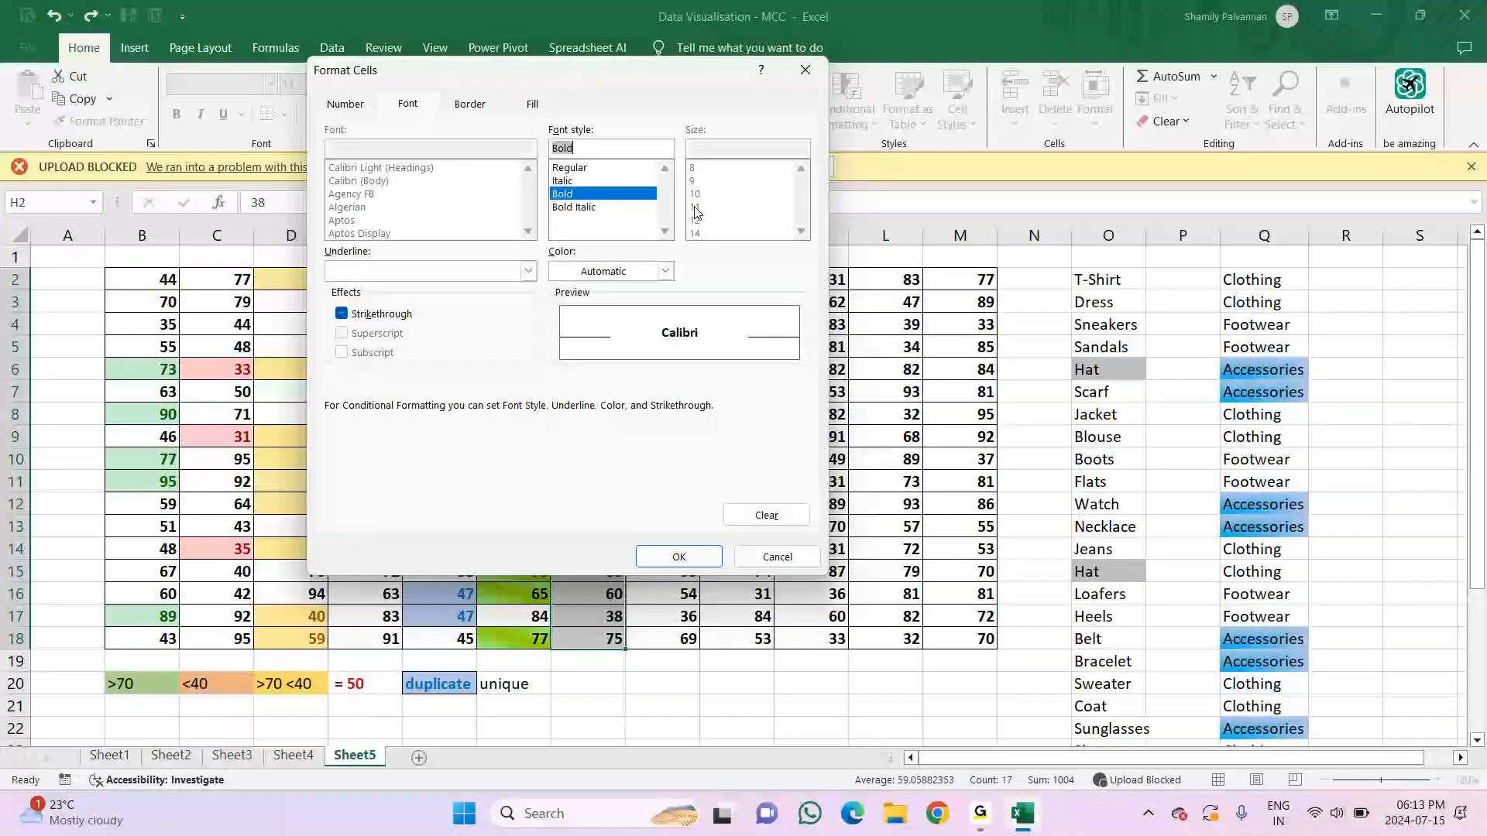
# Step: Format the new column H rule with a green font and a light blue fill, and apply it
pyautogui.click(663, 271)
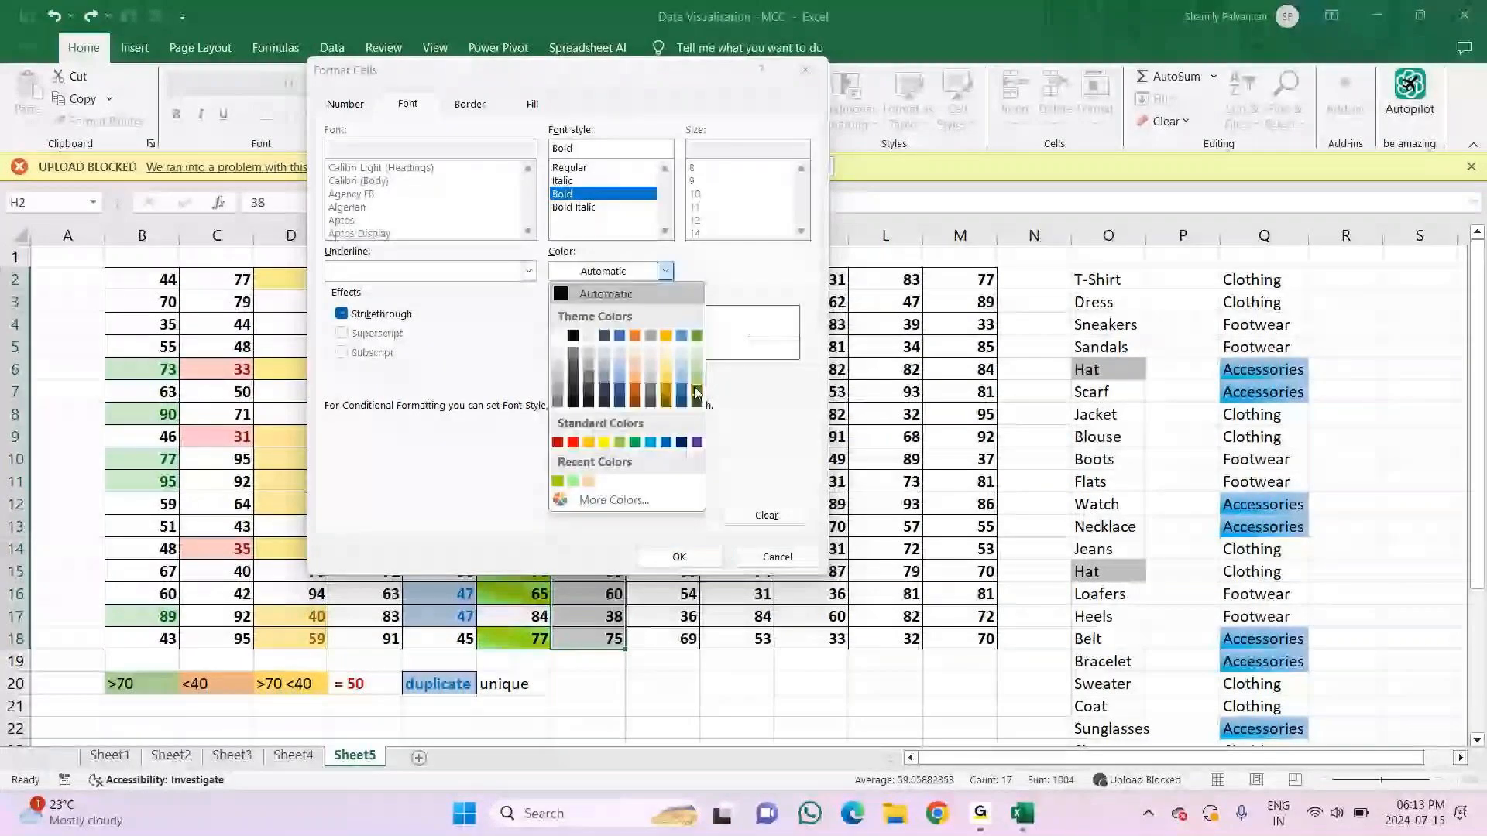
pyautogui.click(694, 387)
pyautogui.click(533, 103)
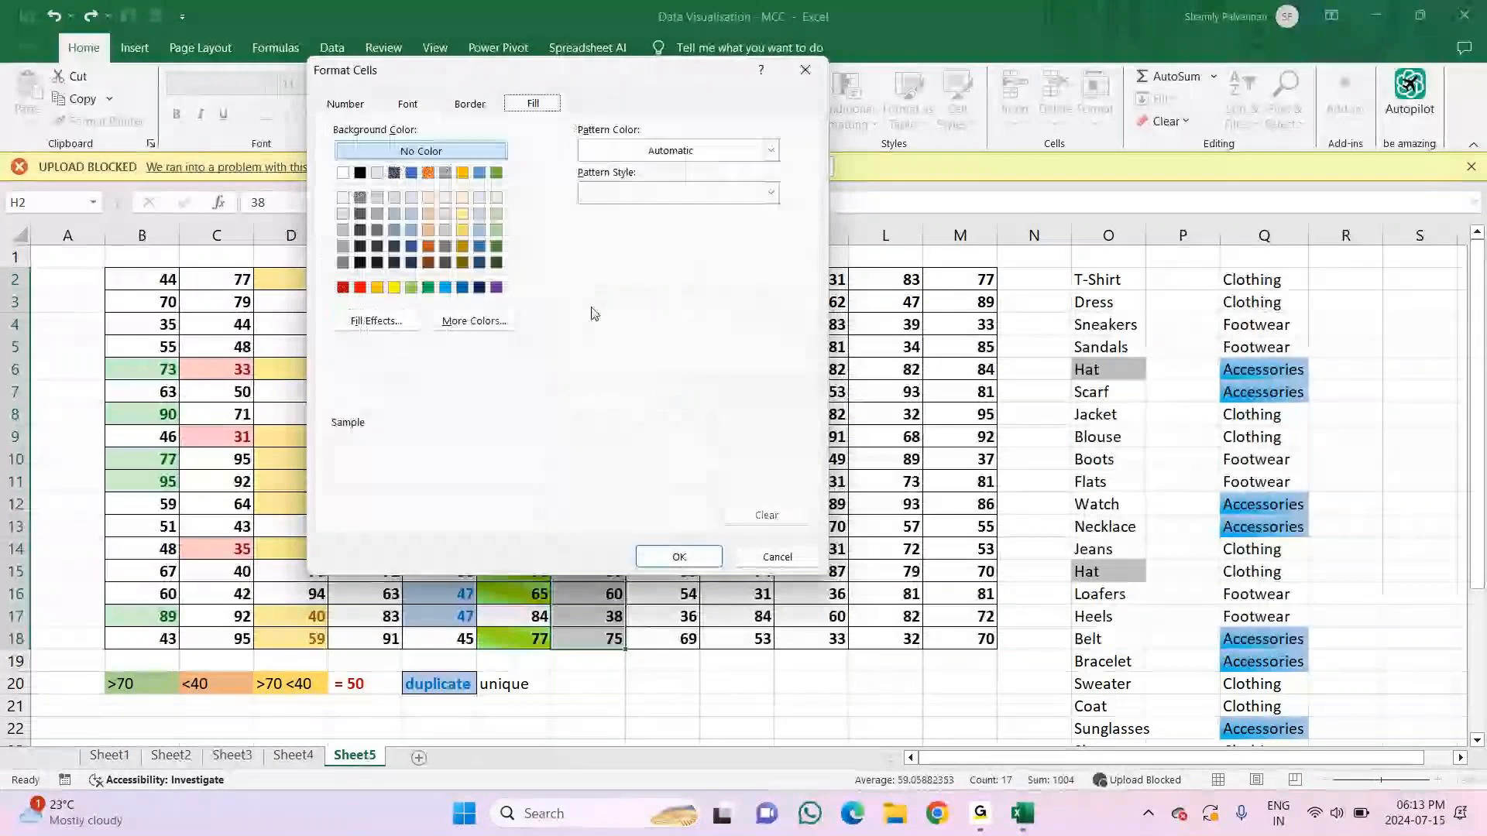
pyautogui.click(496, 214)
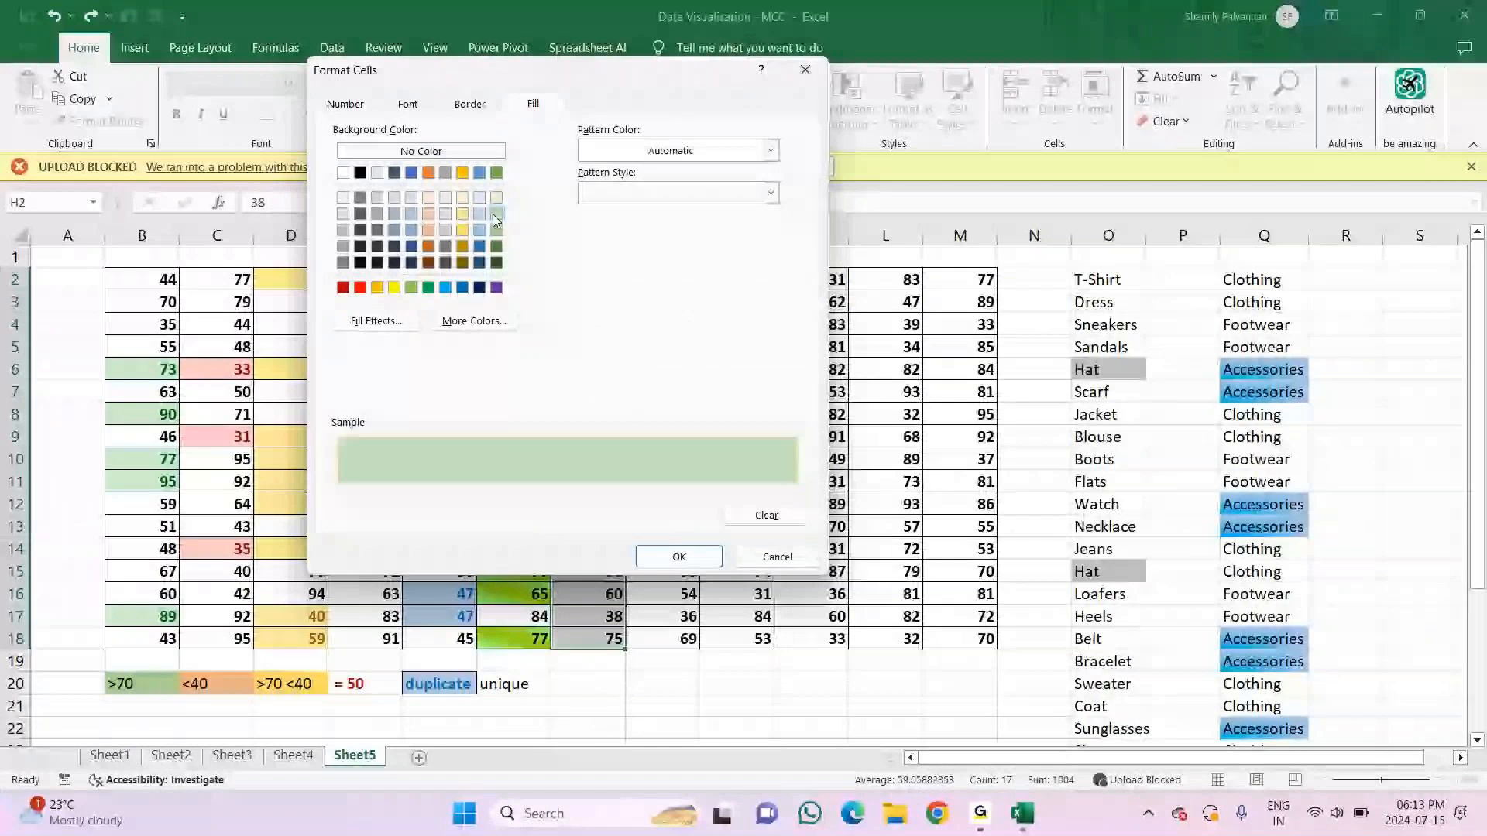
pyautogui.click(412, 197)
pyautogui.click(679, 556)
pyautogui.click(692, 508)
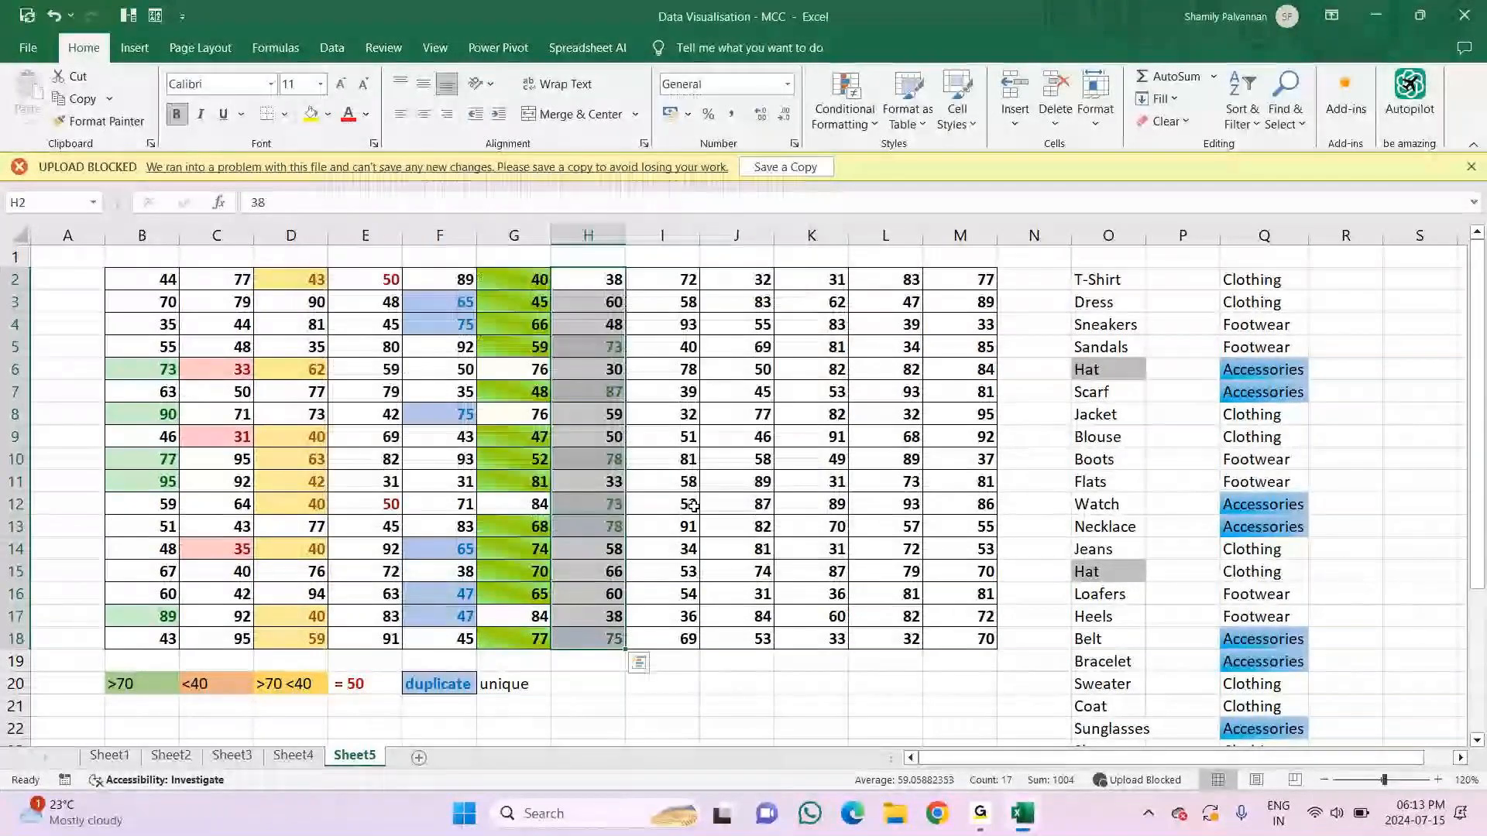
pyautogui.click(693, 505)
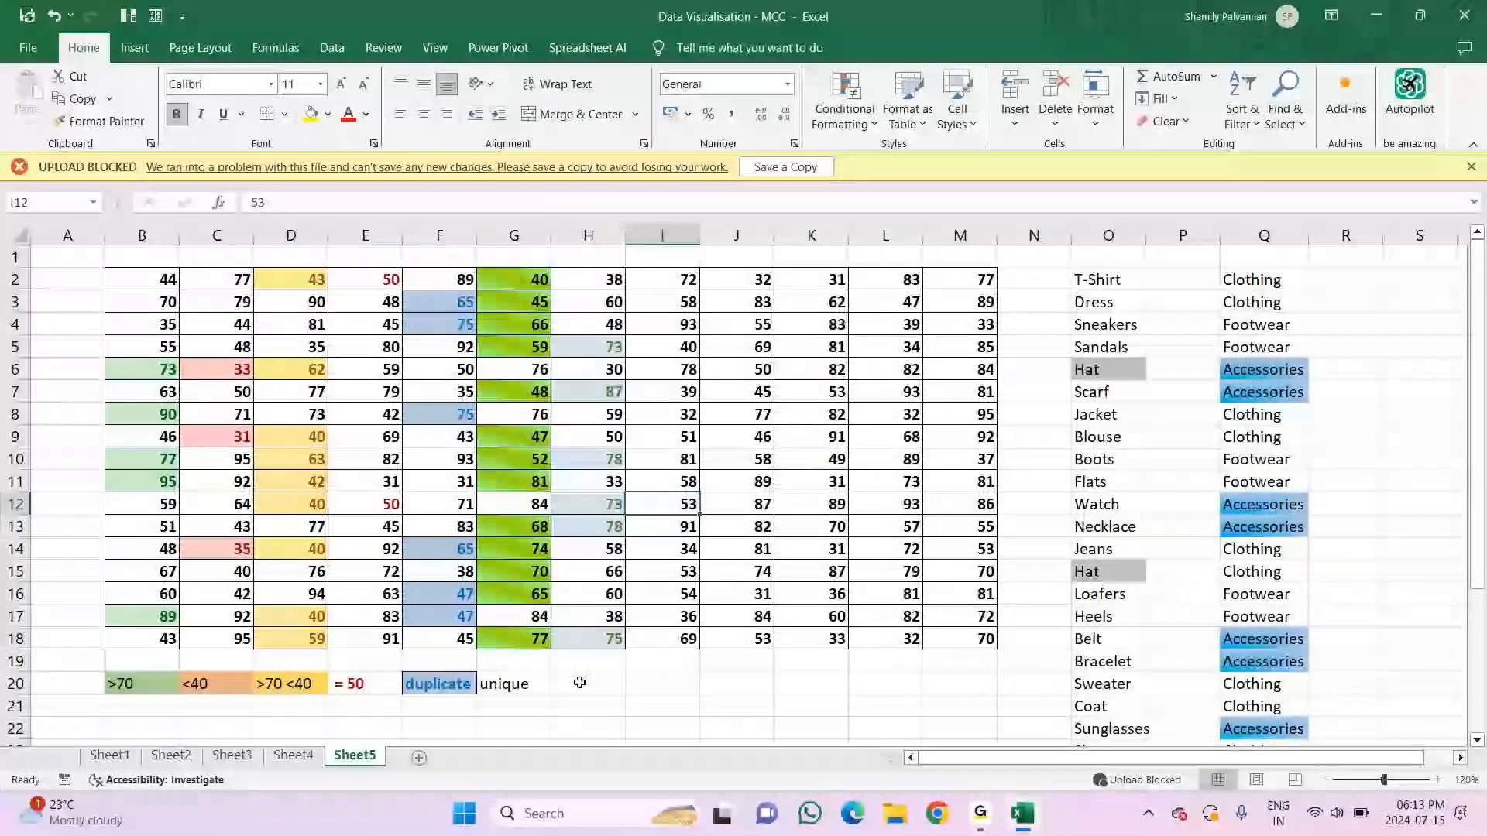
# Step: Highlight the top 5 values in B32:B48 with a custom light purple fill using a Top/Bottom rule
pyautogui.click(579, 682)
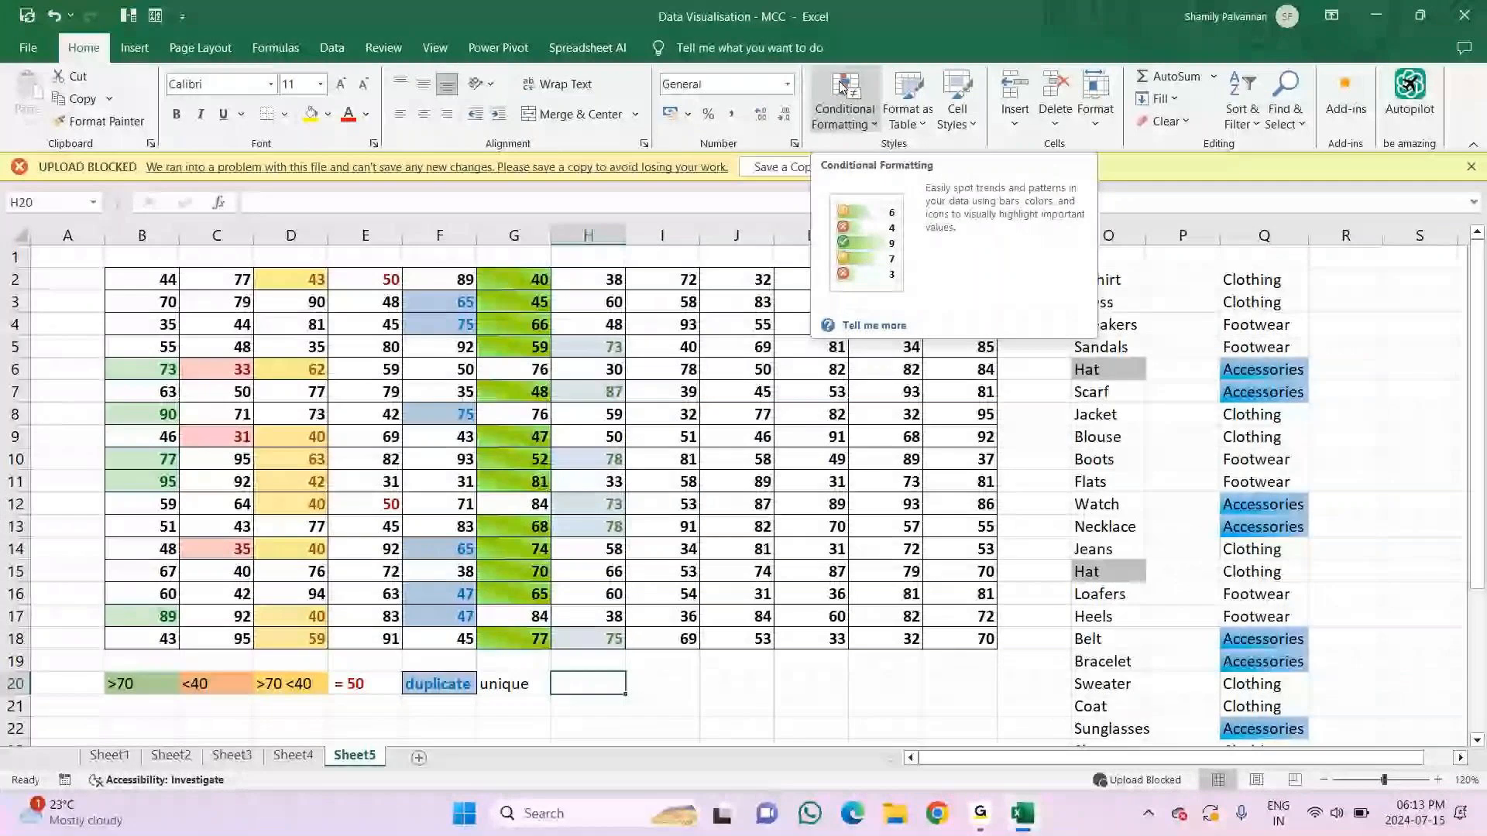
pyautogui.click(842, 85)
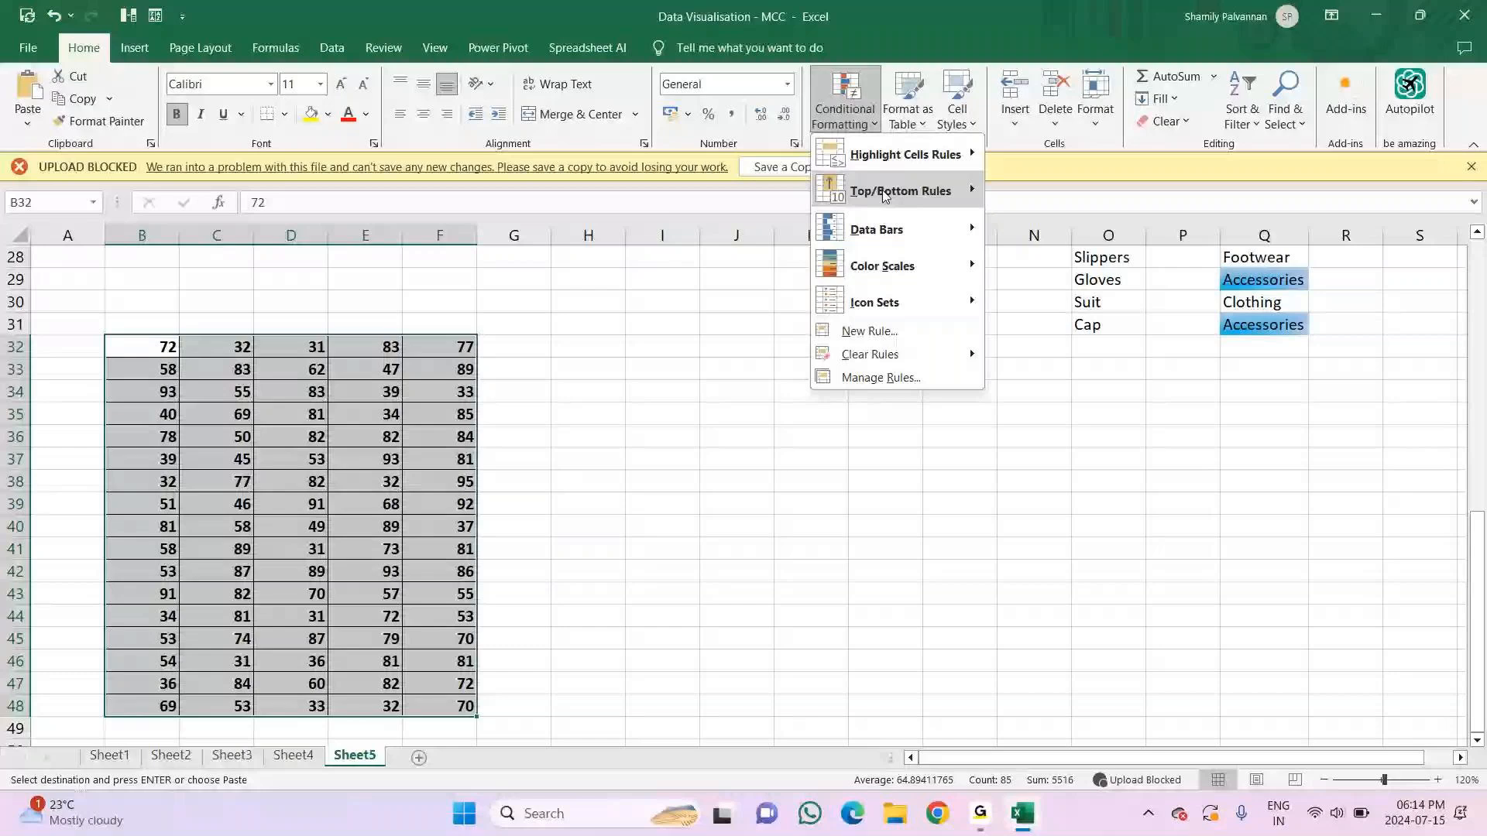
pyautogui.click(1038, 195)
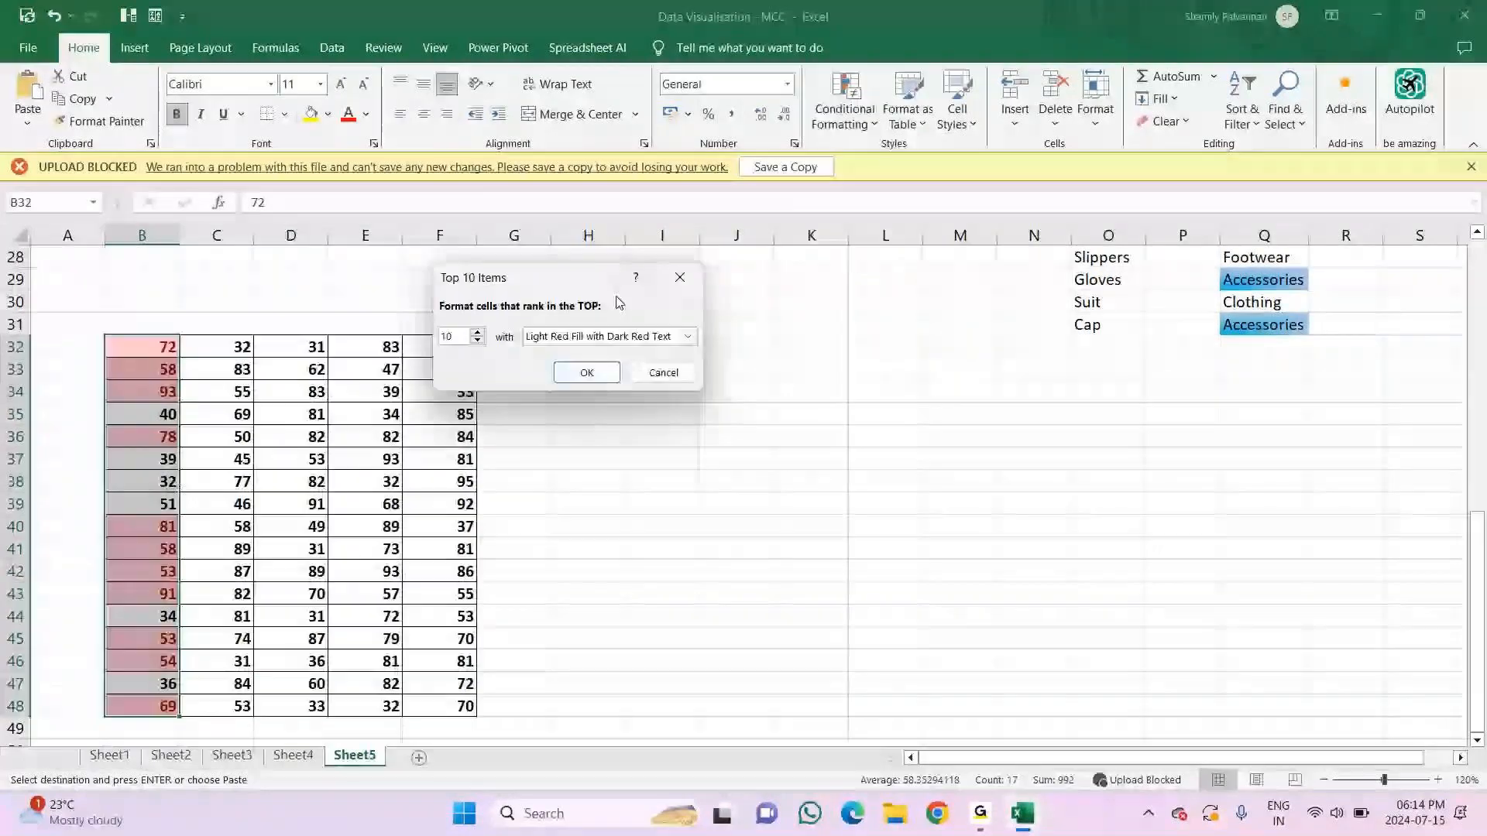
pyautogui.click(477, 341)
pyautogui.click(477, 341)
pyautogui.click(477, 341)
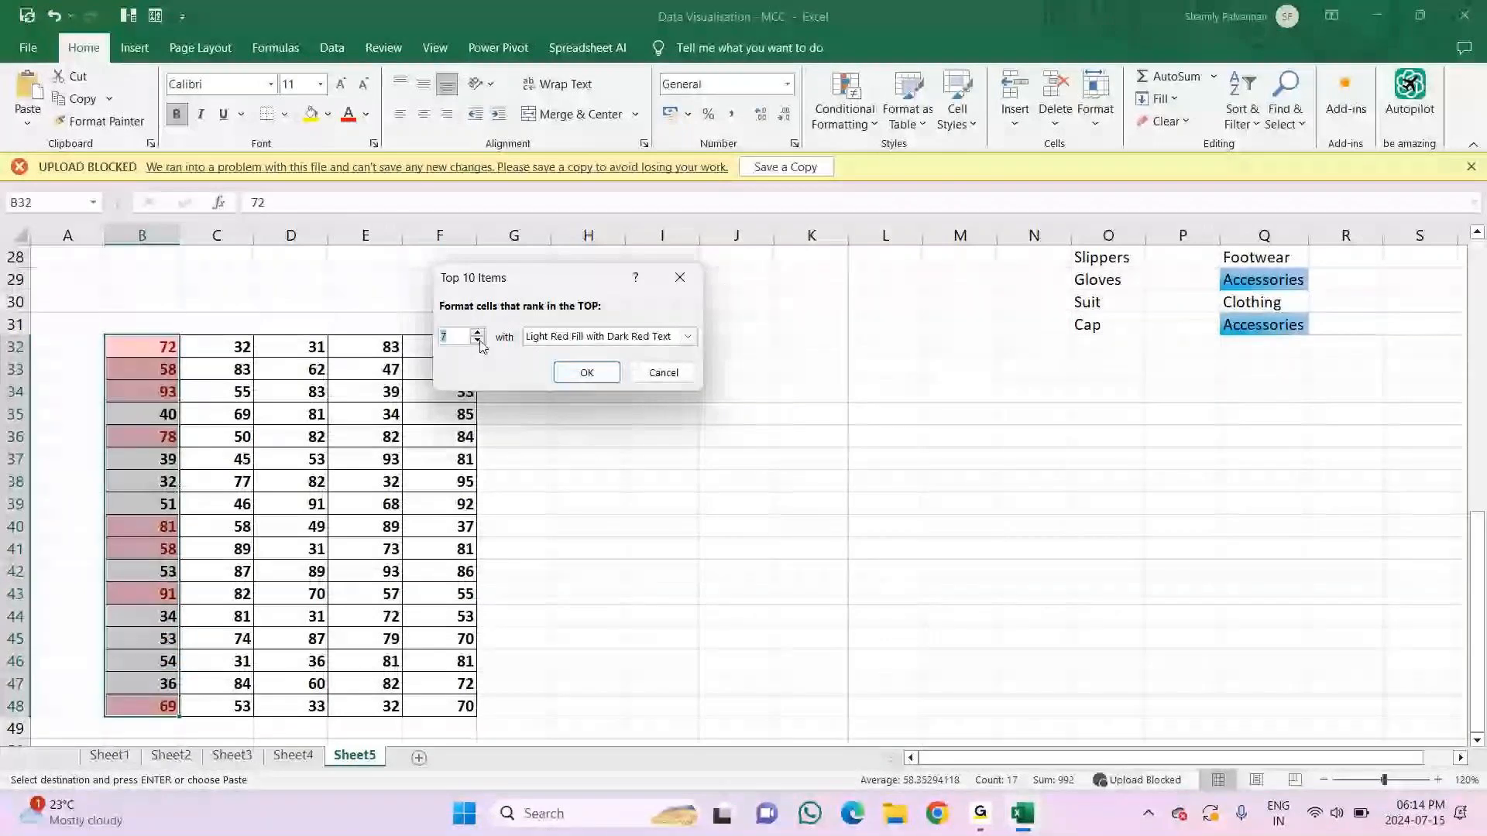
pyautogui.click(477, 341)
pyautogui.click(477, 341)
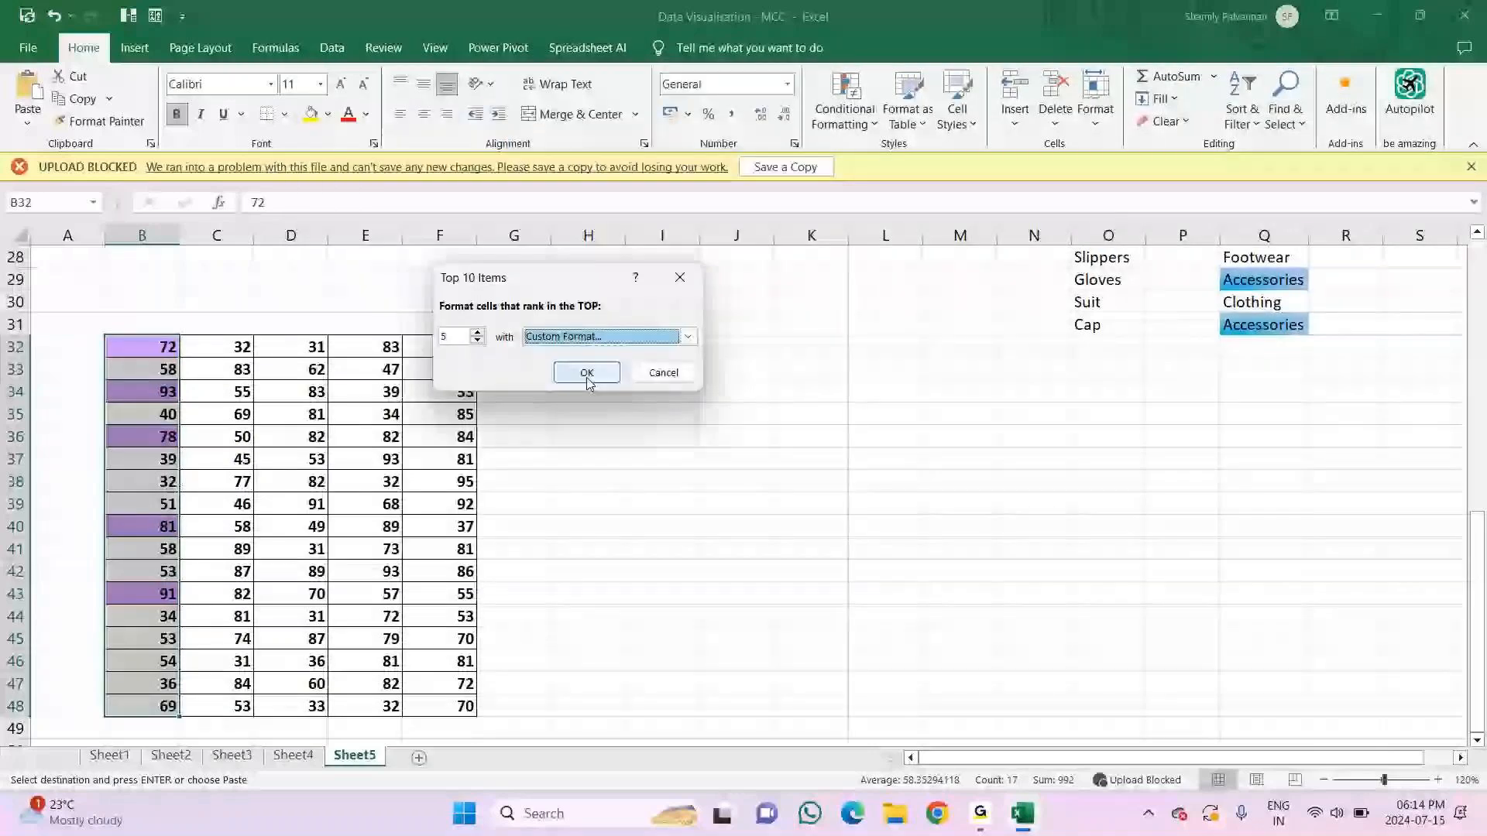
pyautogui.click(586, 372)
pyautogui.click(217, 437)
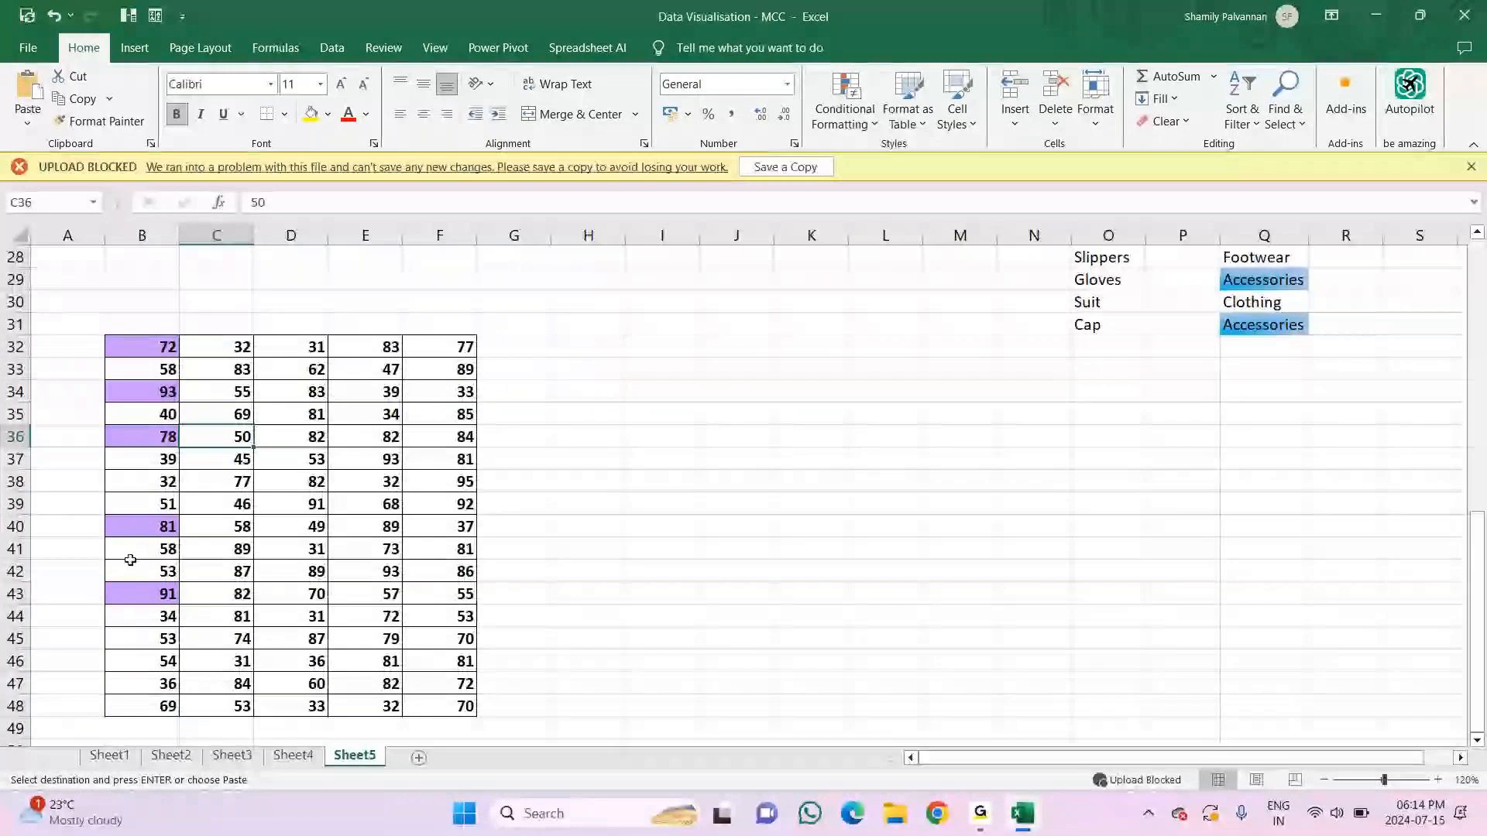
# Step: Highlight the bottom 5 values in C32:C48 with a custom two-color gradient fill based on light purple
pyautogui.moveTo(217, 346); pyautogui.dragTo(203, 698)
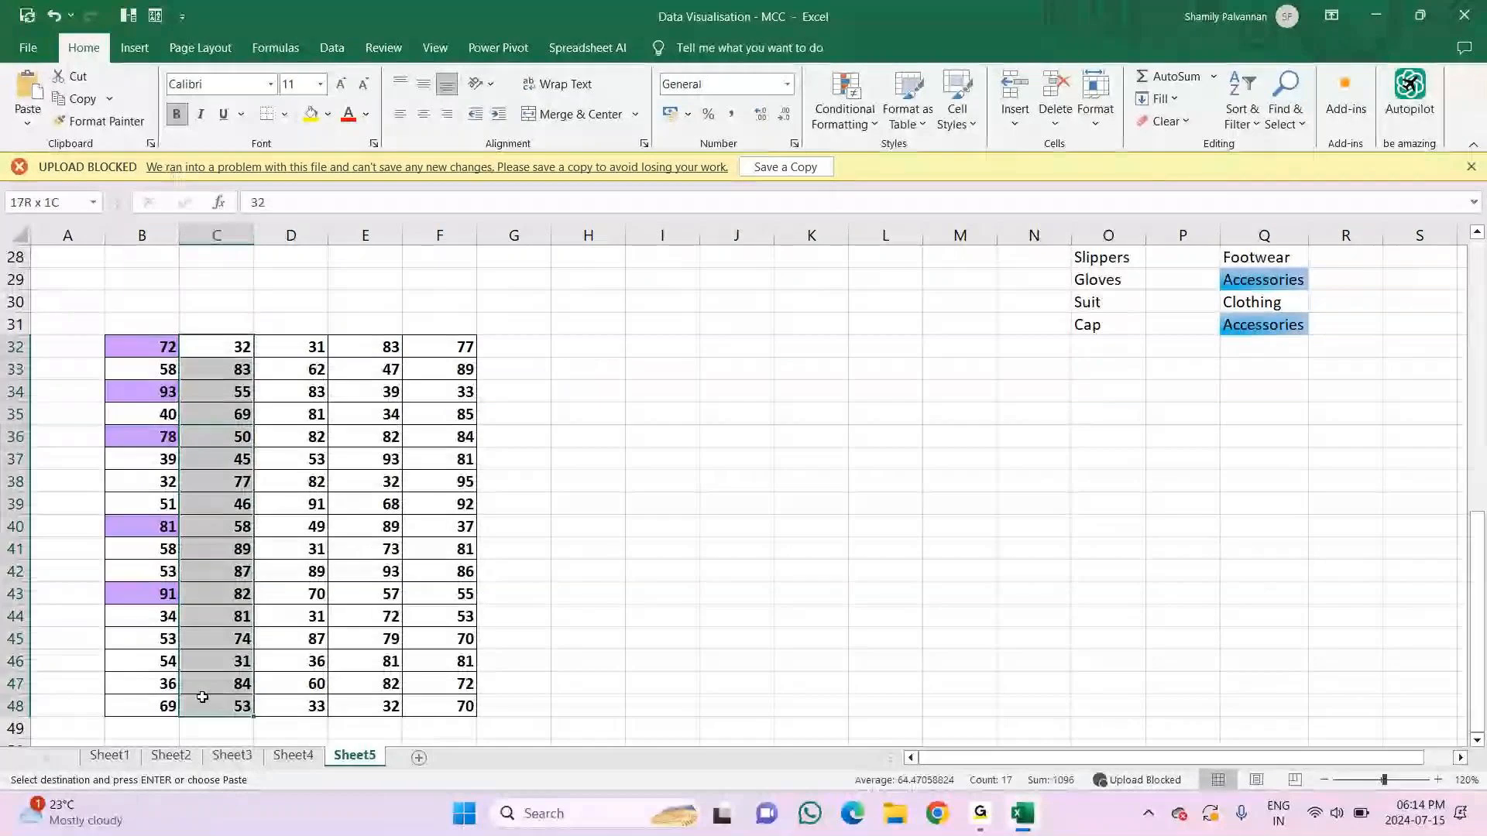
pyautogui.click(1061, 256)
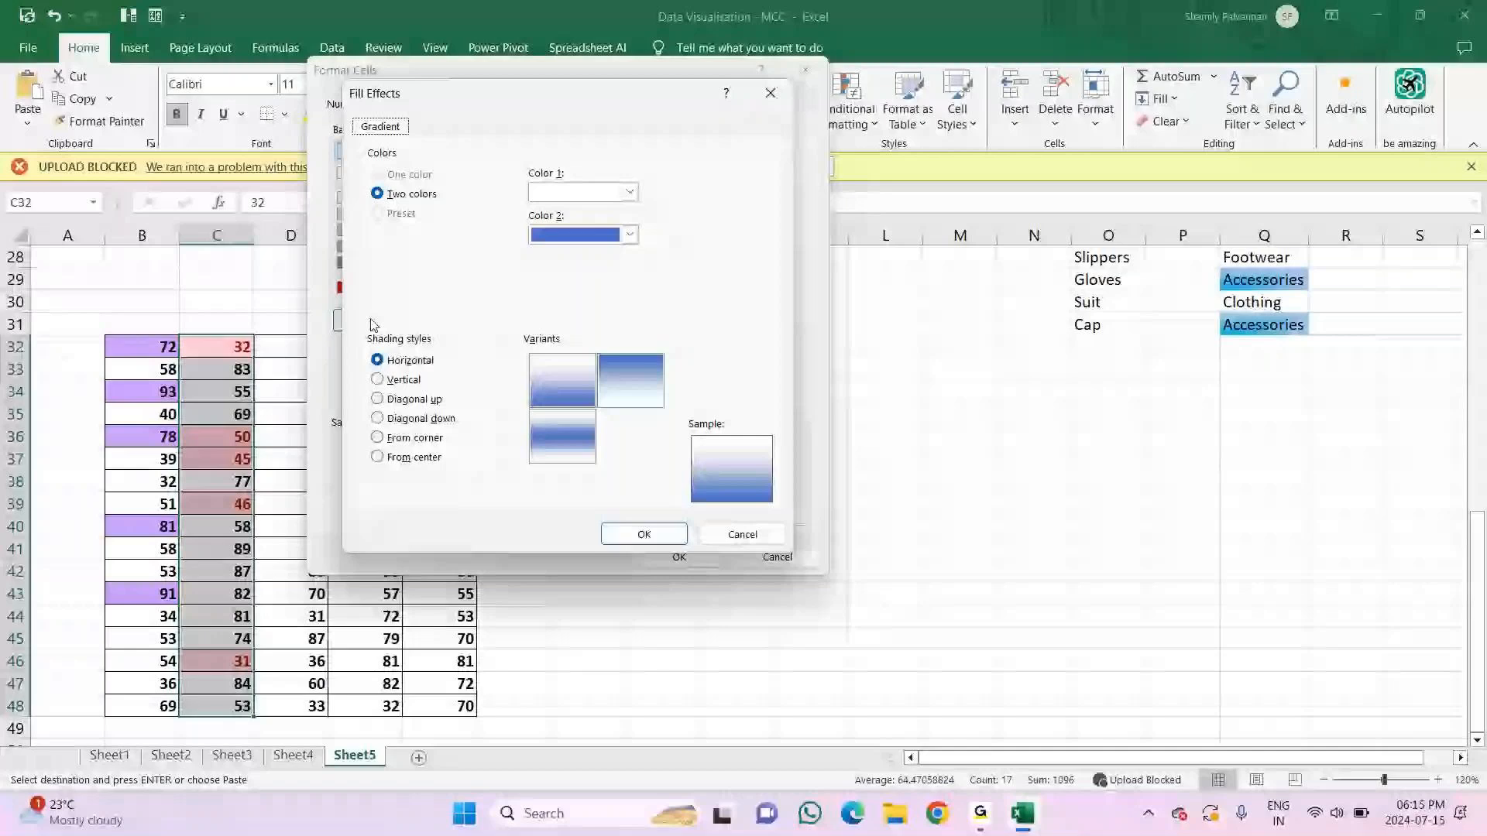
pyautogui.click(630, 192)
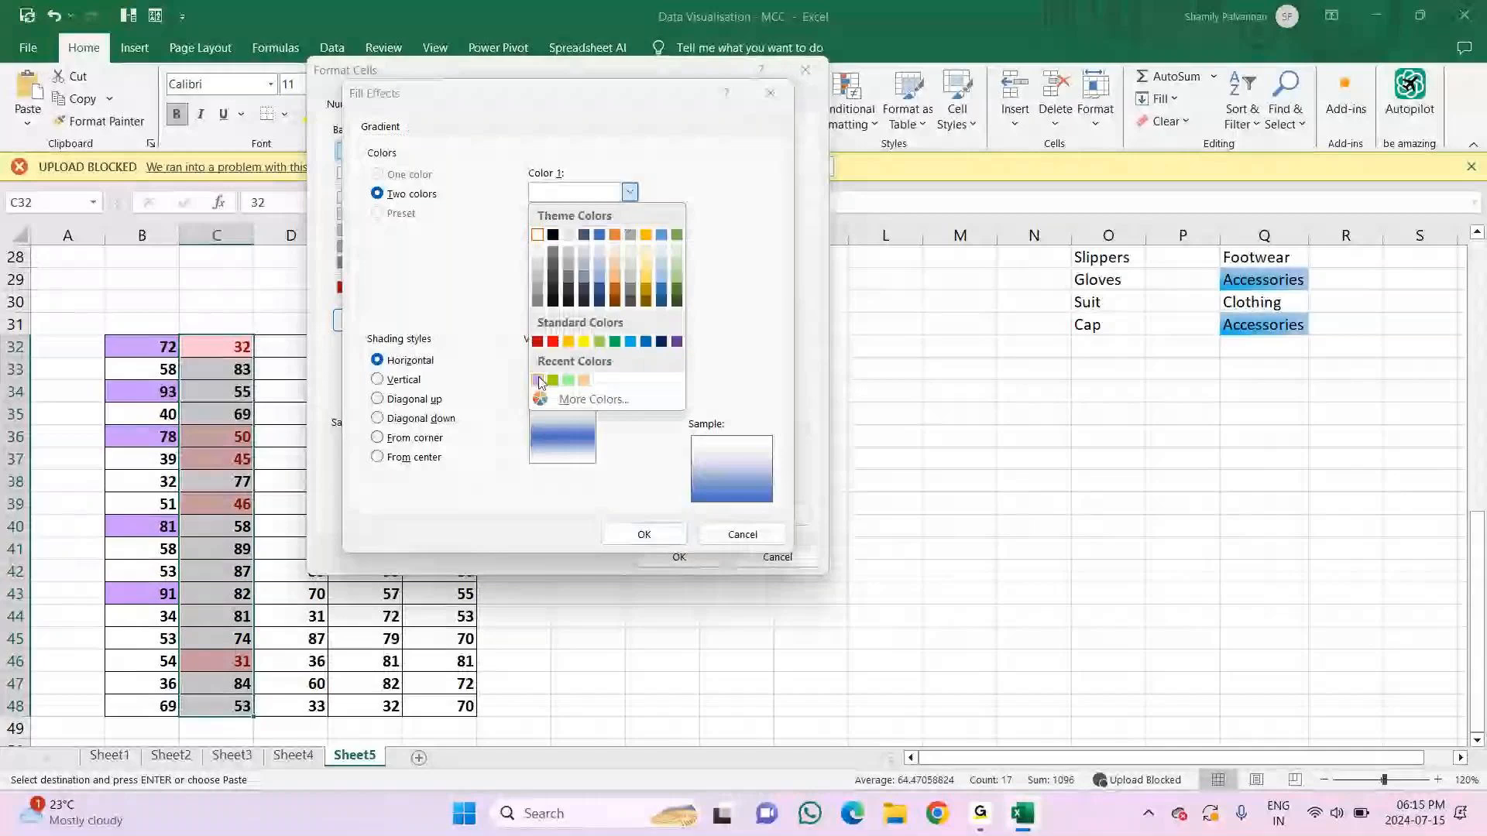
pyautogui.click(538, 379)
pyautogui.click(643, 535)
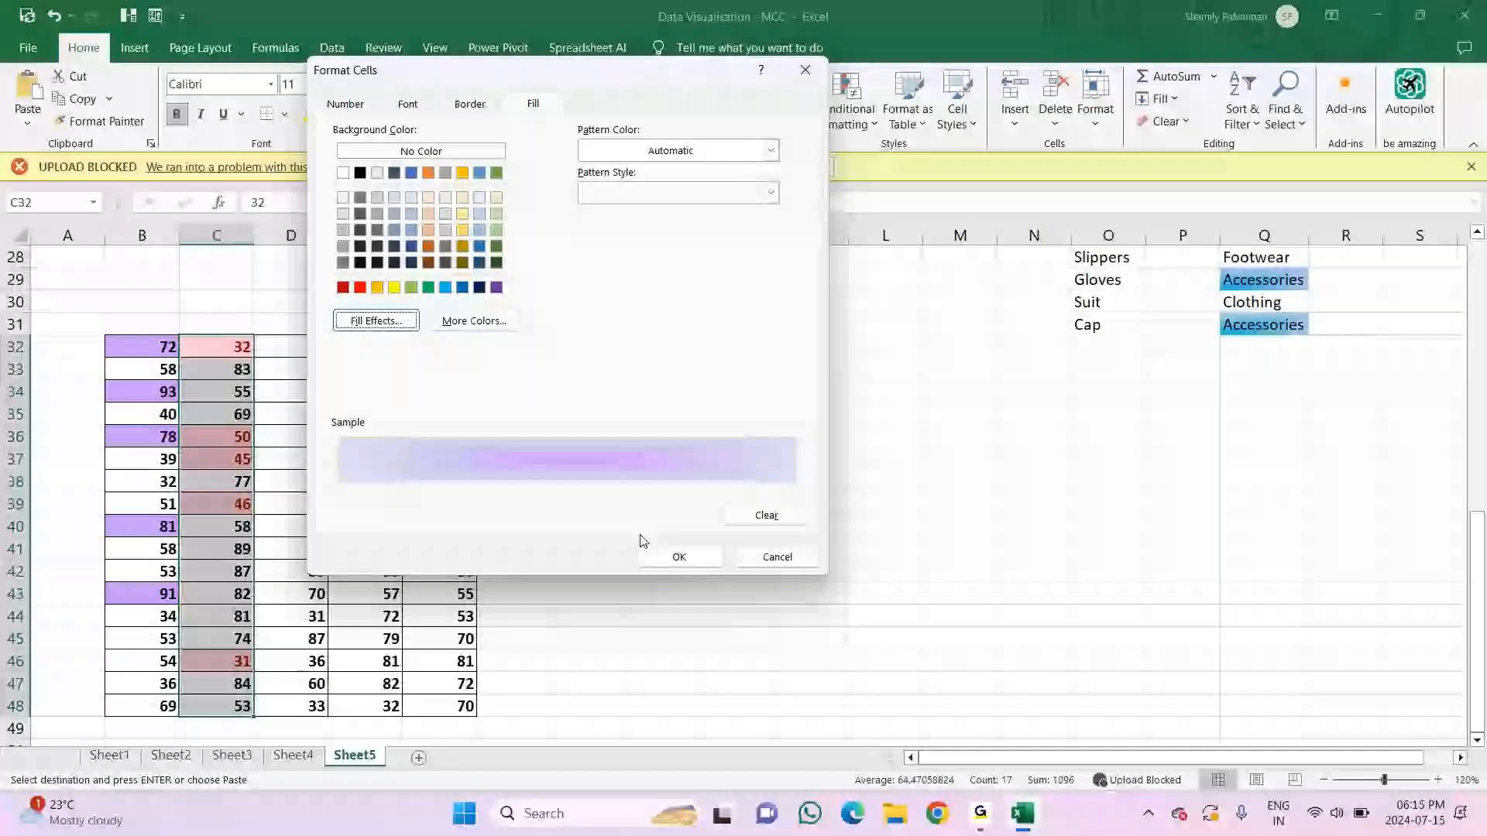
pyautogui.press('Return')
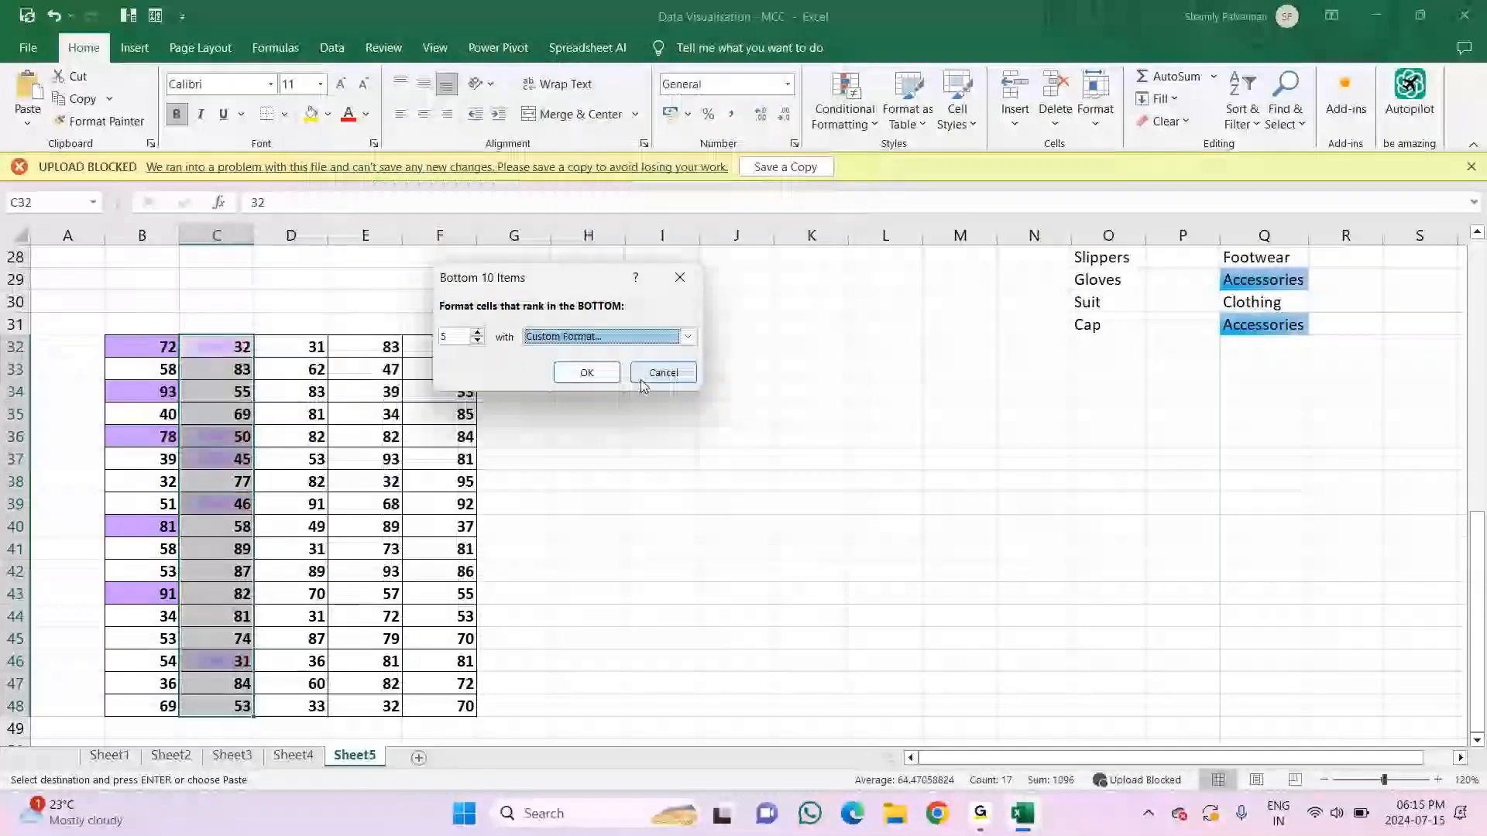
pyautogui.press('Return')
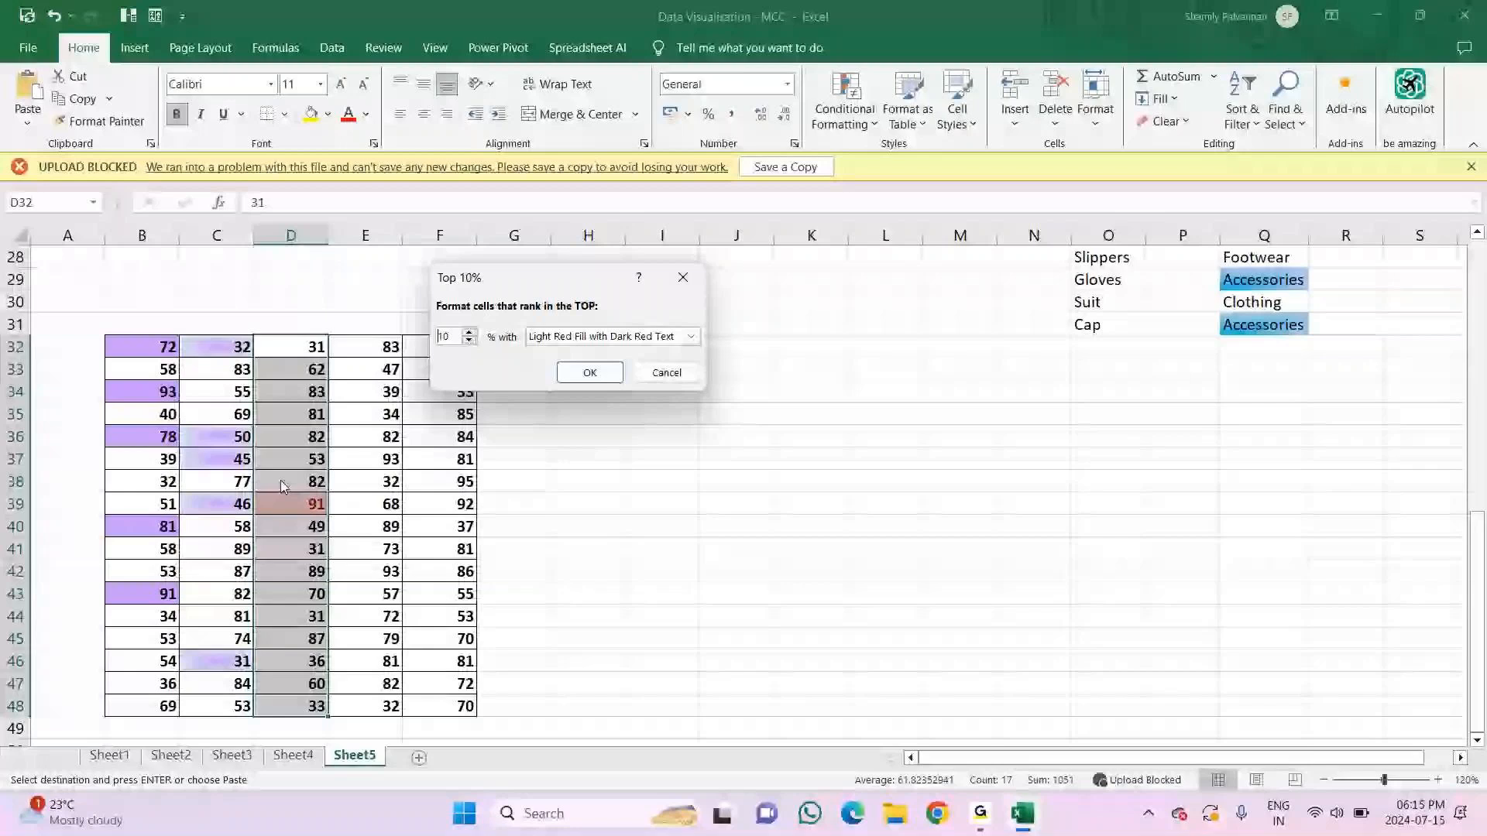
# Step: Try 11, 15 and 20 percent as the threshold of the Top 10% rule on D32:D48
pyautogui.click(469, 332)
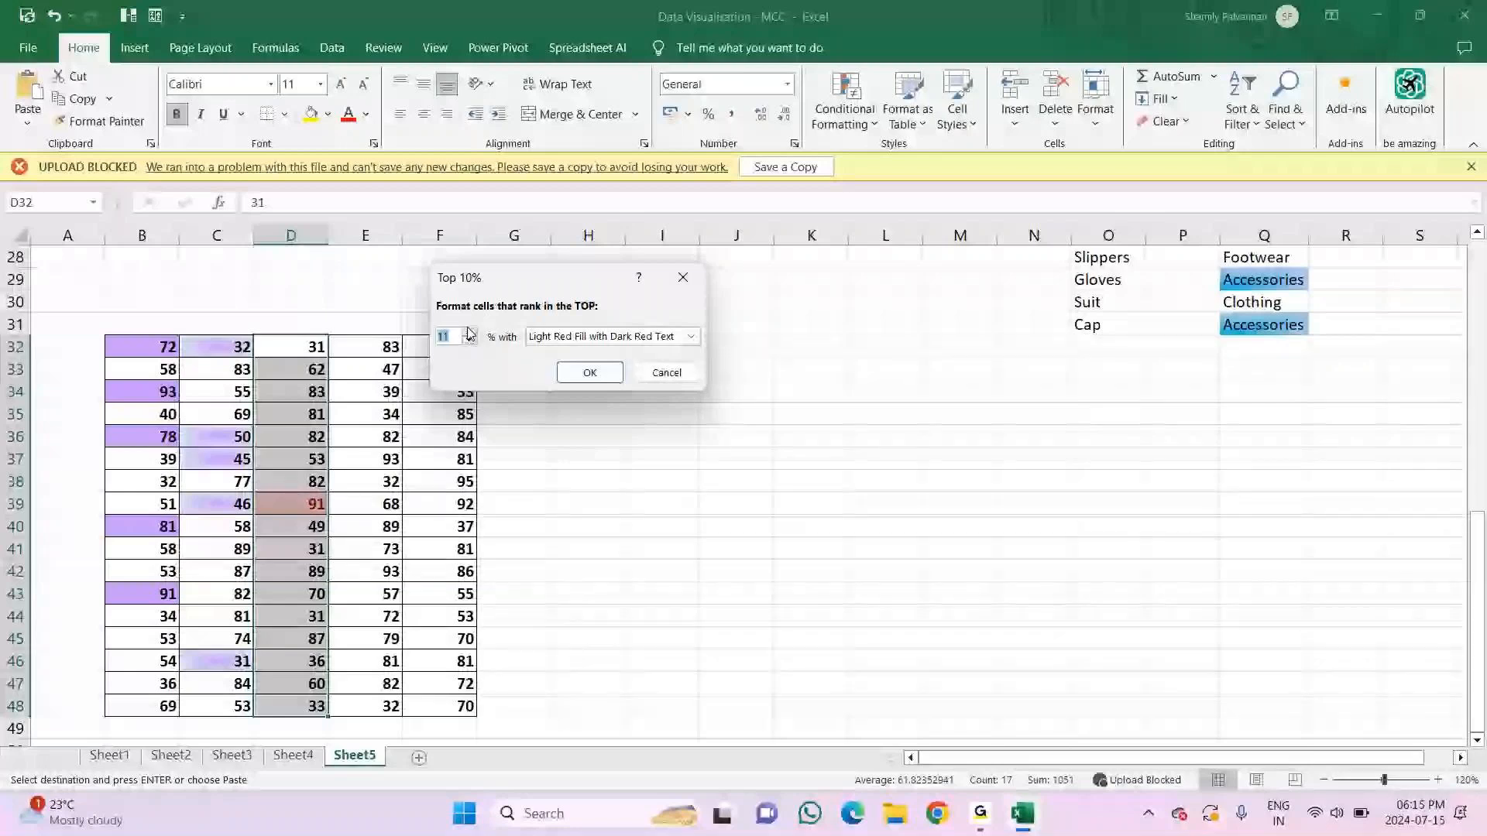
pyautogui.press('BackSpace')
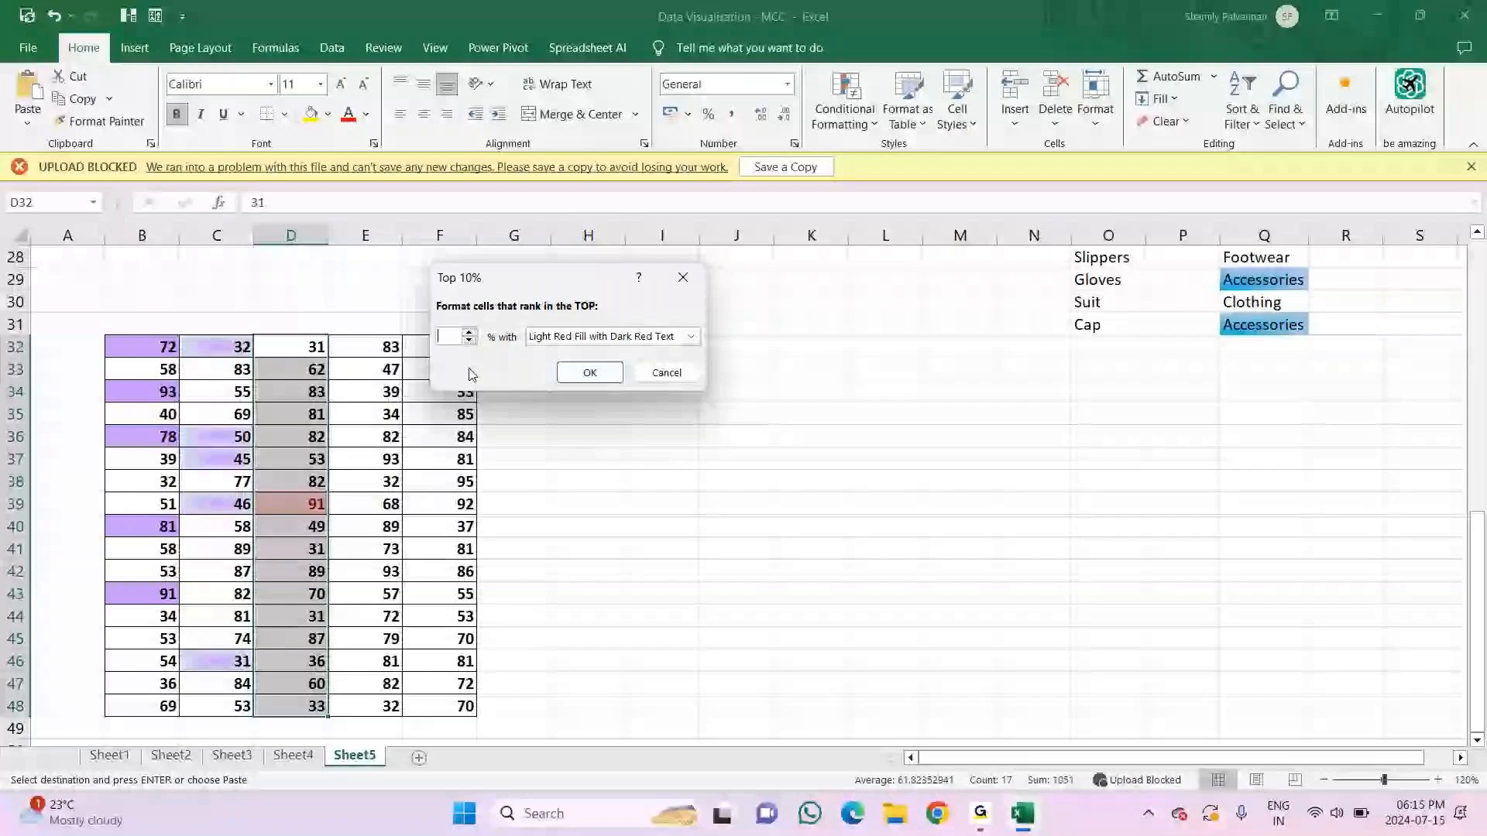
pyautogui.write('15')
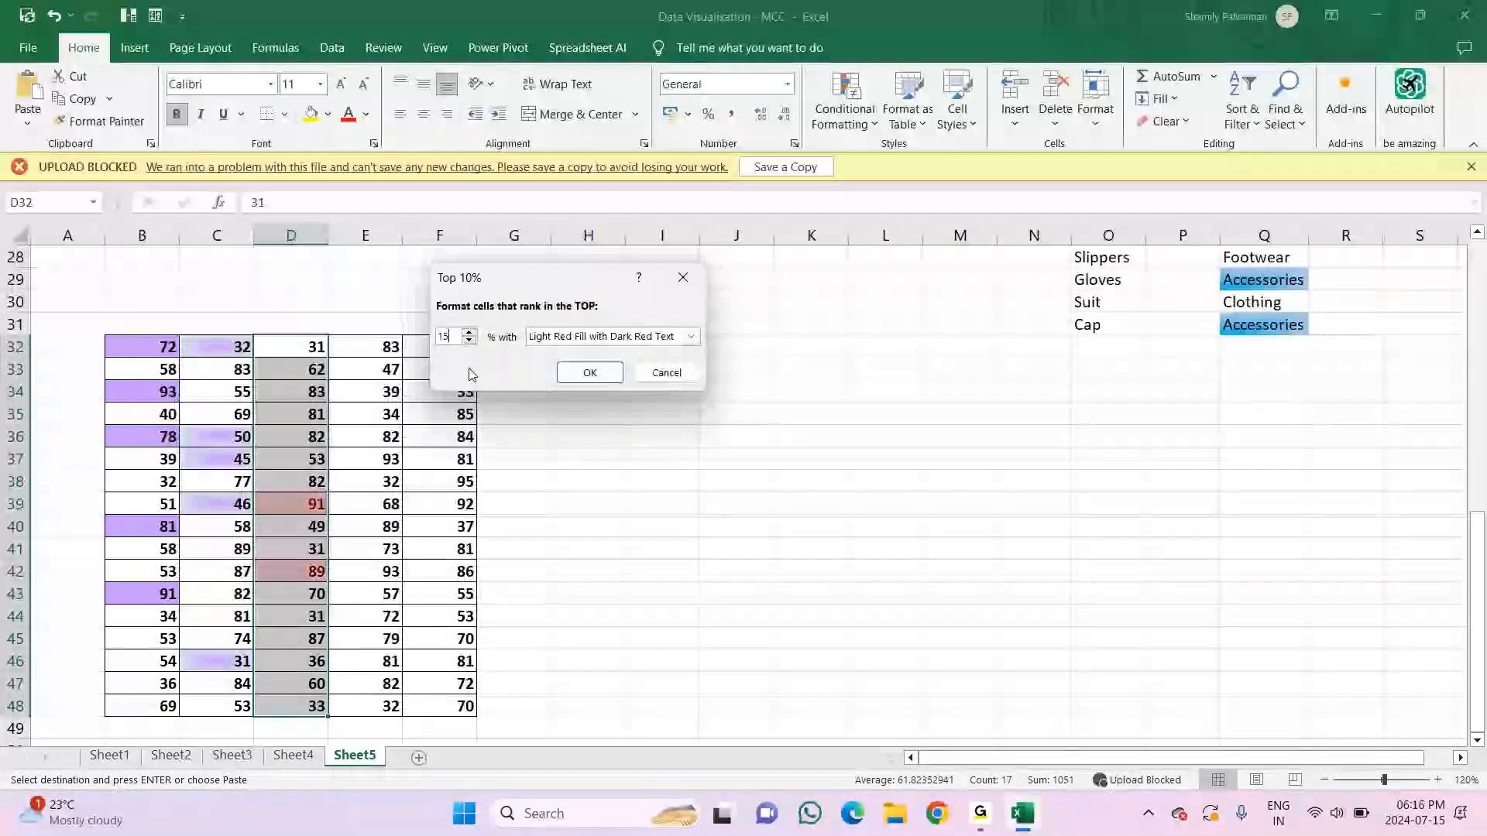
pyautogui.press('BackSpace')
pyautogui.press('BackSpace')
pyautogui.write('20')
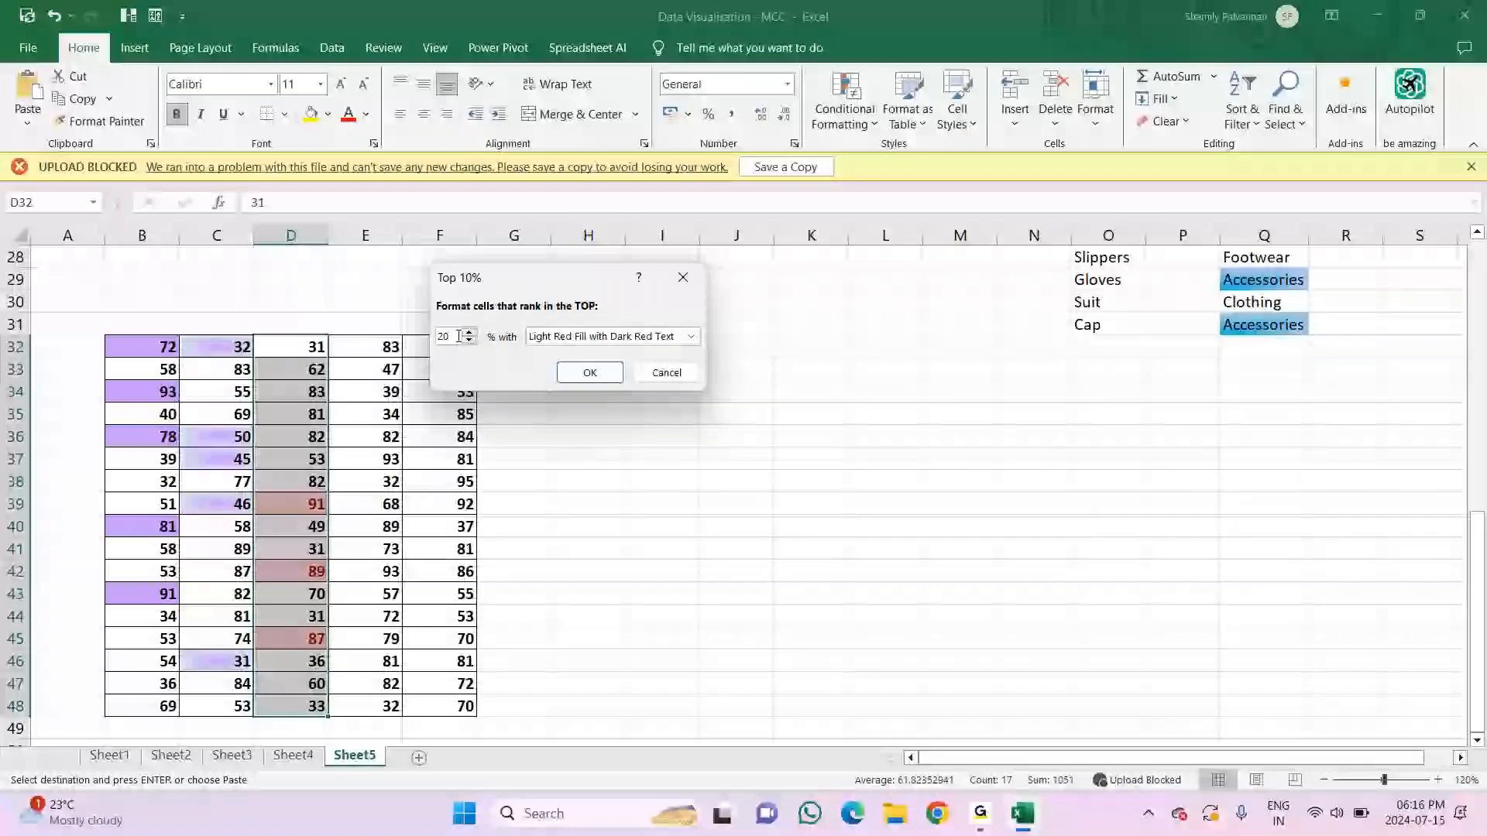
# Step: Try larger thresholds of 30, 50 and 70 percent for the top-percentage rule on D32:D48
pyautogui.press('BackSpace')
pyautogui.press('BackSpace')
pyautogui.write('30')
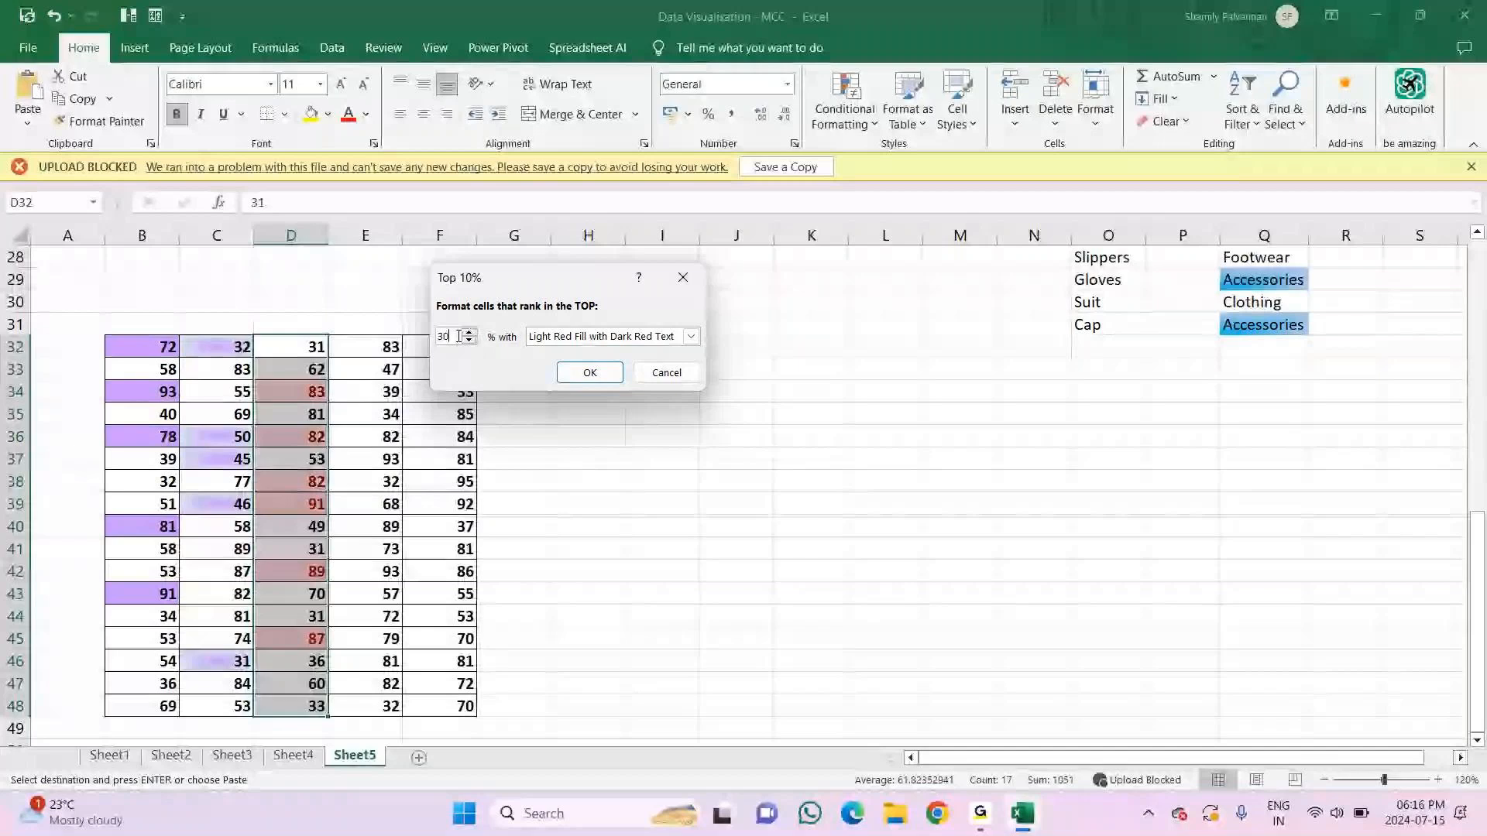
pyautogui.press('BackSpace')
pyautogui.press('BackSpace')
pyautogui.write('5')
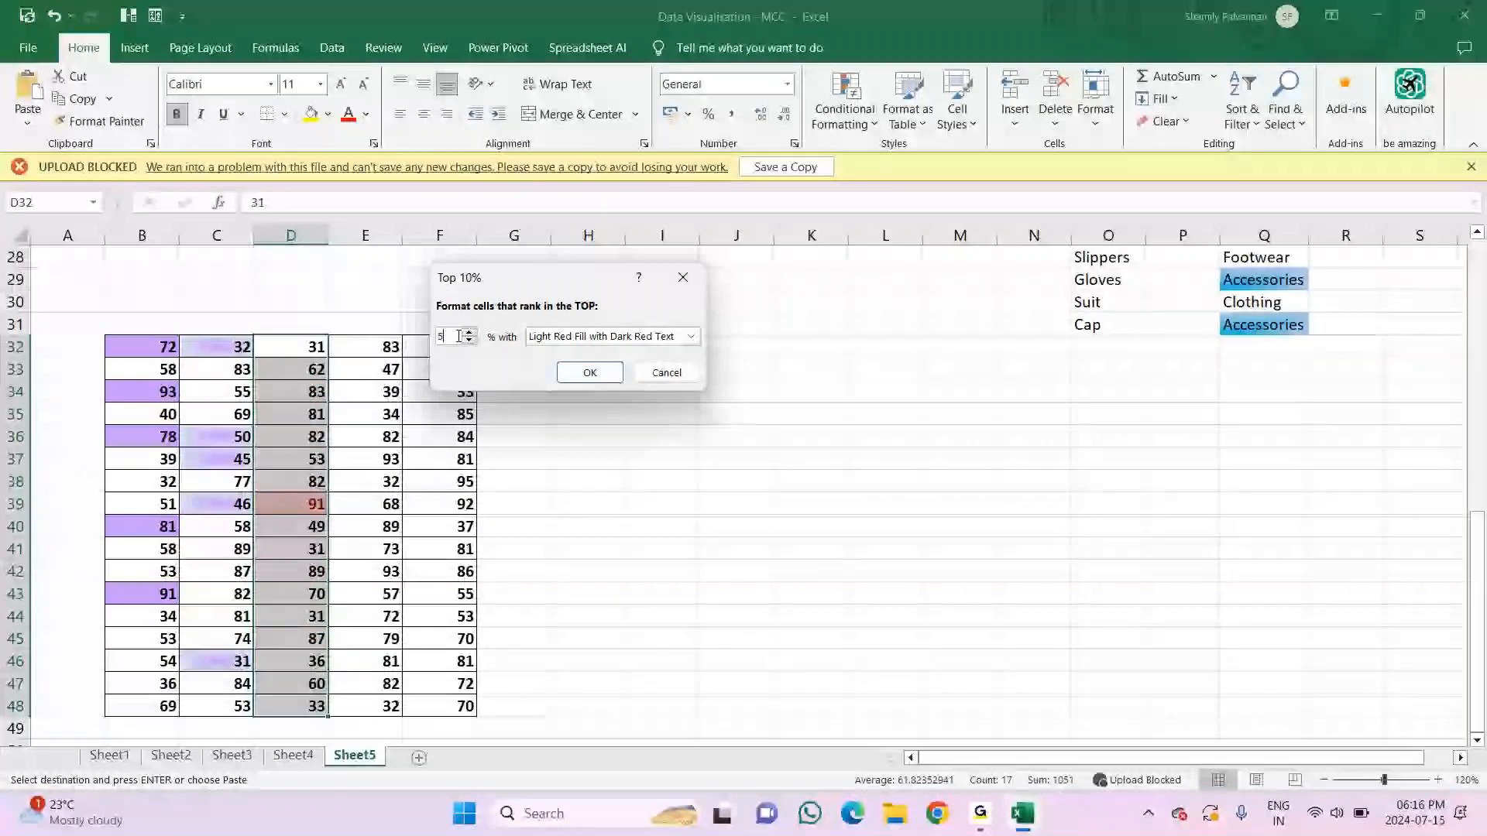
pyautogui.write('0')
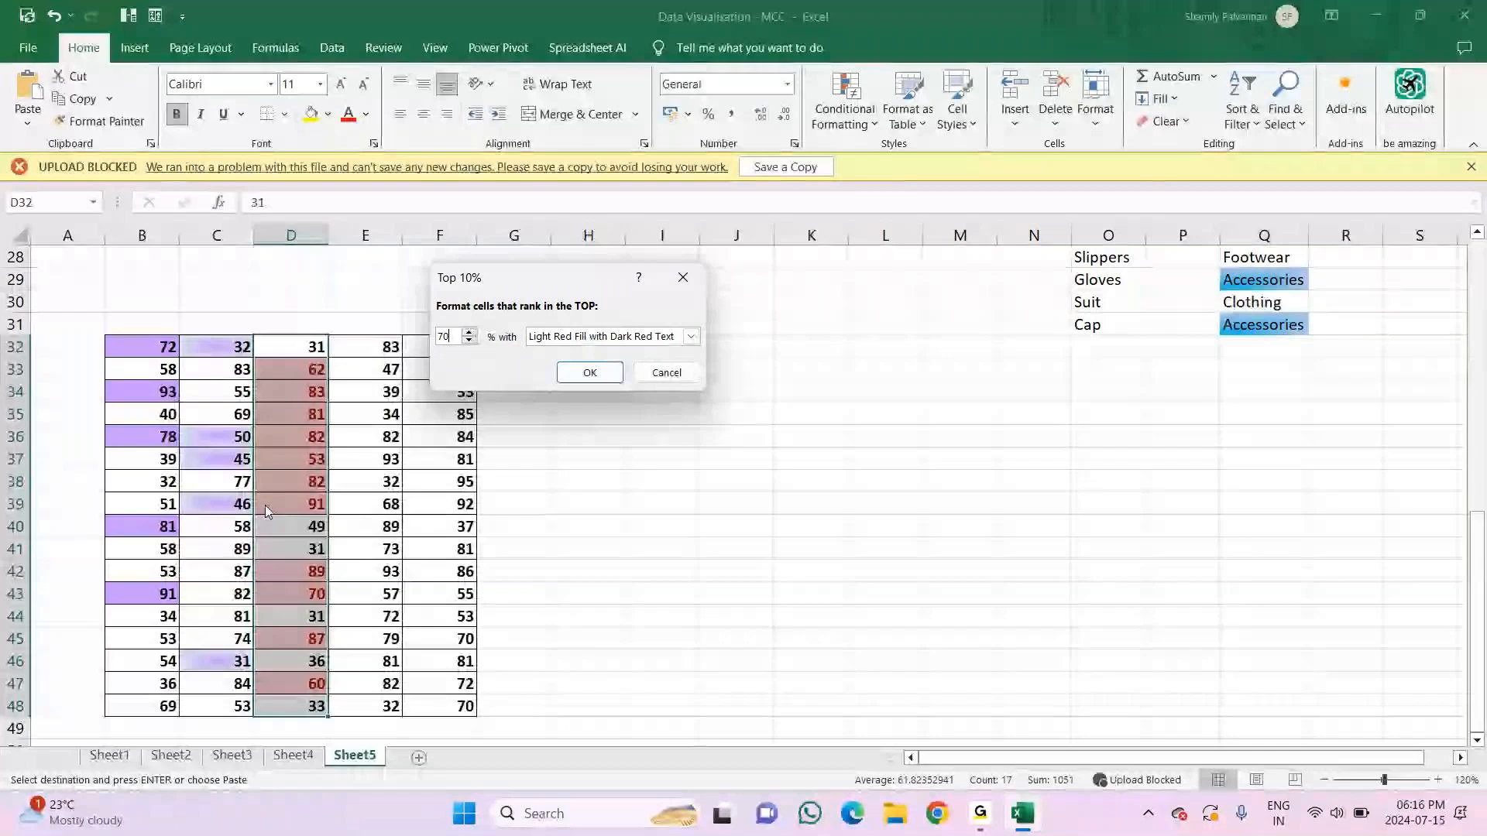
# Step: Highlight the top 30 percent of values in D32:D48 with a custom orange patterned fill
pyautogui.press('BackSpace')
pyautogui.press('BackSpace')
pyautogui.write('30')
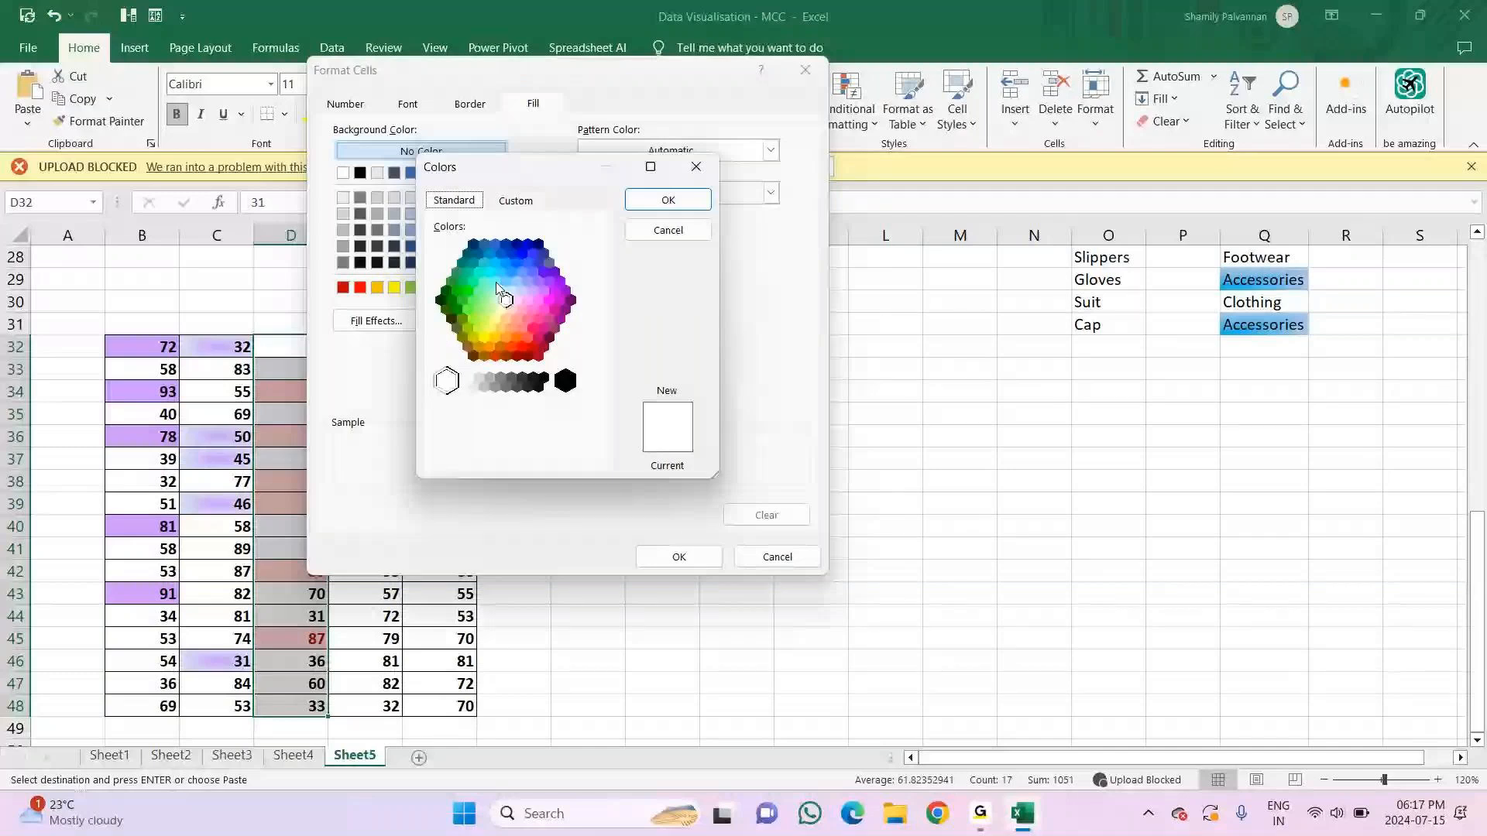
pyautogui.click(516, 201)
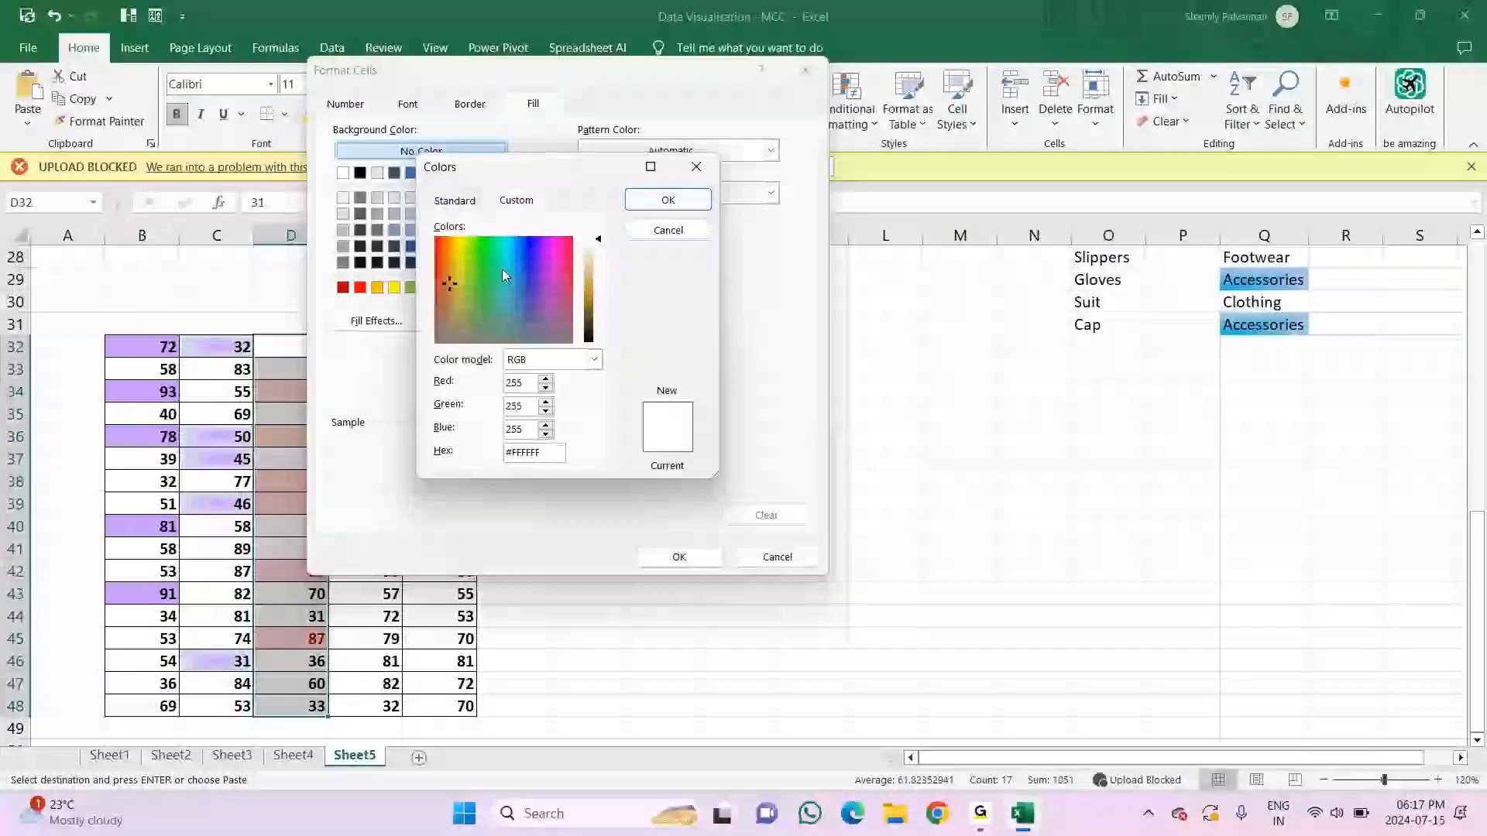
pyautogui.press('Escape')
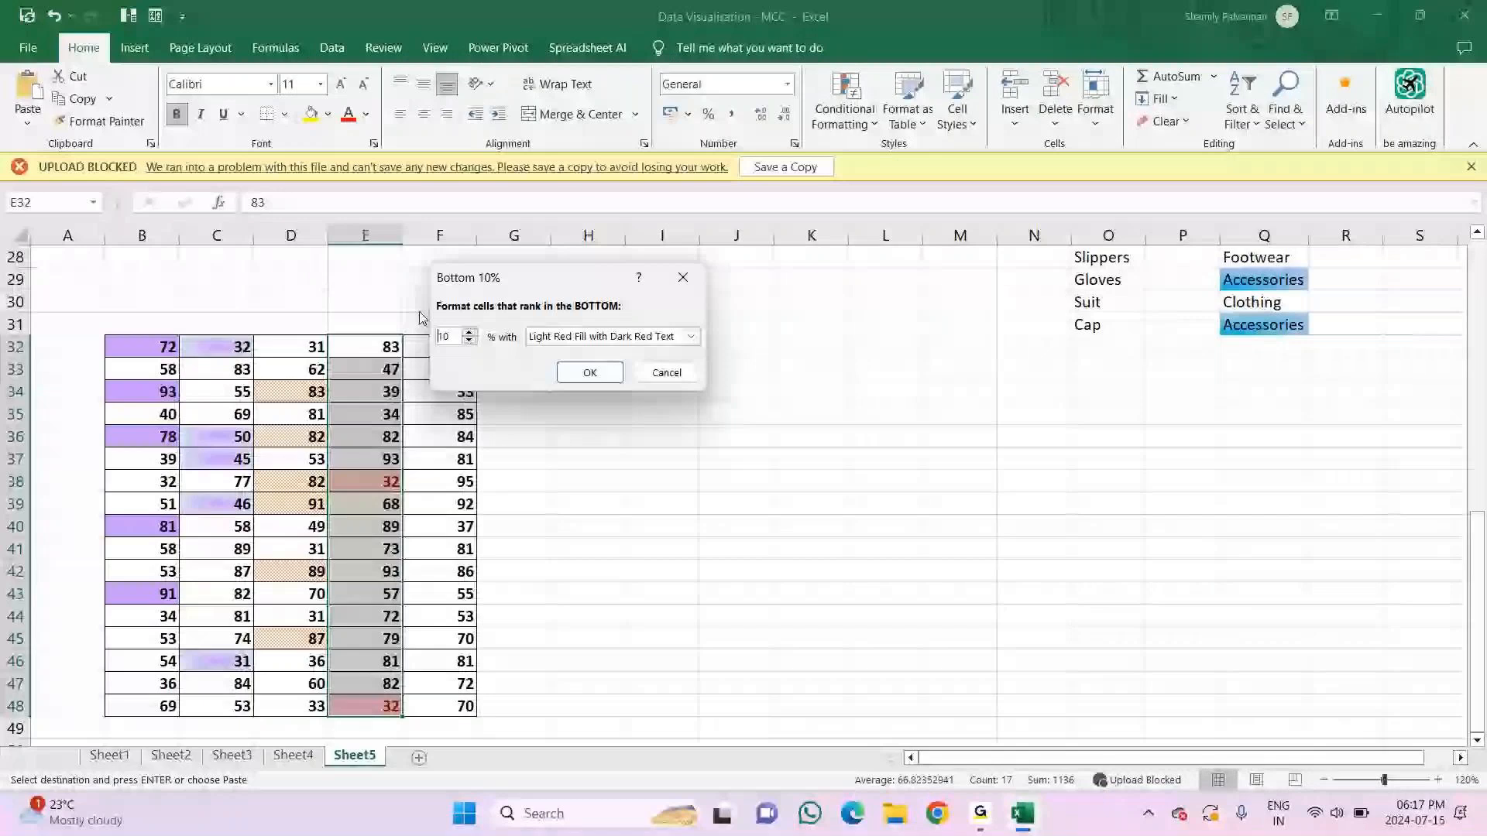
# Step: Highlight the bottom 30 percent of values in E32:E48 with a custom blue patterned fill and an outline border
pyautogui.press('BackSpace')
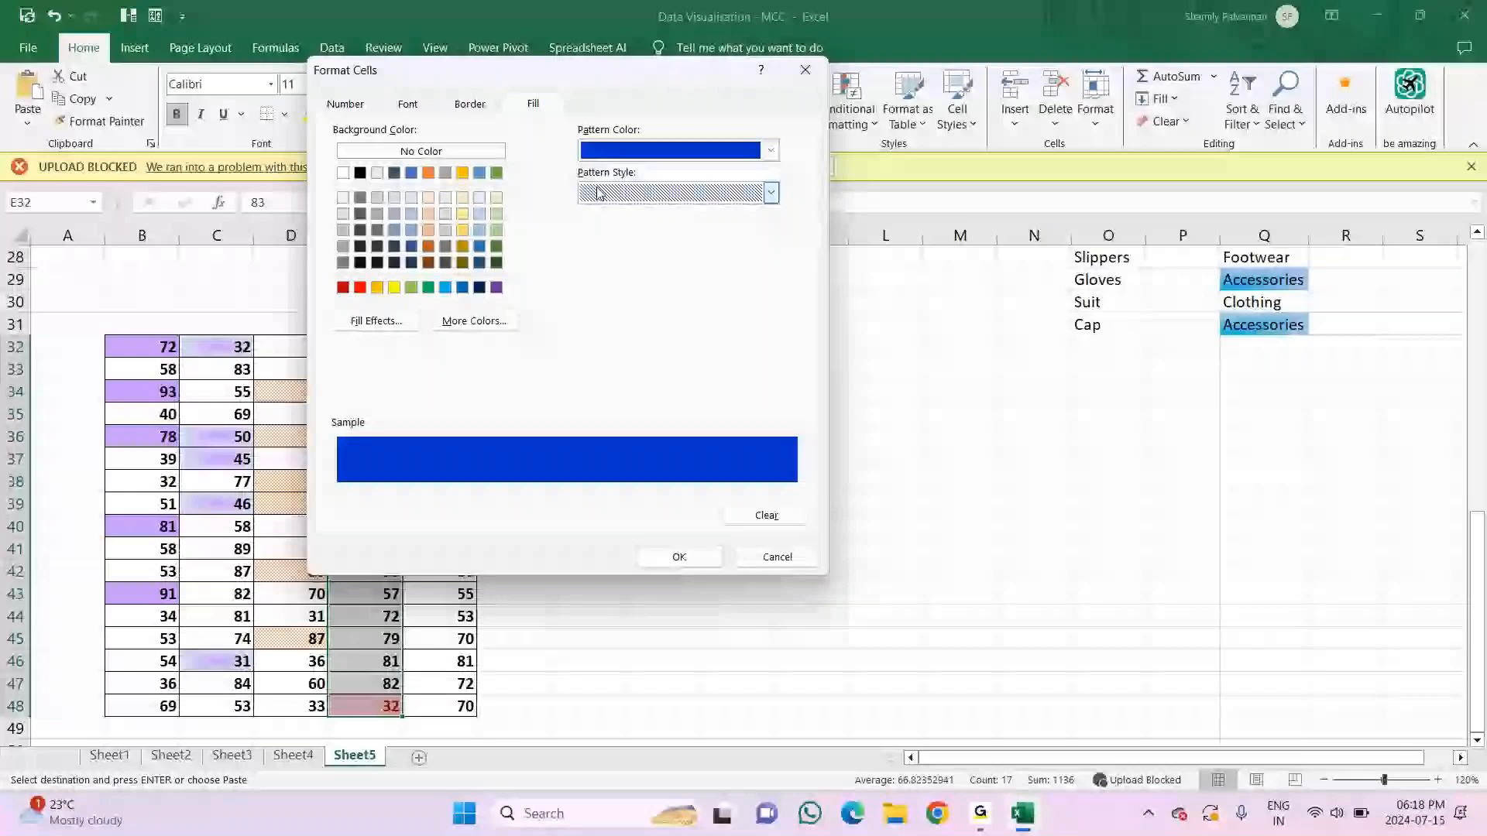
pyautogui.click(471, 104)
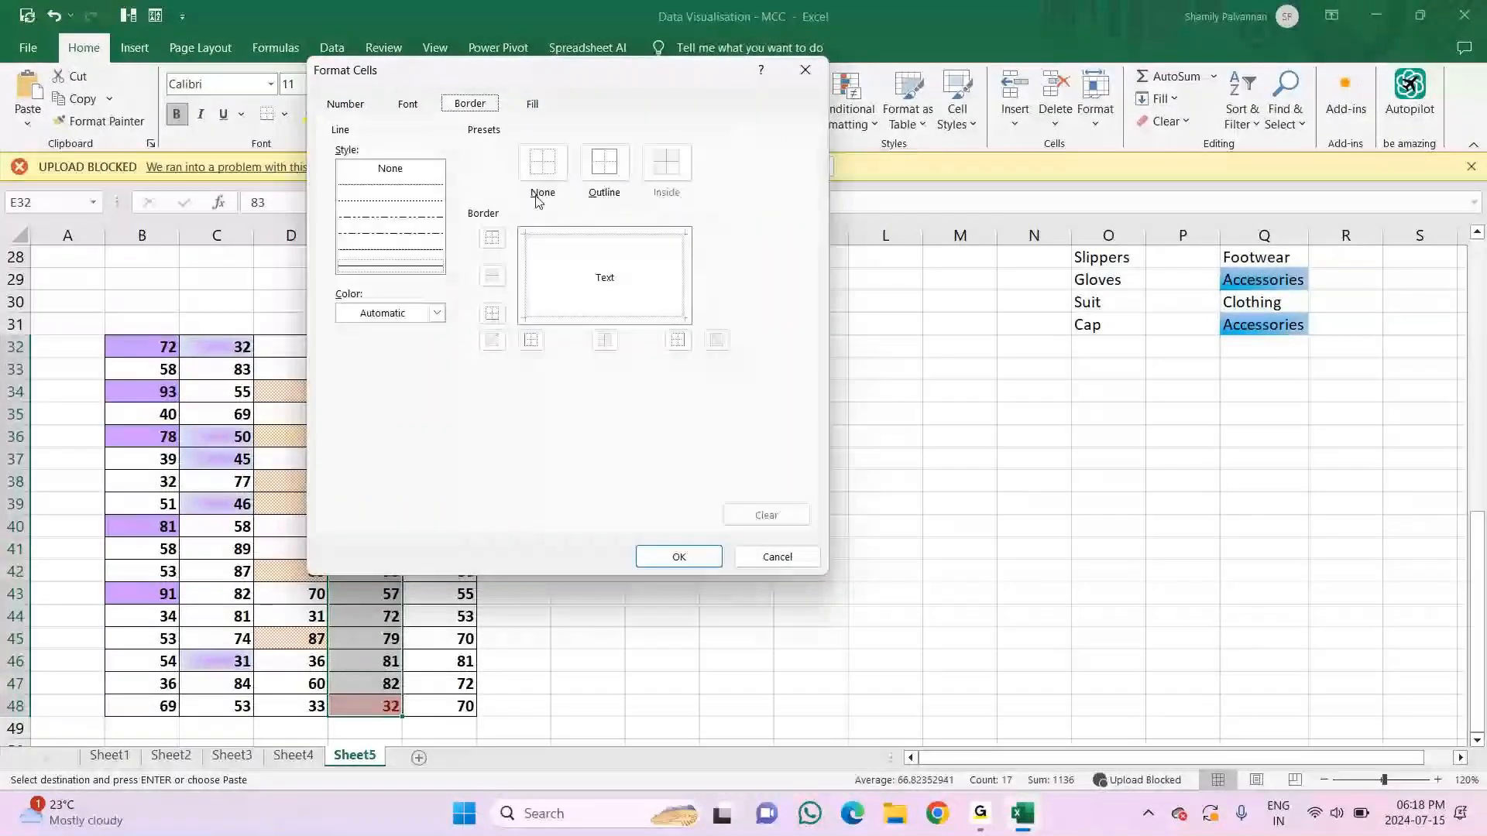
pyautogui.click(602, 167)
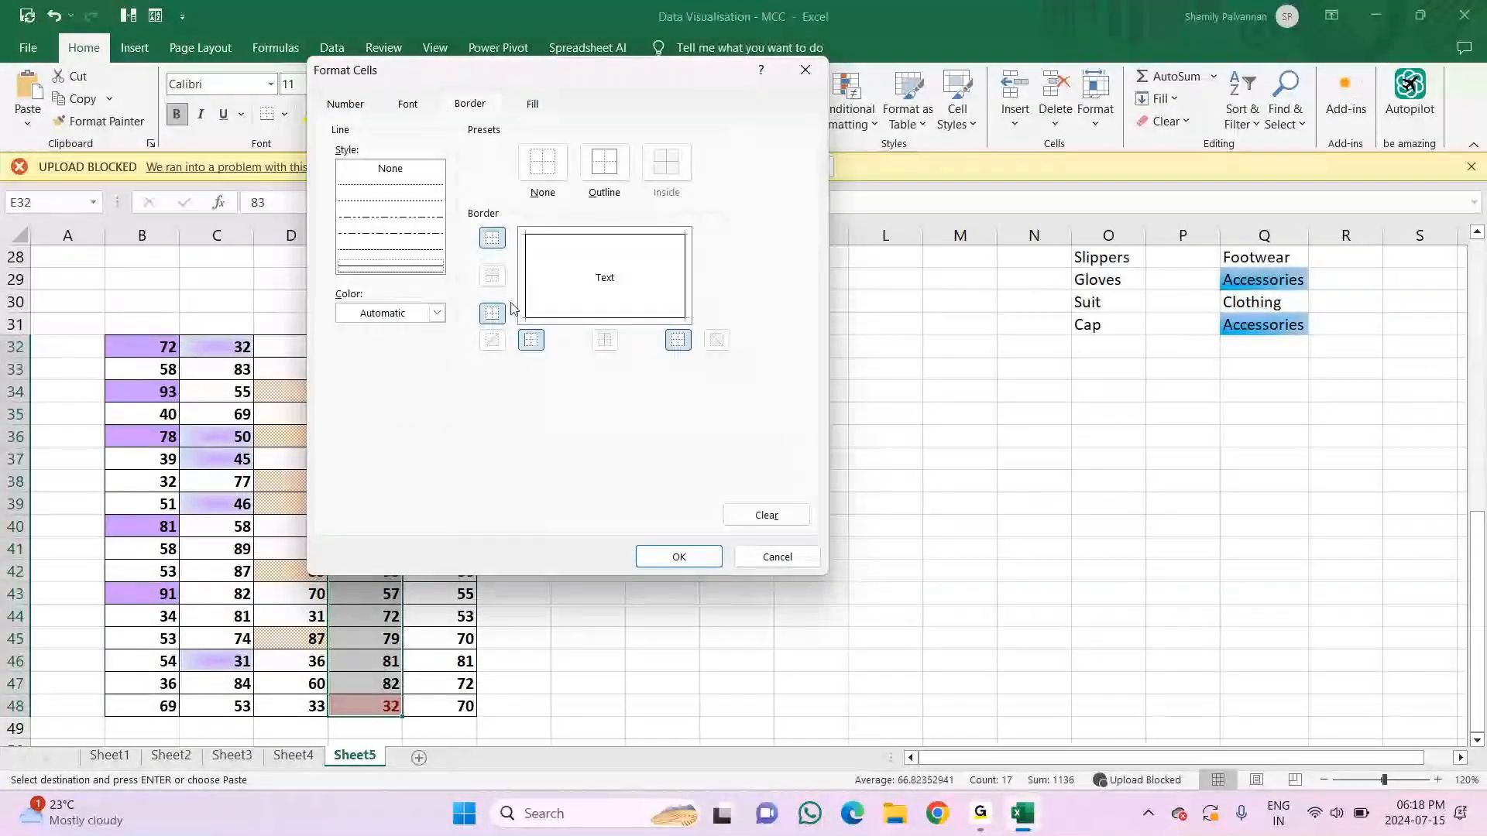
pyautogui.click(682, 559)
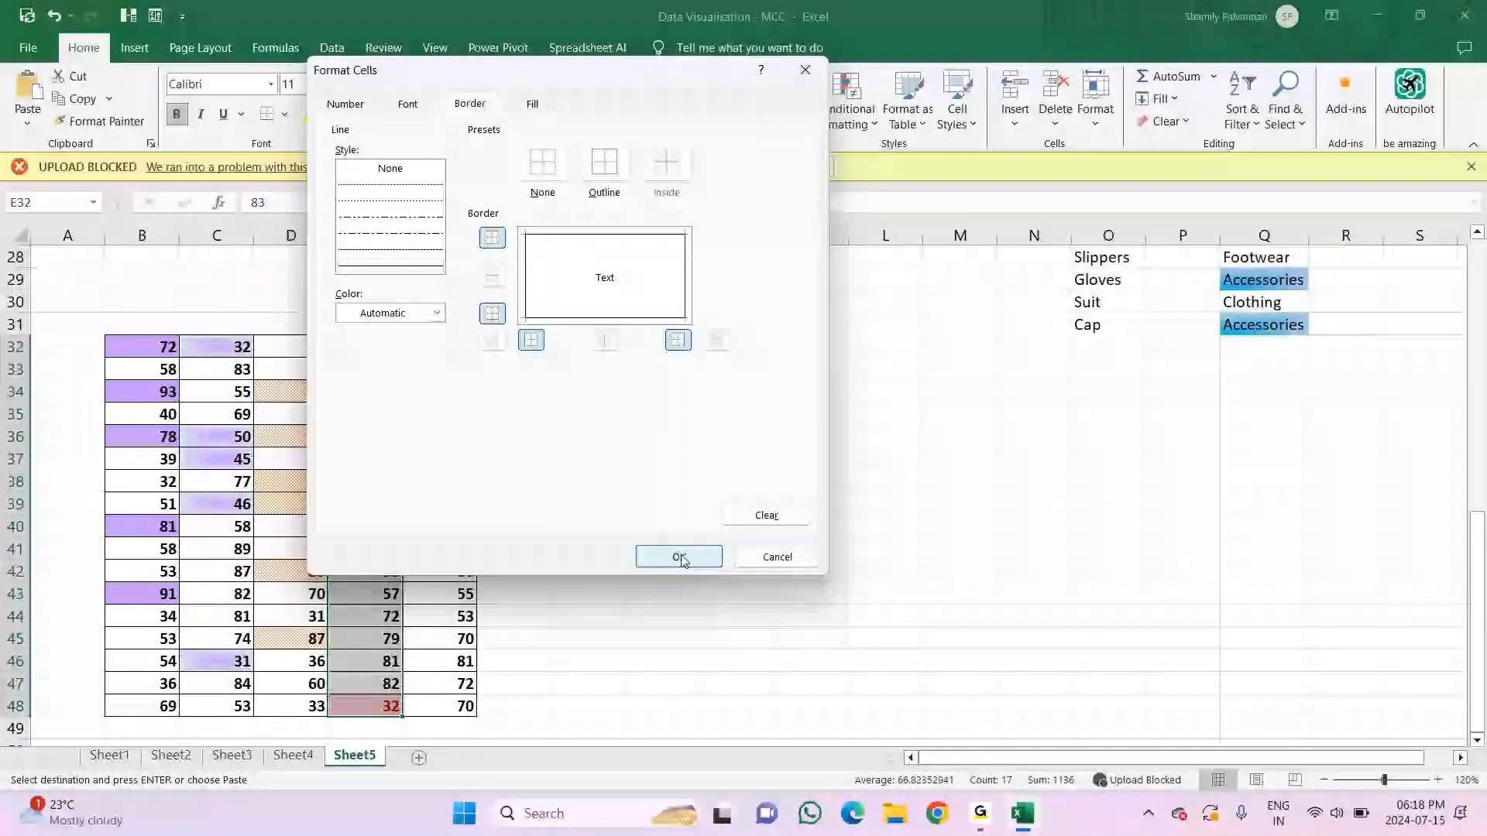
pyautogui.click(573, 370)
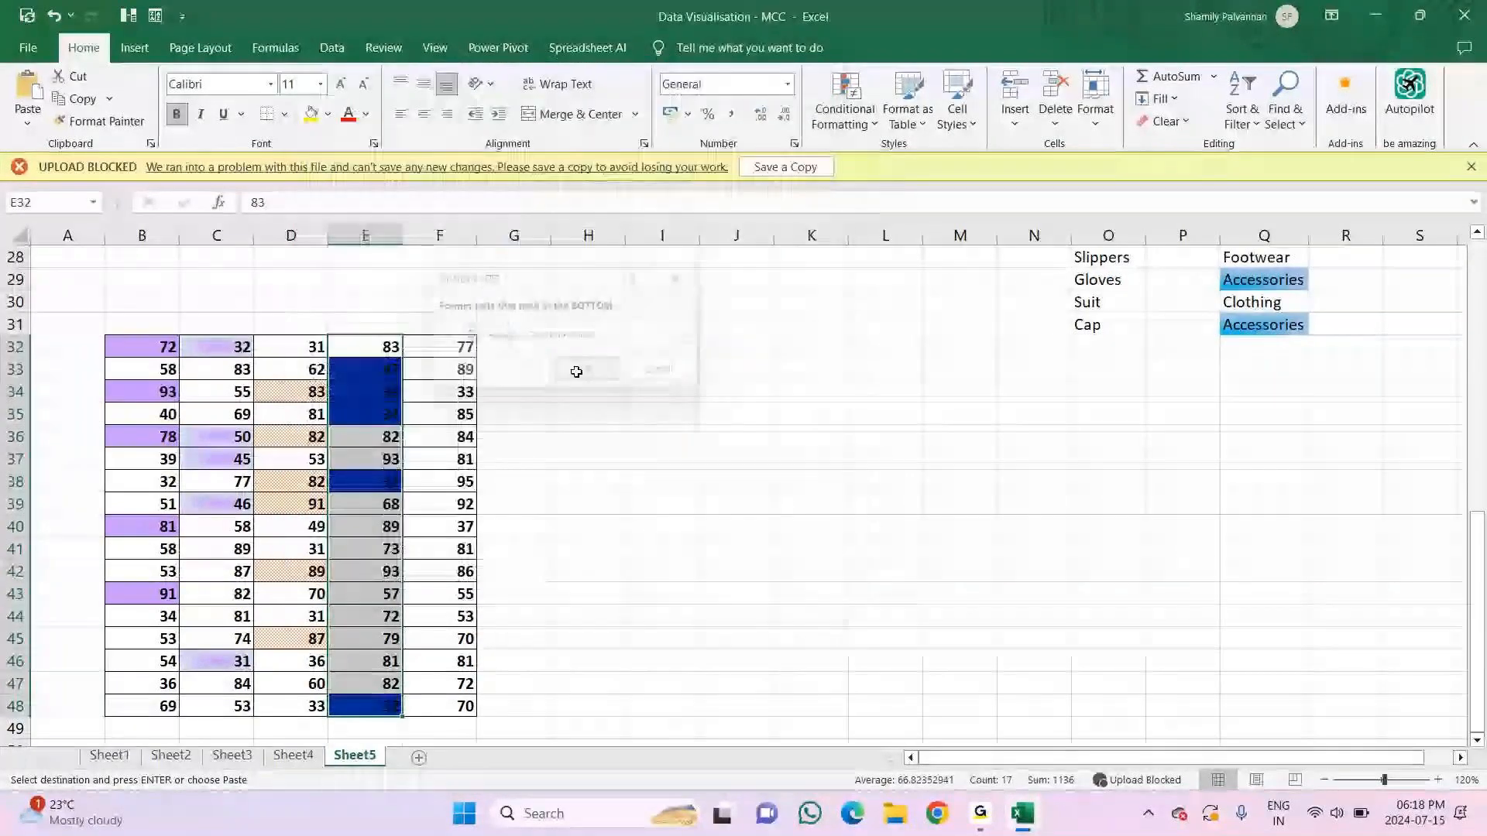
pyautogui.scroll(-3, 542, 395)
pyautogui.click(440, 458)
pyautogui.click(365, 500)
# Step: Highlight the above-average values in F32:F48 with a custom blue fill with vertical stripes
pyautogui.scroll(3, 666, 414)
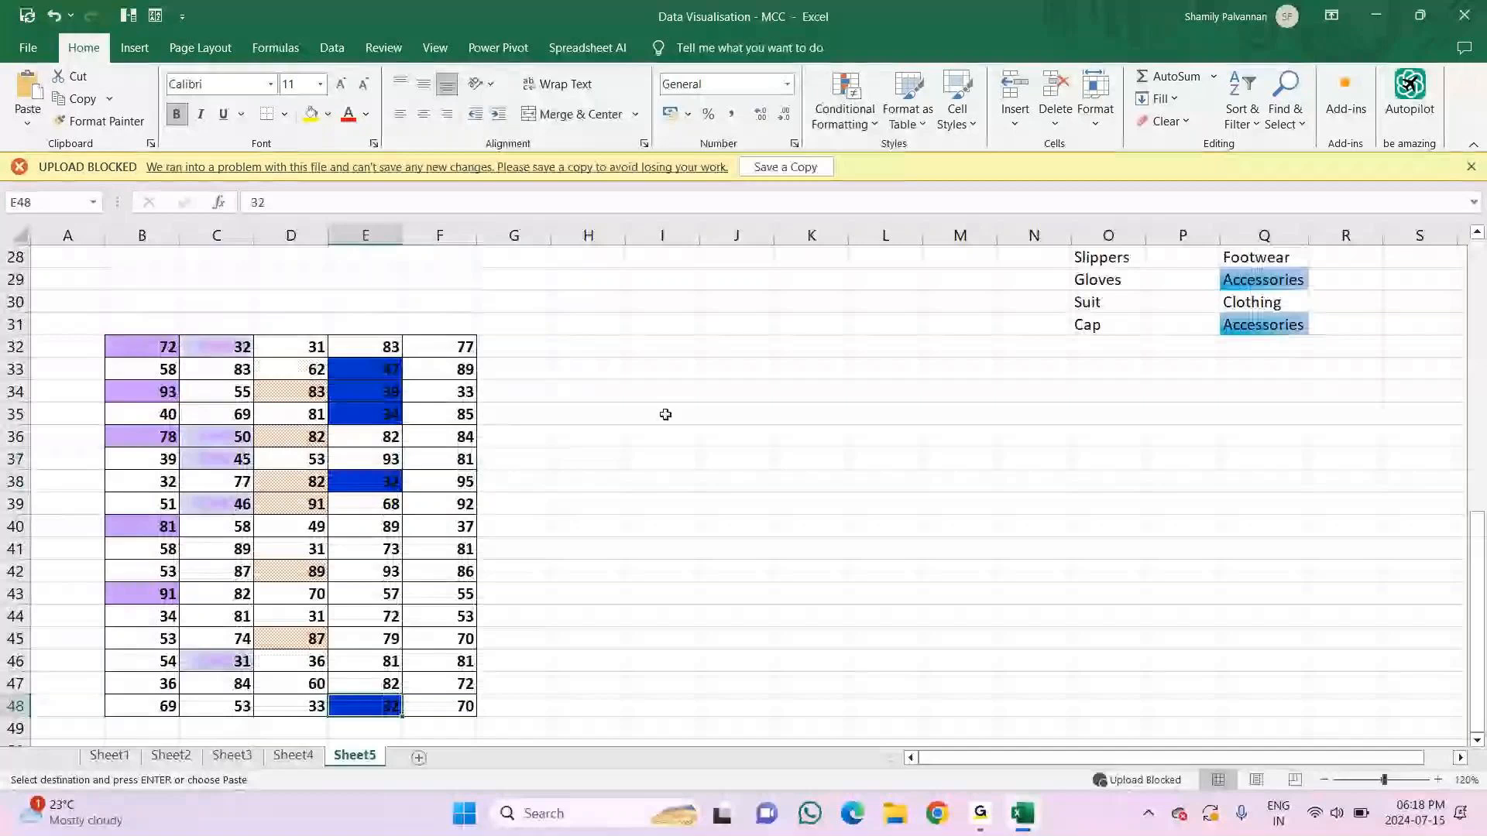
pyautogui.moveTo(442, 347); pyautogui.dragTo(464, 706)
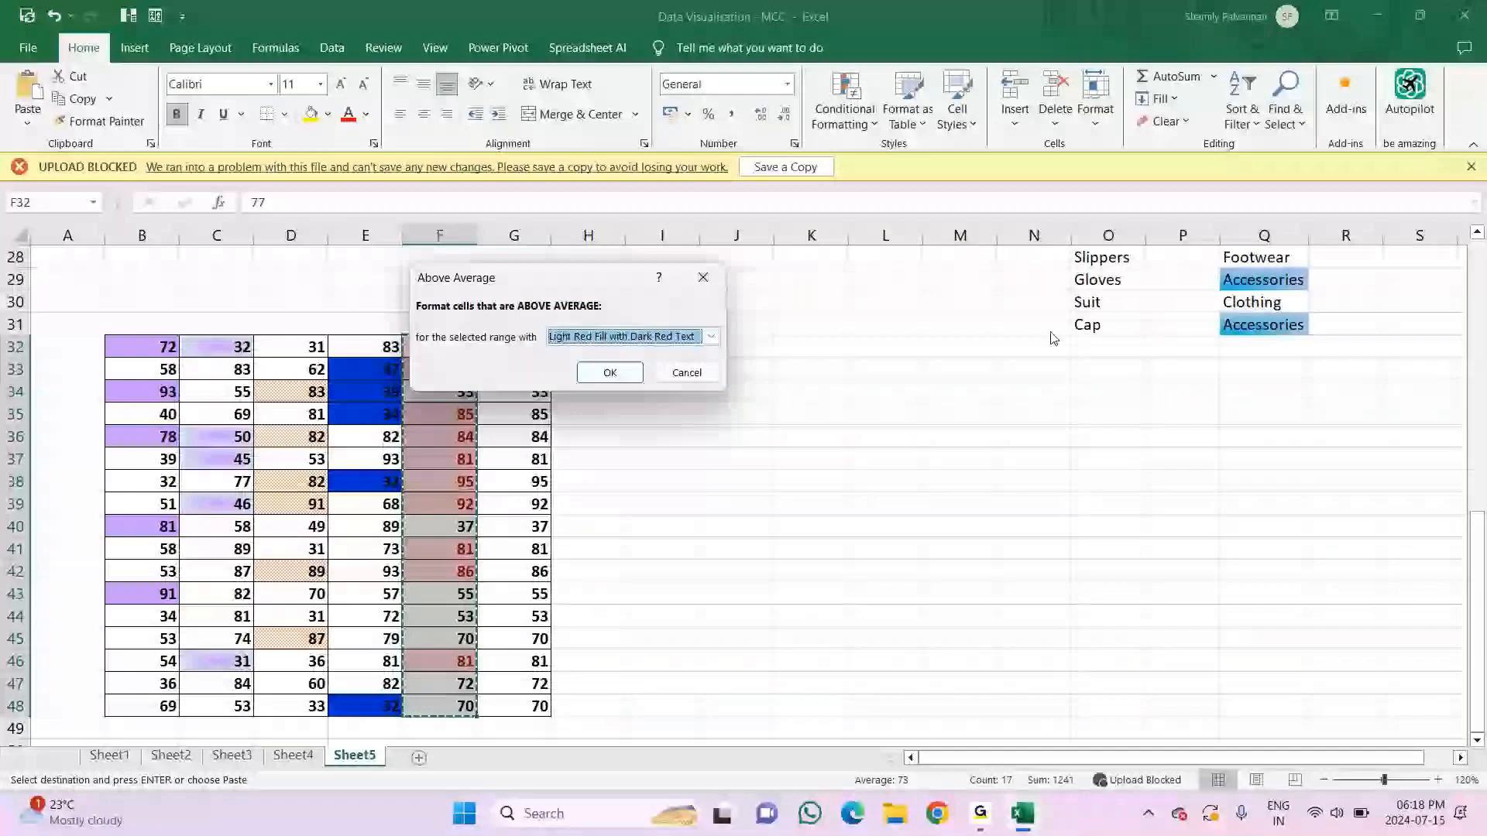
pyautogui.click(700, 337)
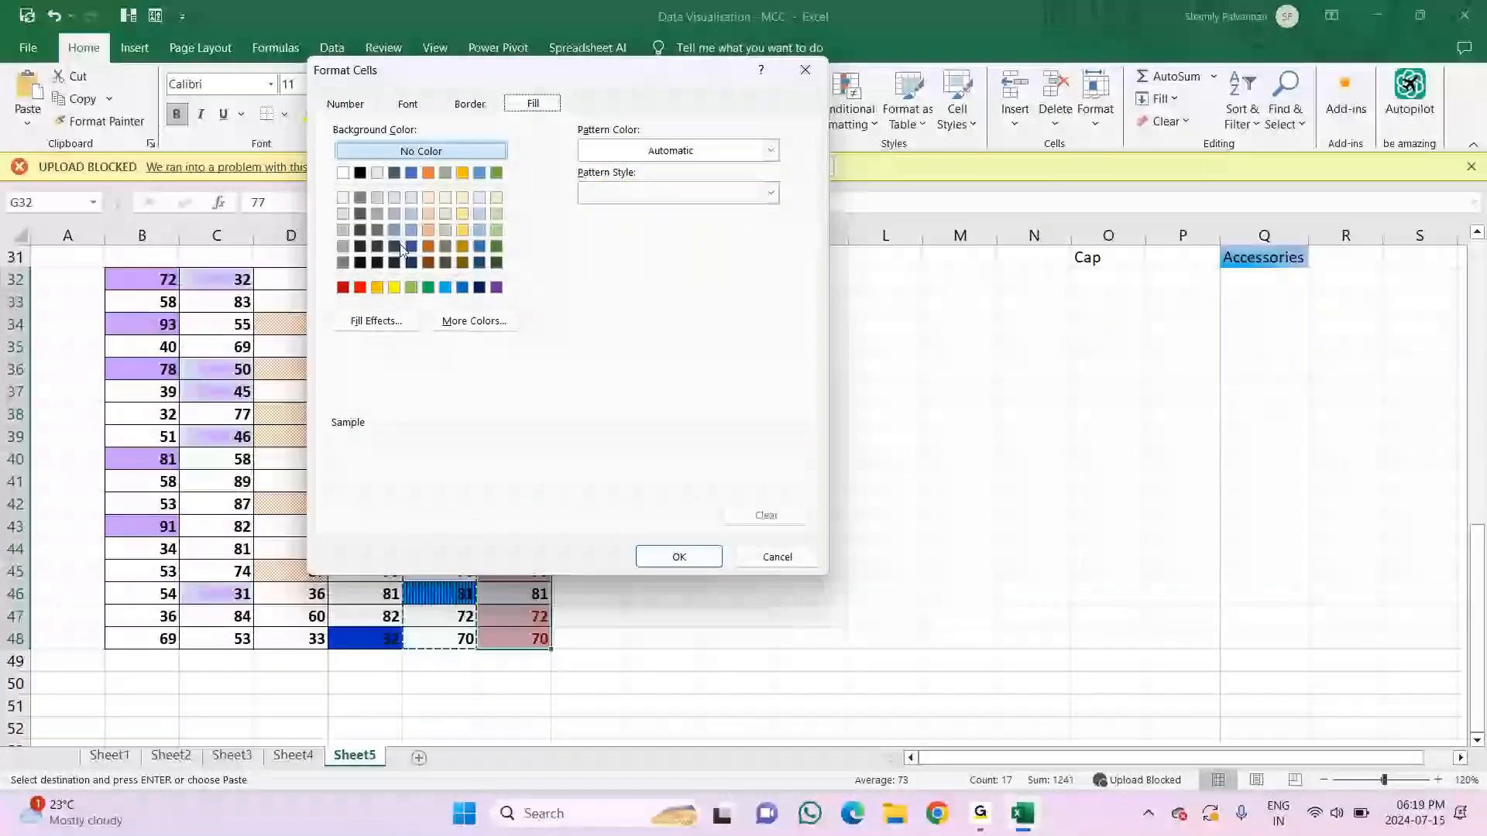
# Step: Highlight the below-average values in G32:G48 with a custom gold fill in a thin horizontal stripe pattern
pyautogui.click(771, 193)
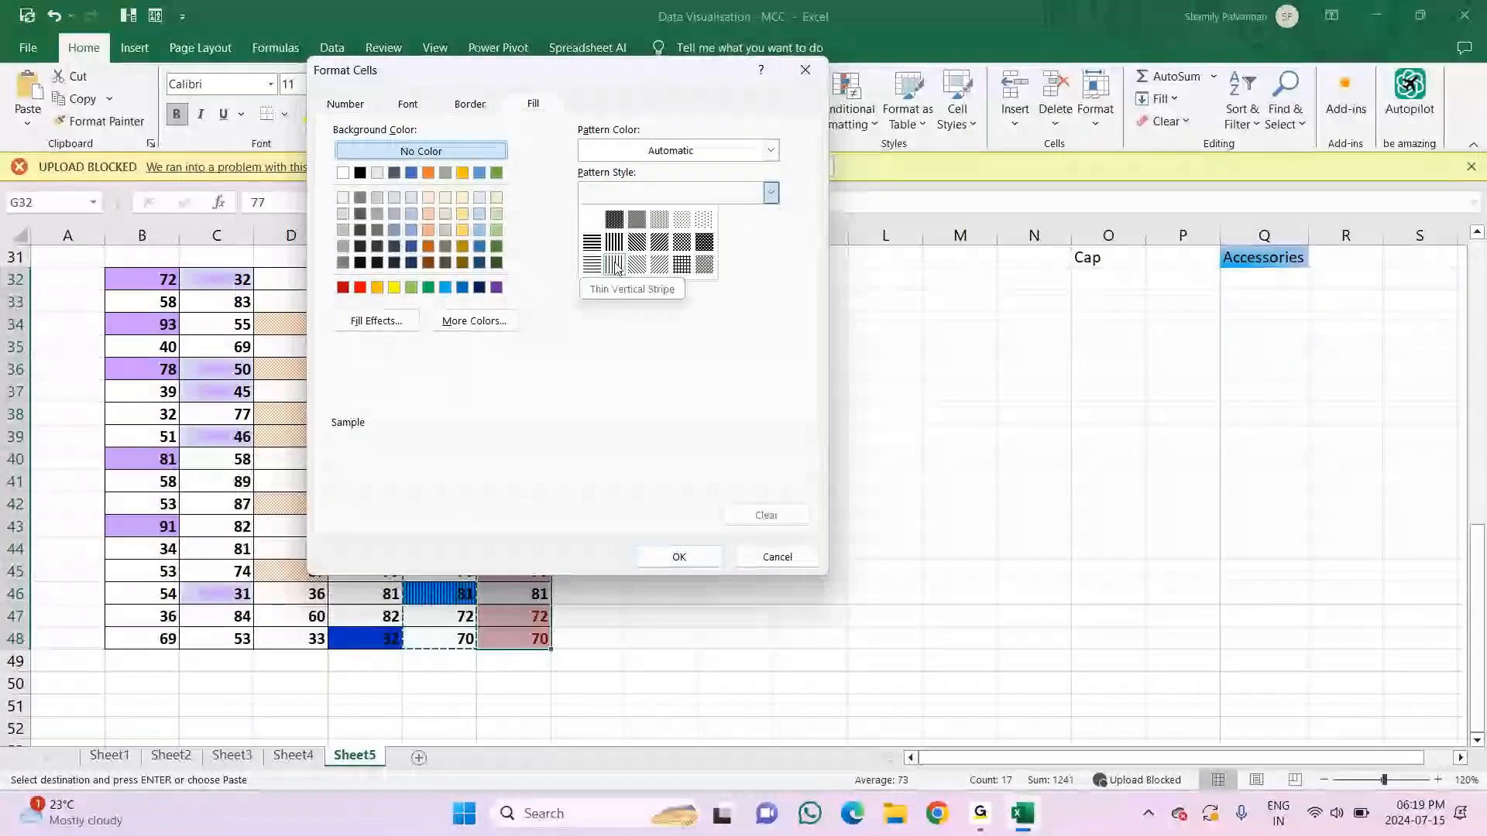
pyautogui.click(592, 265)
pyautogui.click(462, 230)
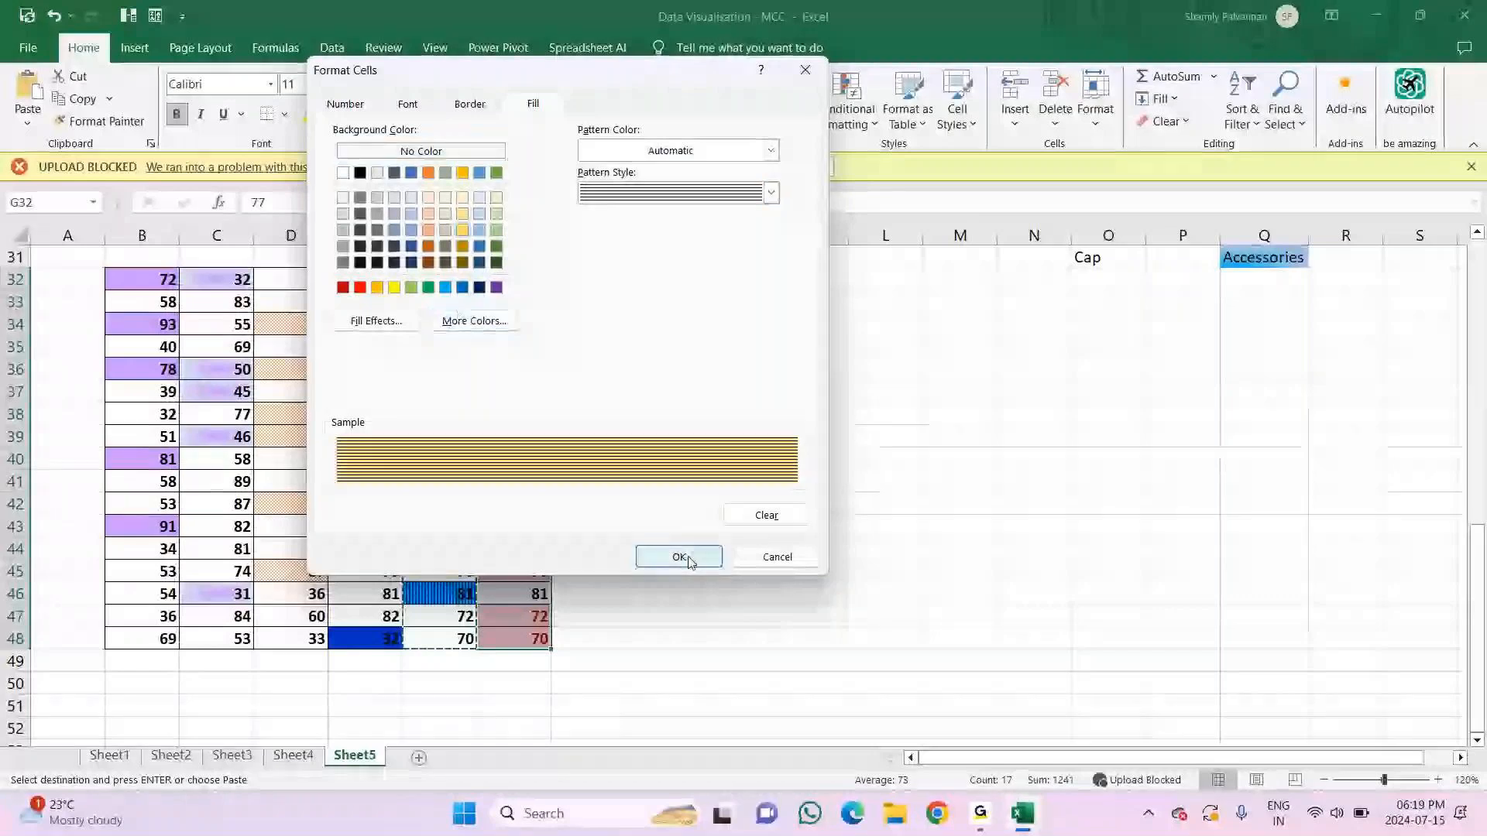
pyautogui.click(679, 557)
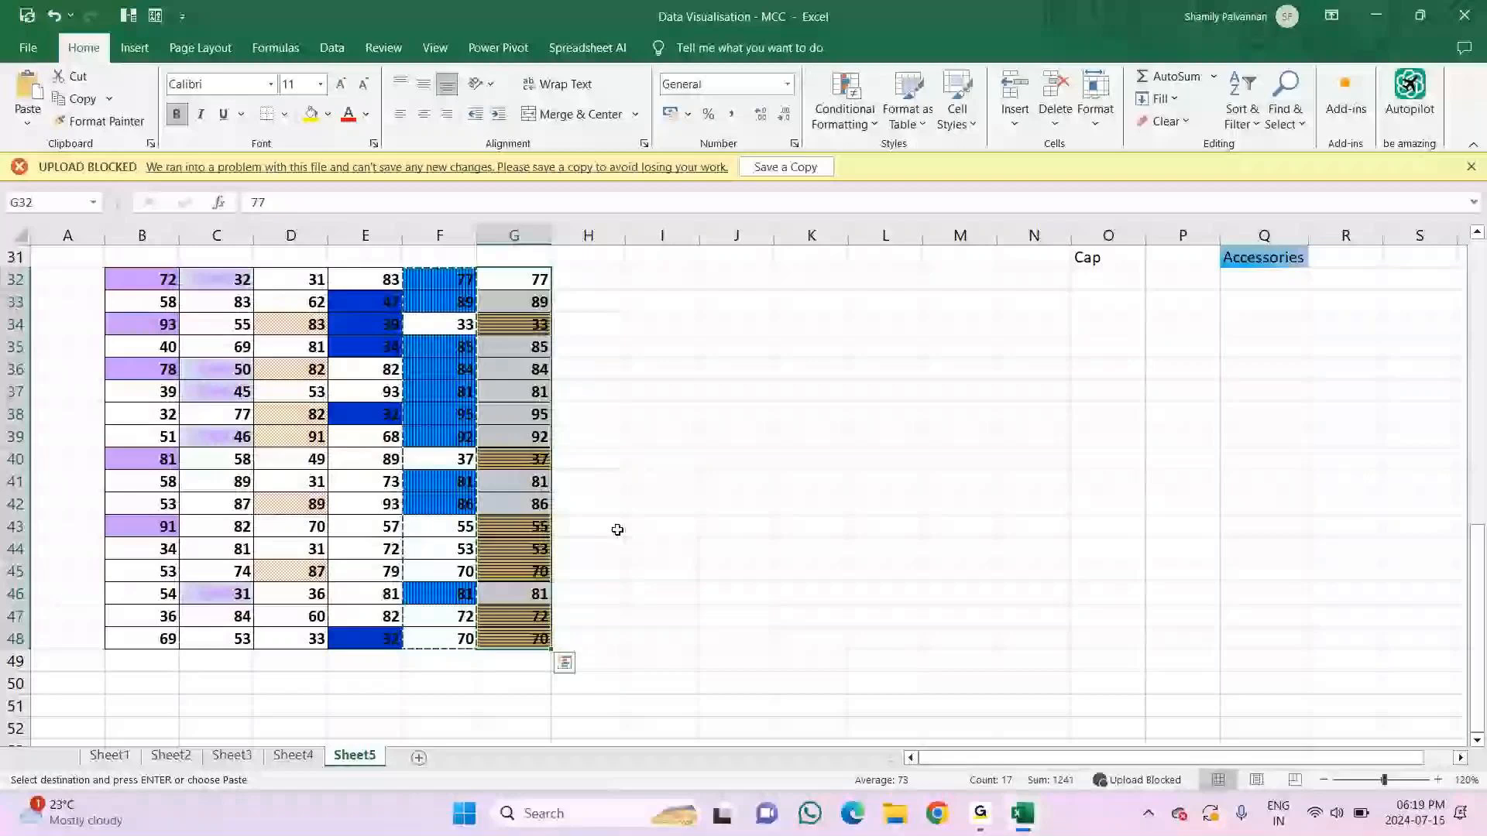
pyautogui.click(658, 460)
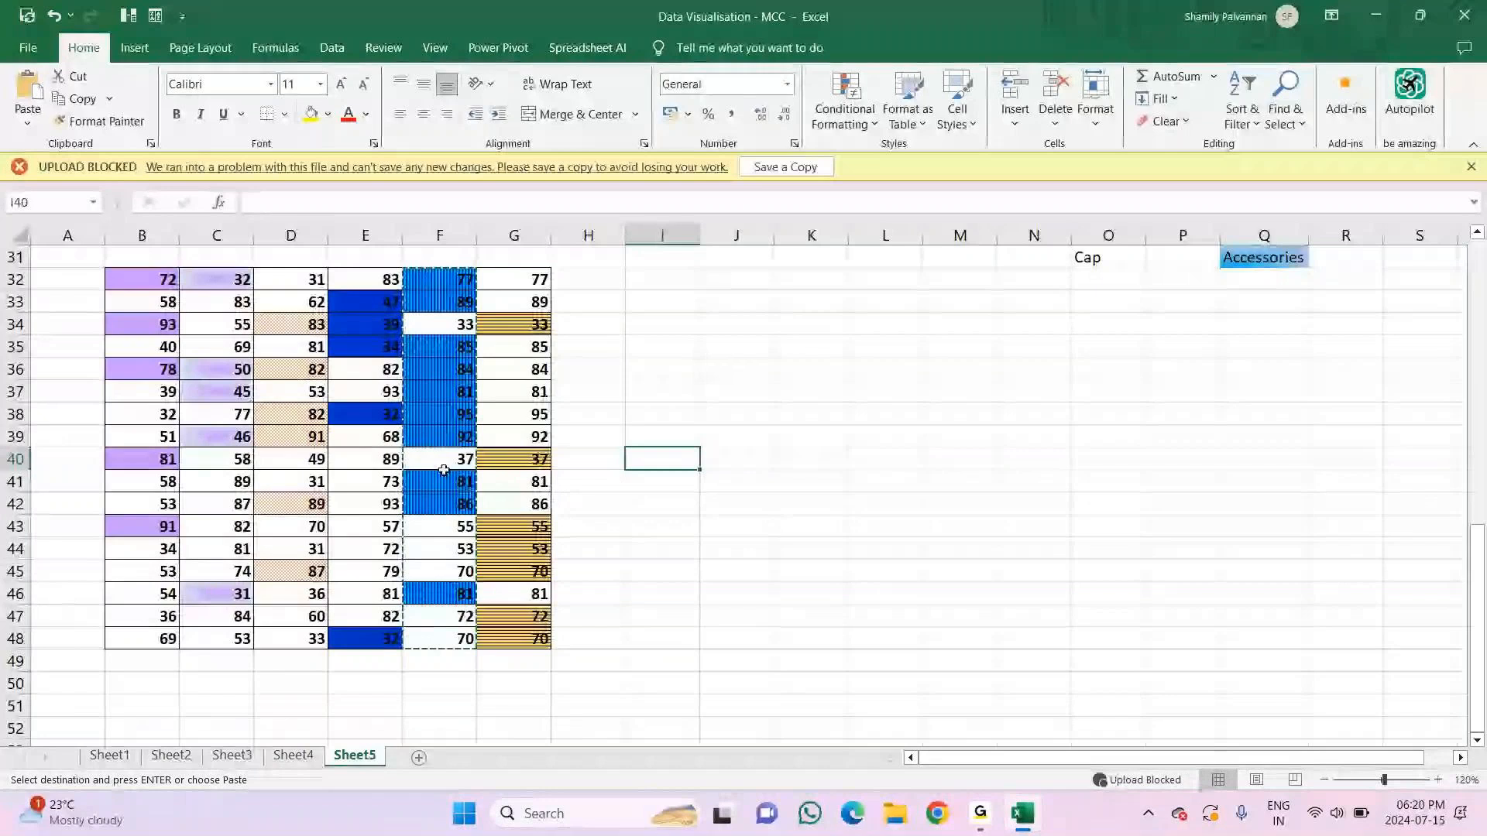
# Step: Label the first two number columns by entering "top 30" in B50 and "bottom 30" in C50
pyautogui.scroll(2, 536, 626)
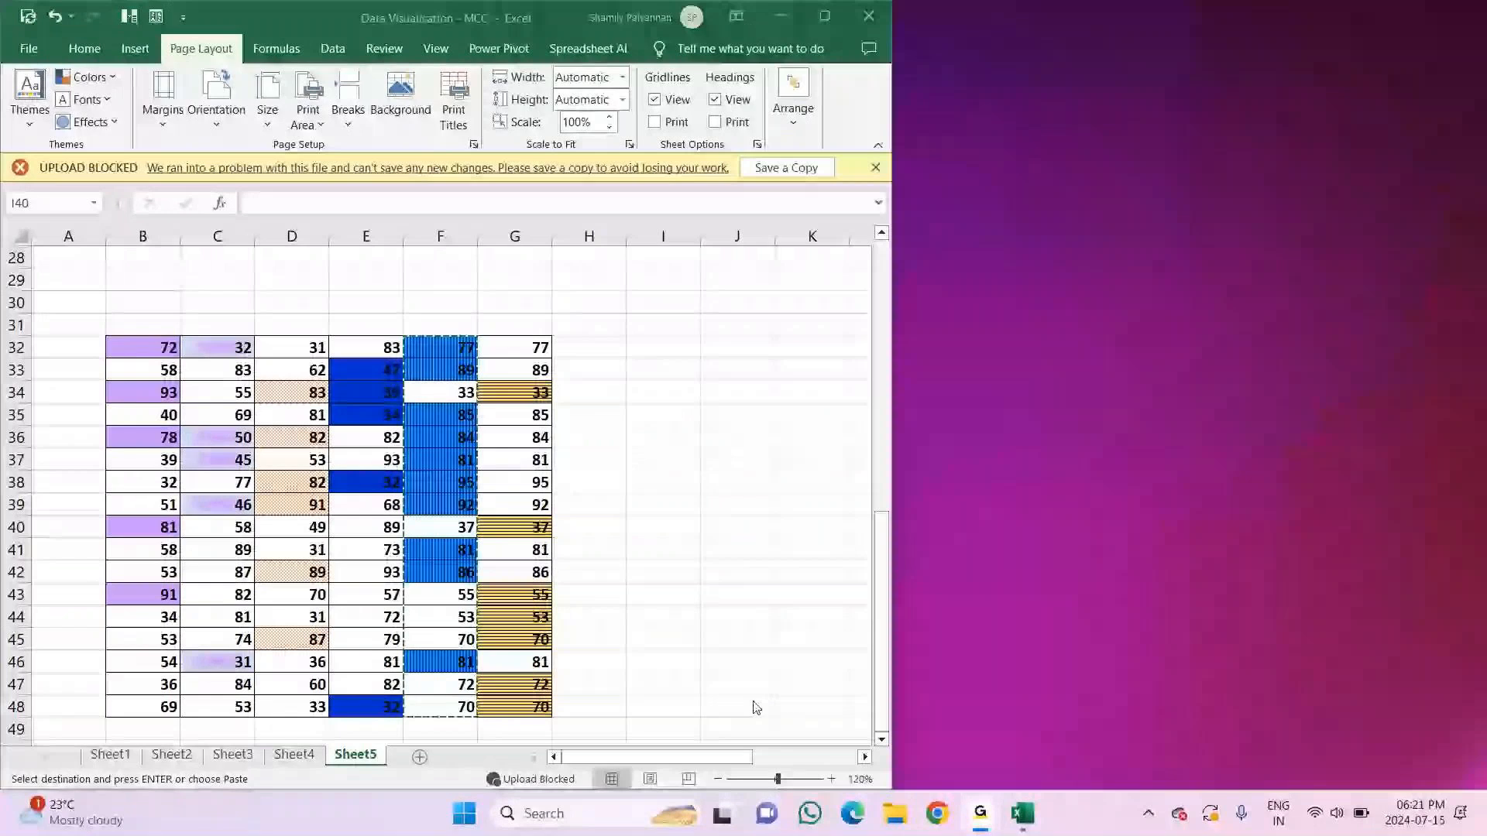
pyautogui.scroll(-2, 540, 655)
pyautogui.scroll(1, 540, 655)
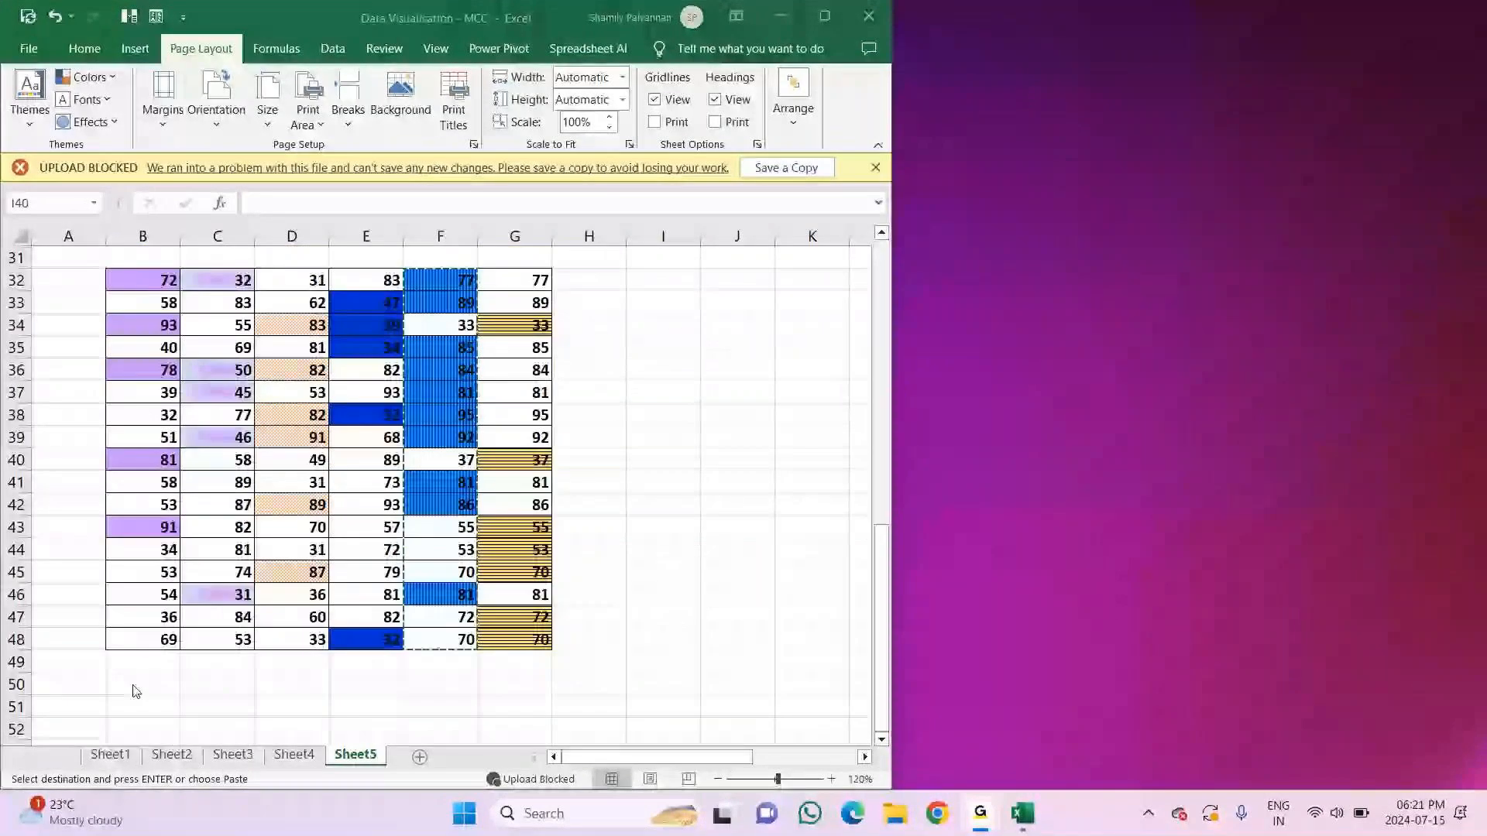
pyautogui.click(133, 685)
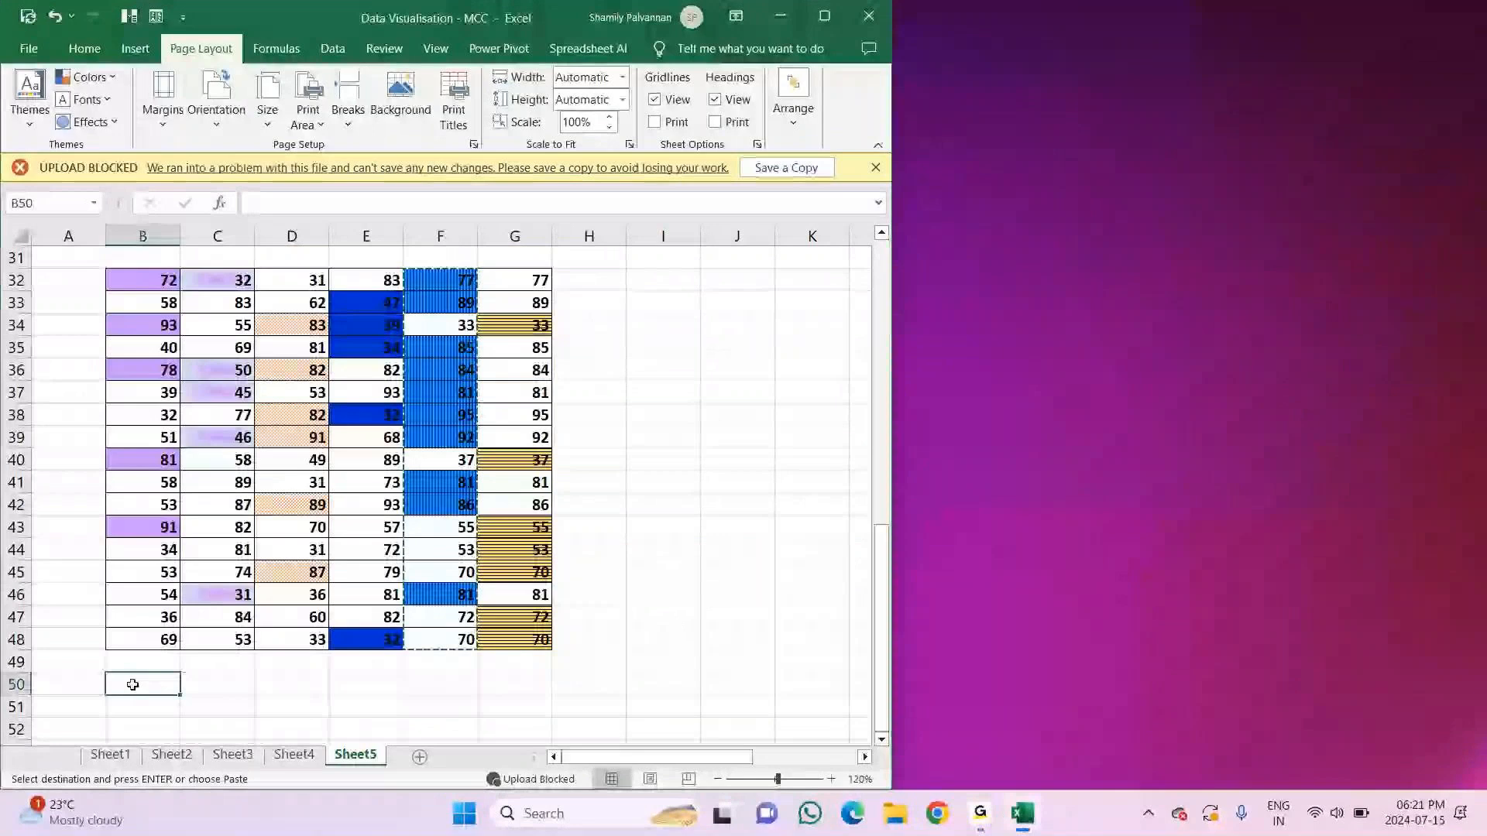
pyautogui.write('to')
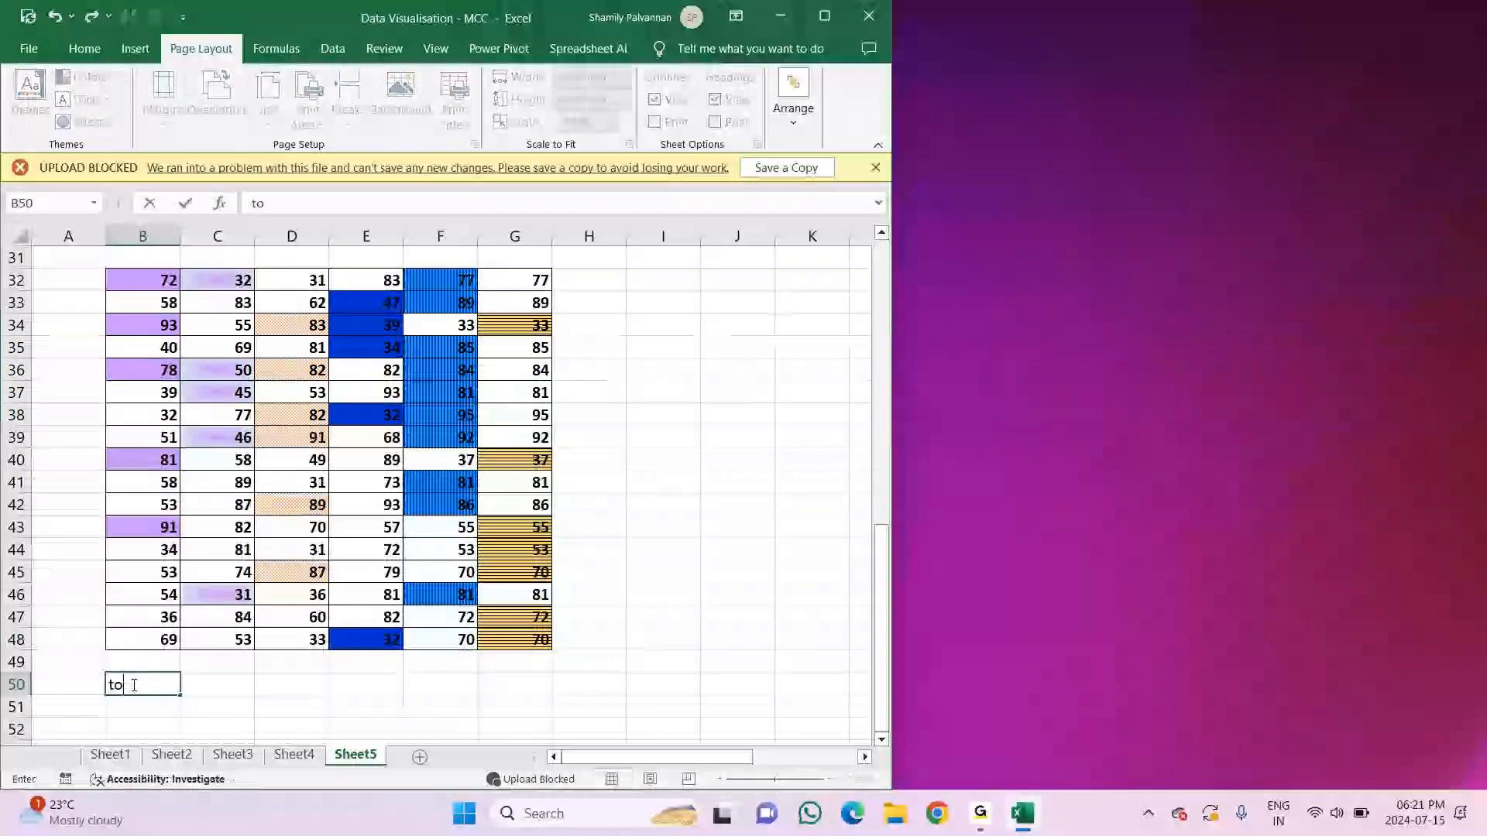
pyautogui.write('p 30')
pyautogui.press('Tab')
pyautogui.write('bottom 30')
pyautogui.press('Tab')
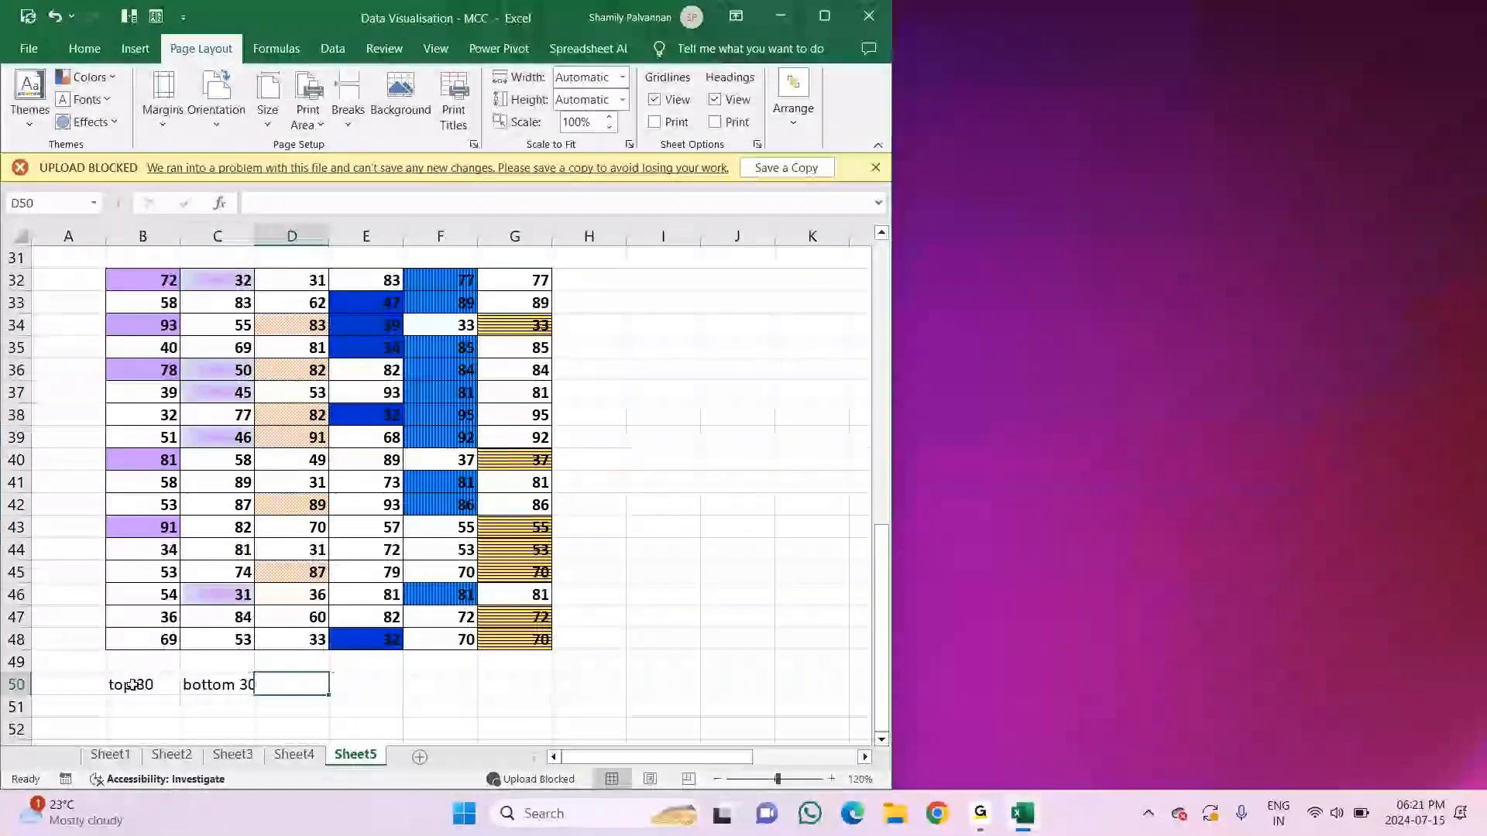
# Step: Copy the B50 and C50 labels into D50 and E50 and change them to "top 30%" and "bottom 30%"
pyautogui.click(133, 685)
pyautogui.hotkey('ctrl', 'c')
pyautogui.press('Right')
pyautogui.press('Right')
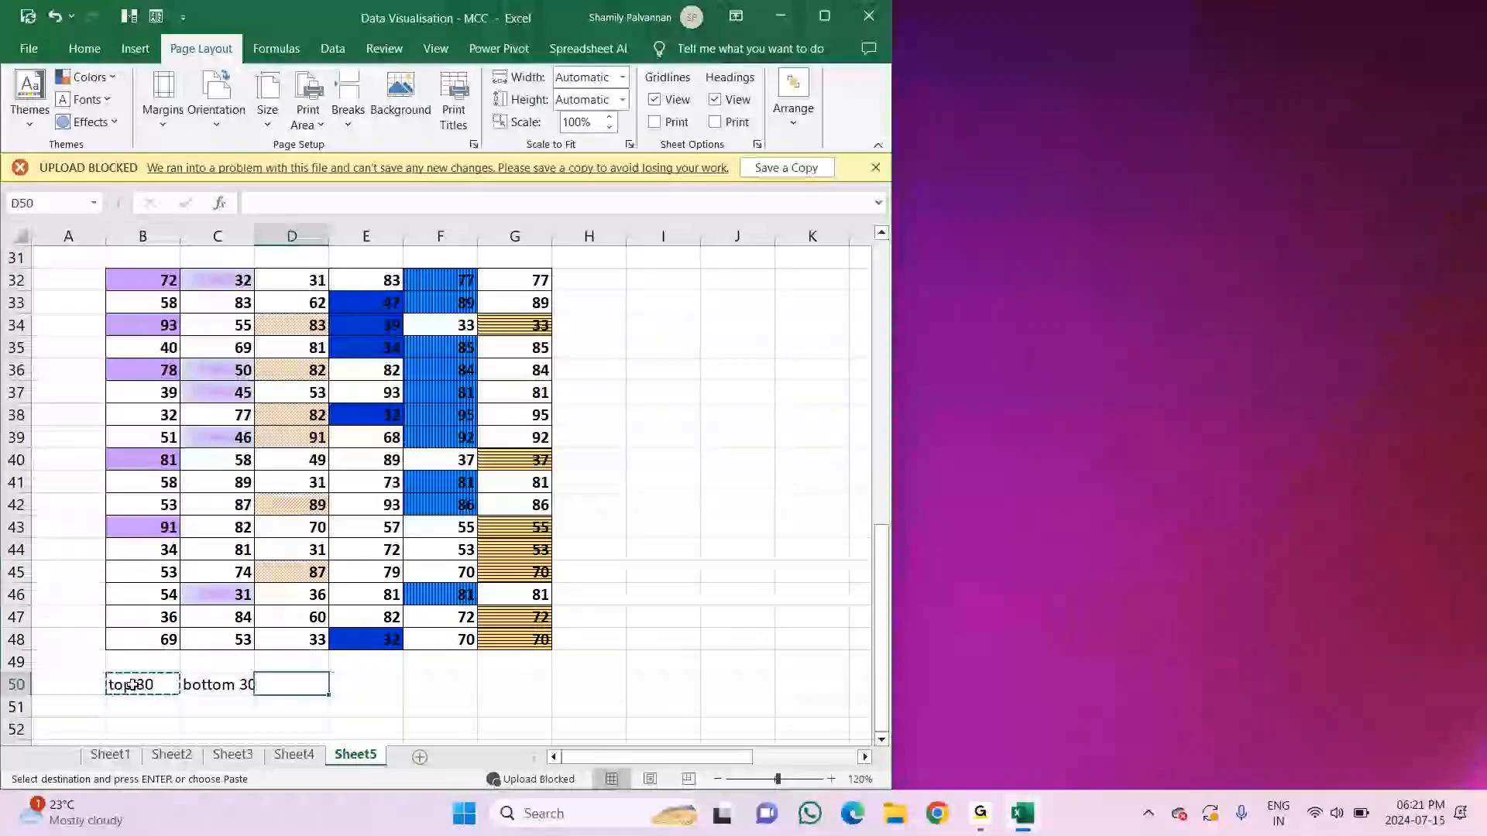
pyautogui.press('Return')
pyautogui.press('F3')
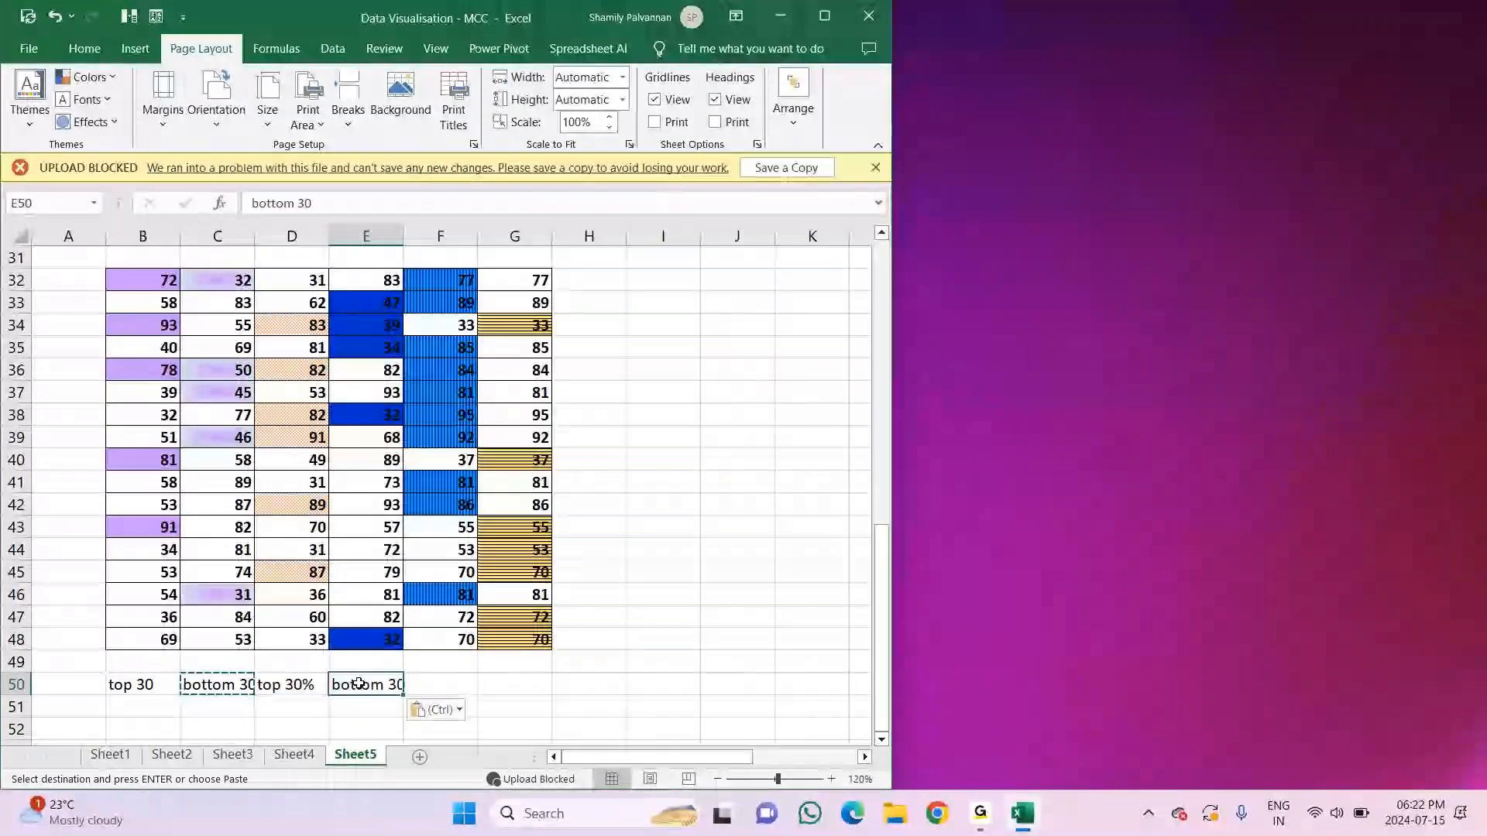
pyautogui.press('F2')
pyautogui.write('%')
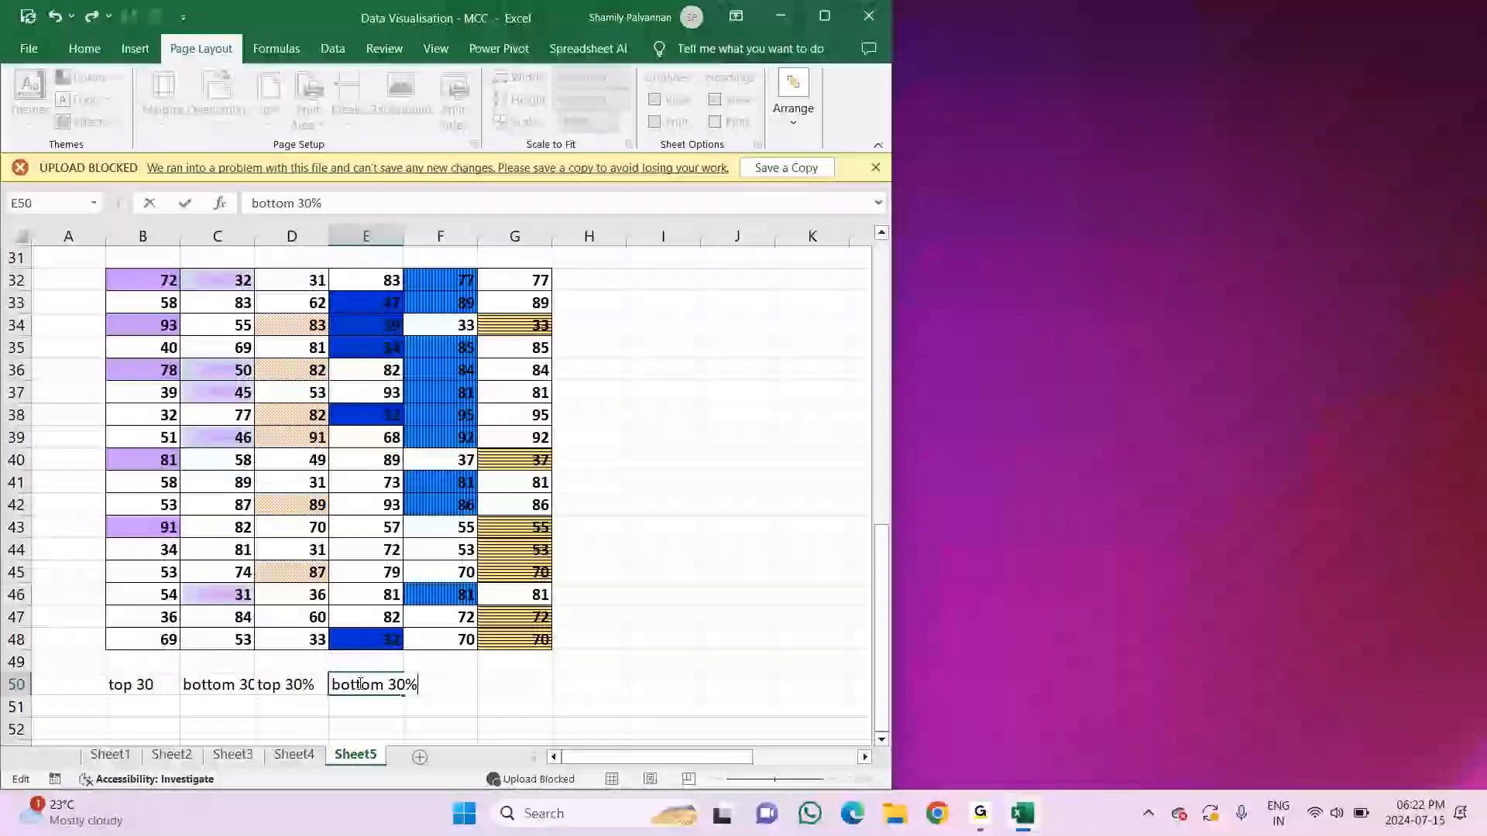
# Step: Label the last two number columns with "above average" in F50 and "below average" in G50
pyautogui.press('Tab')
pyautogui.write('above ave')
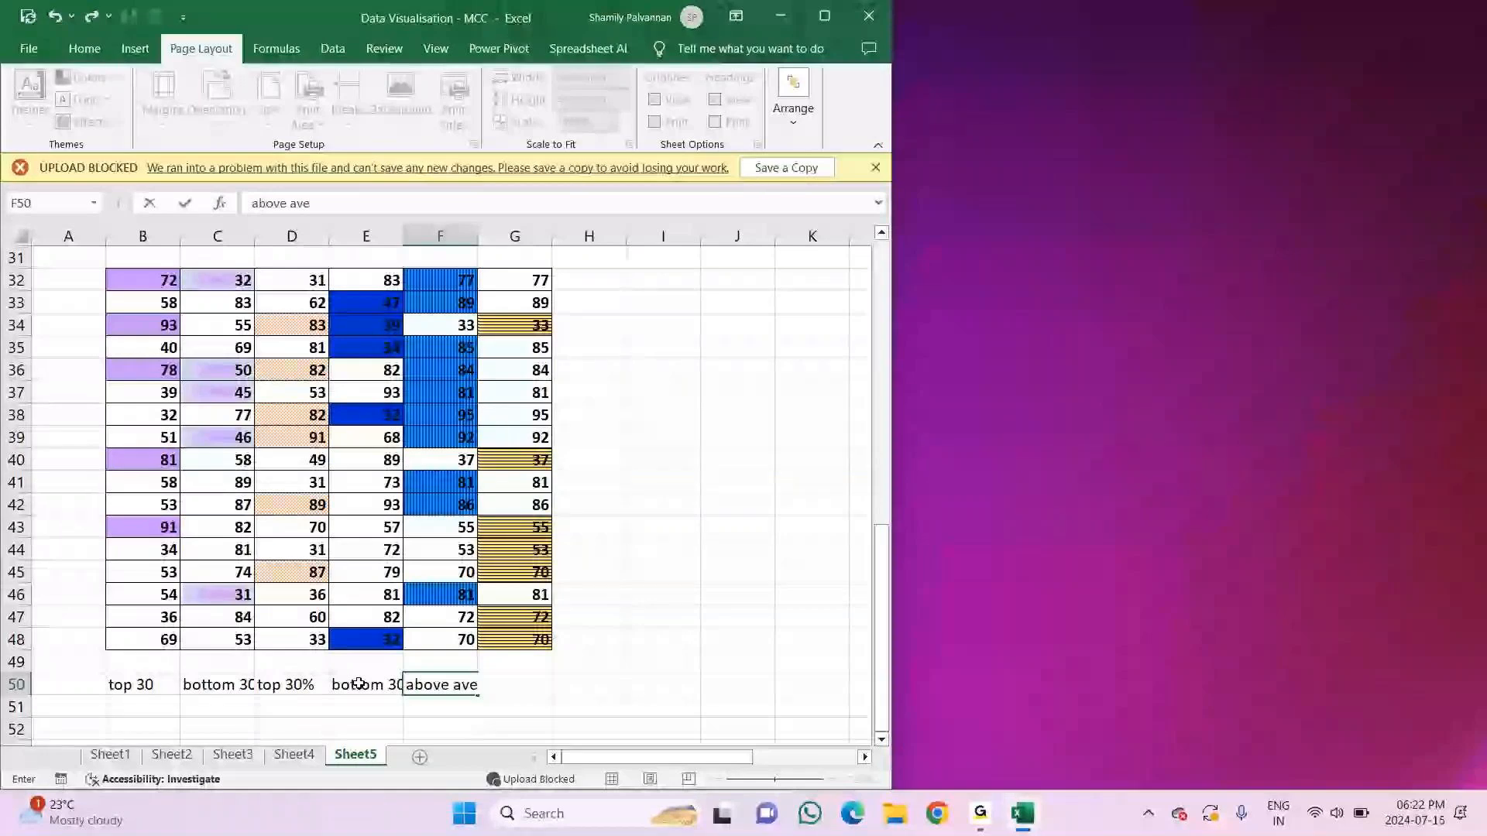
pyautogui.write('rage')
pyautogui.press('Tab')
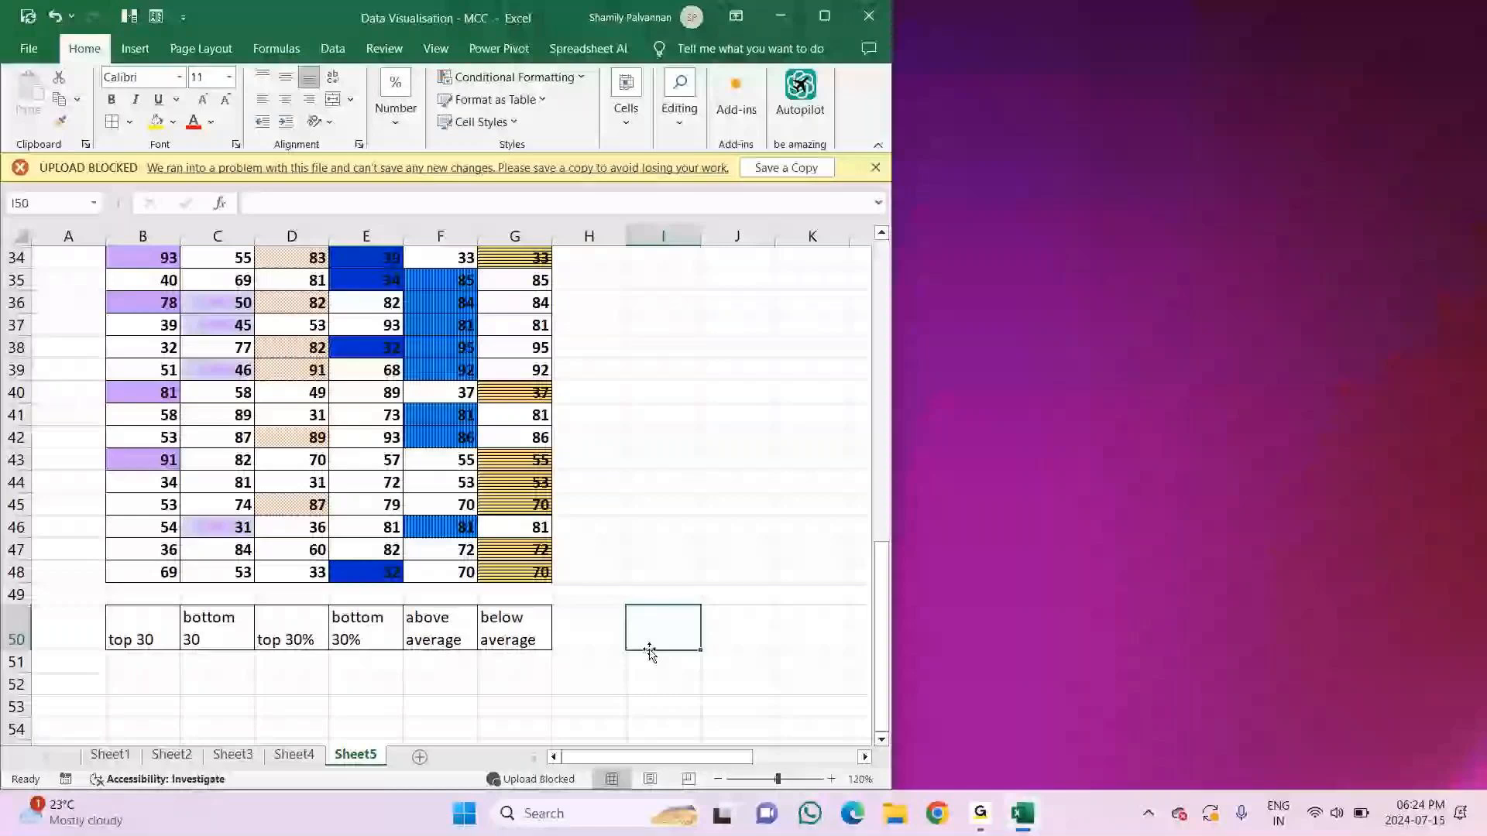
# Step: Enter =RANDBETWEEN(30,95) in B54 and fill the formula down and across through B54:I69
pyautogui.scroll(1, 649, 653)
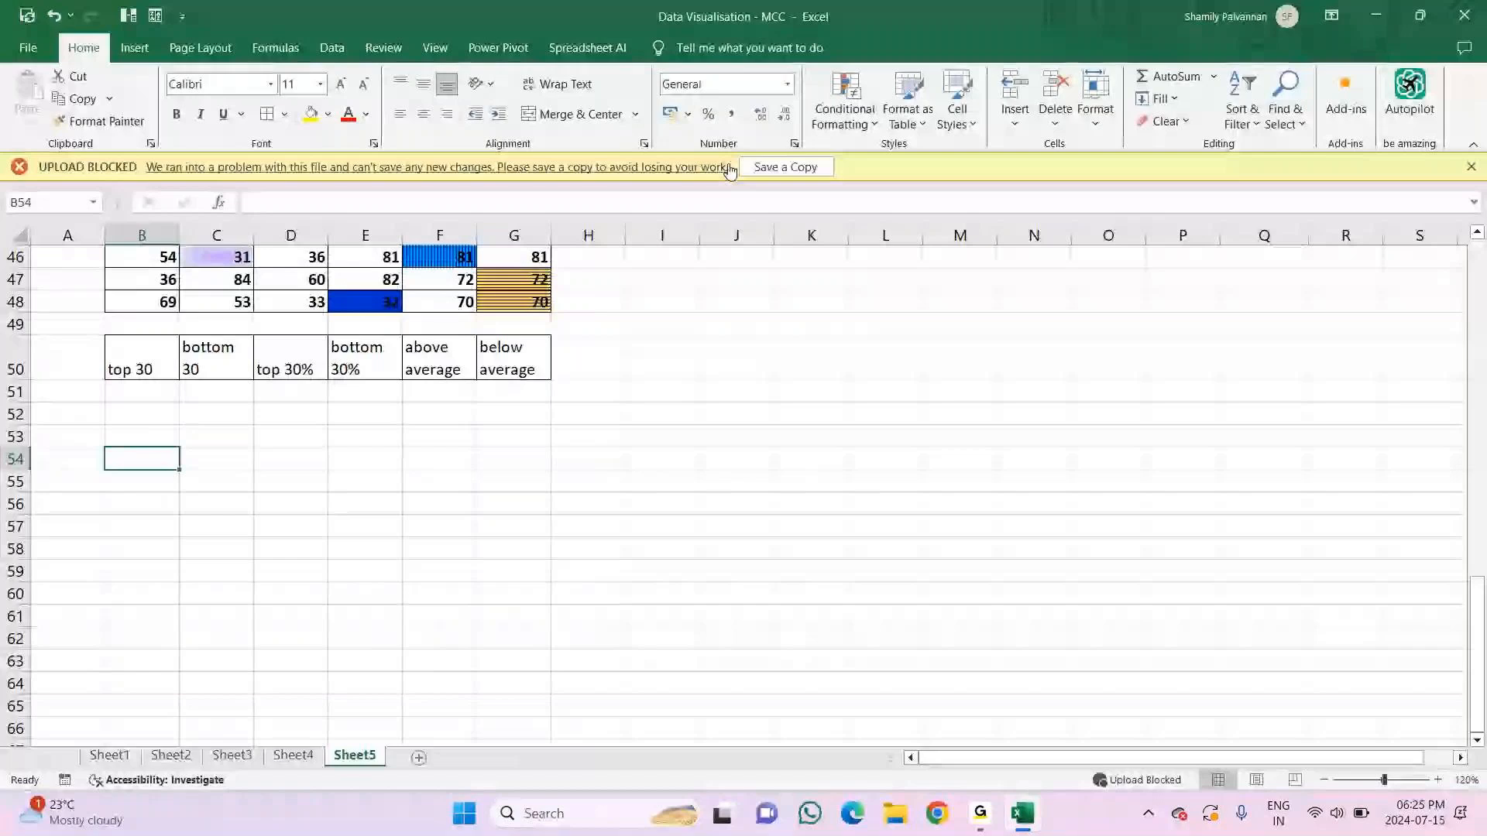
pyautogui.write('51')
pyautogui.press('Return')
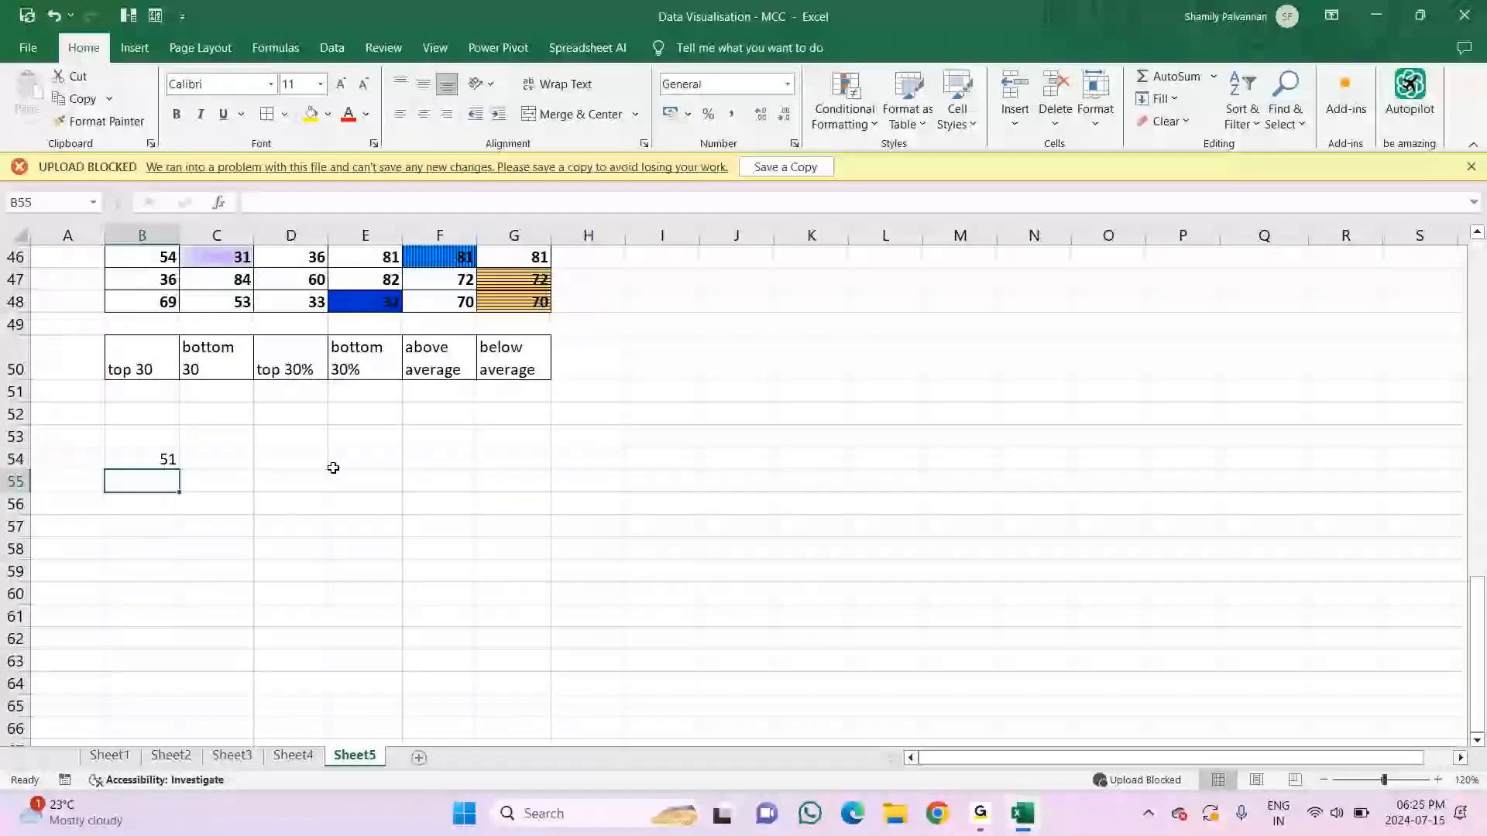
pyautogui.scroll(-2, 333, 468)
pyautogui.click(148, 302)
pyautogui.moveTo(179, 313); pyautogui.dragTo(203, 658)
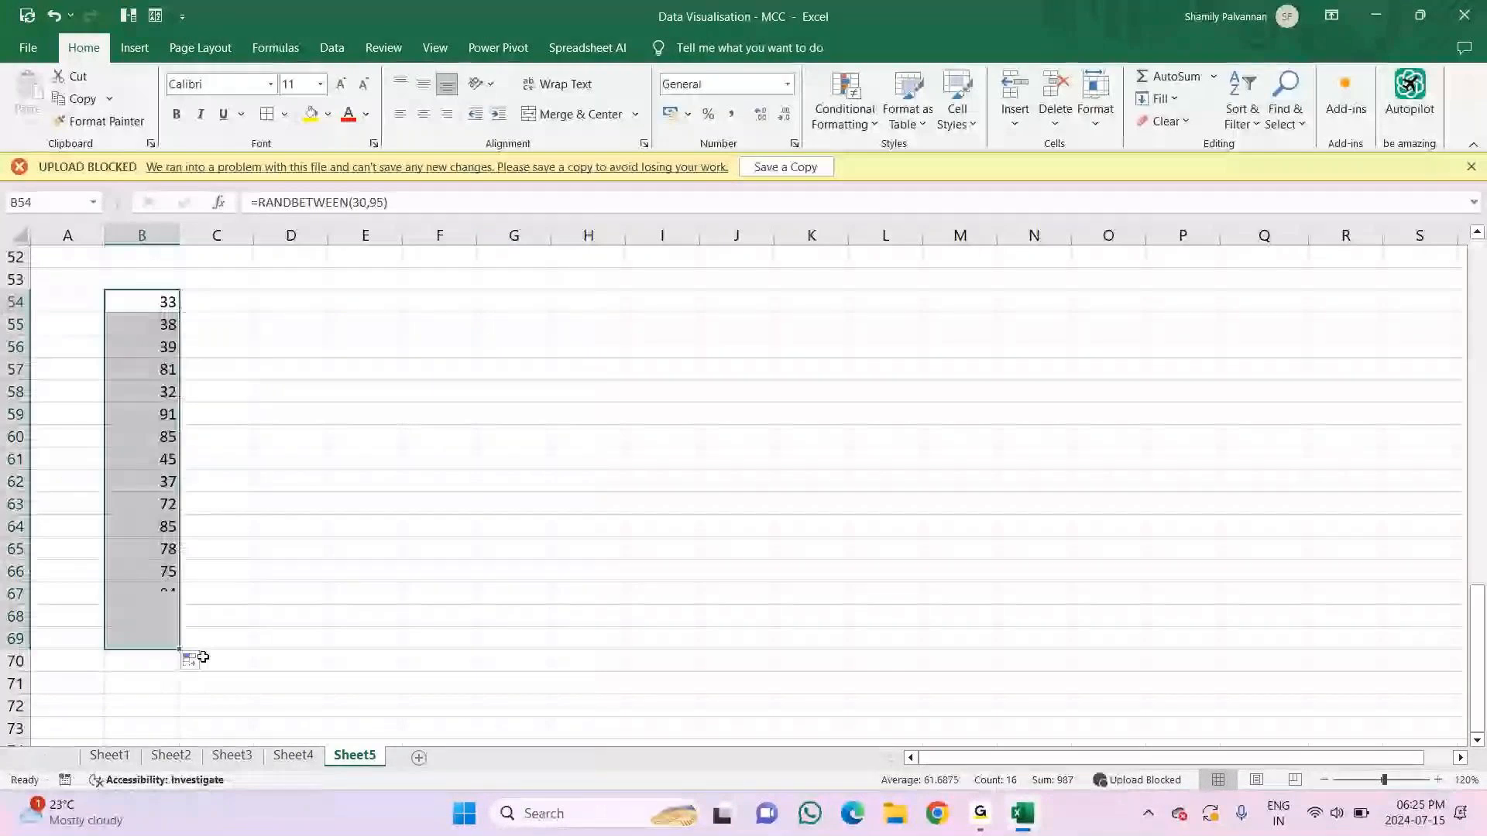
pyautogui.moveTo(180, 649); pyautogui.dragTo(698, 695)
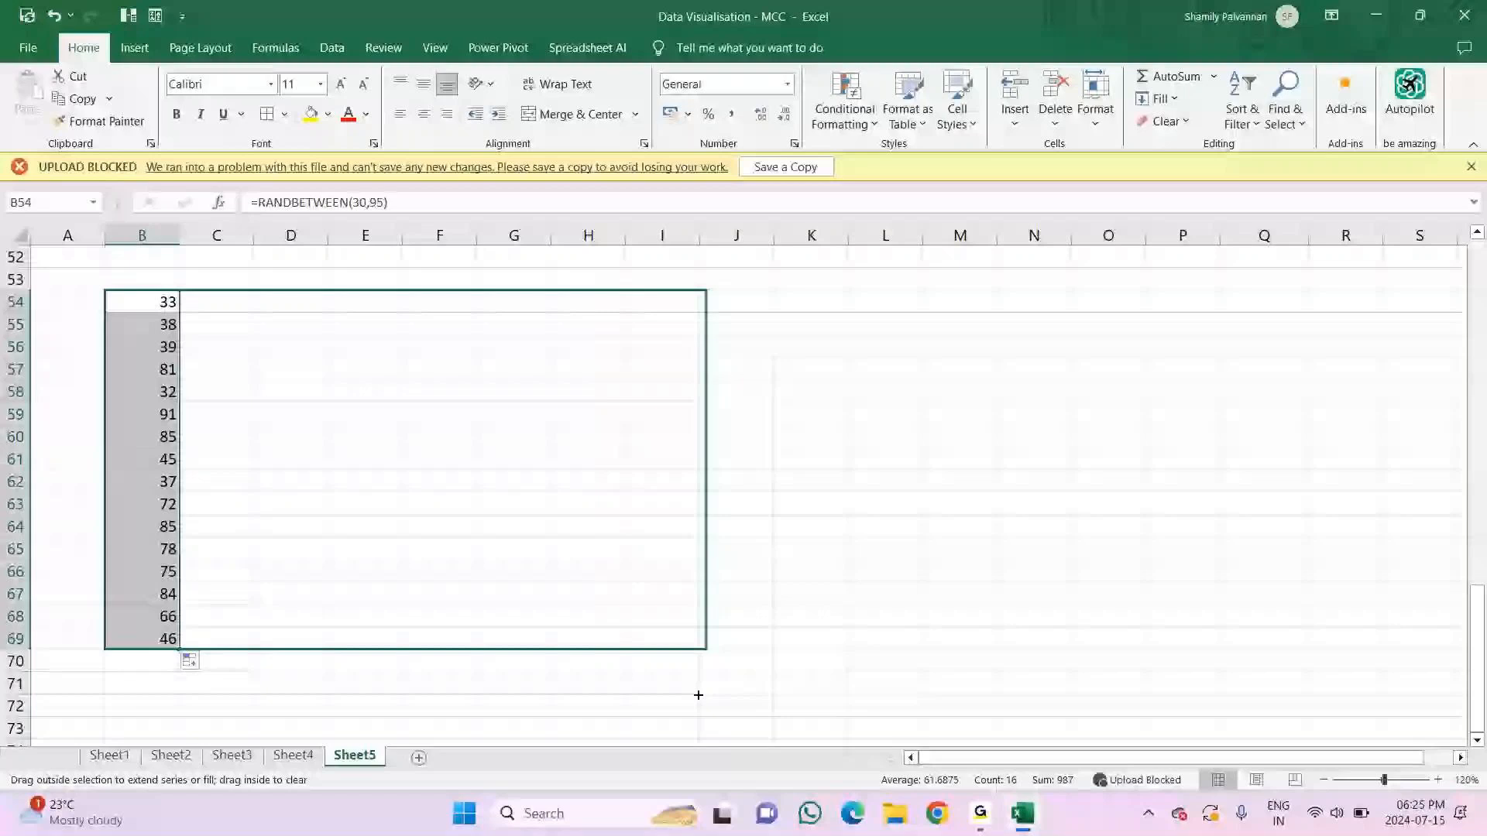
pyautogui.moveTo(699, 696); pyautogui.dragTo(699, 696)
# Step: Apply thick outside borders to B54:I69 and to each successively narrower selection towards column B, so every column is framed
pyautogui.click(285, 114)
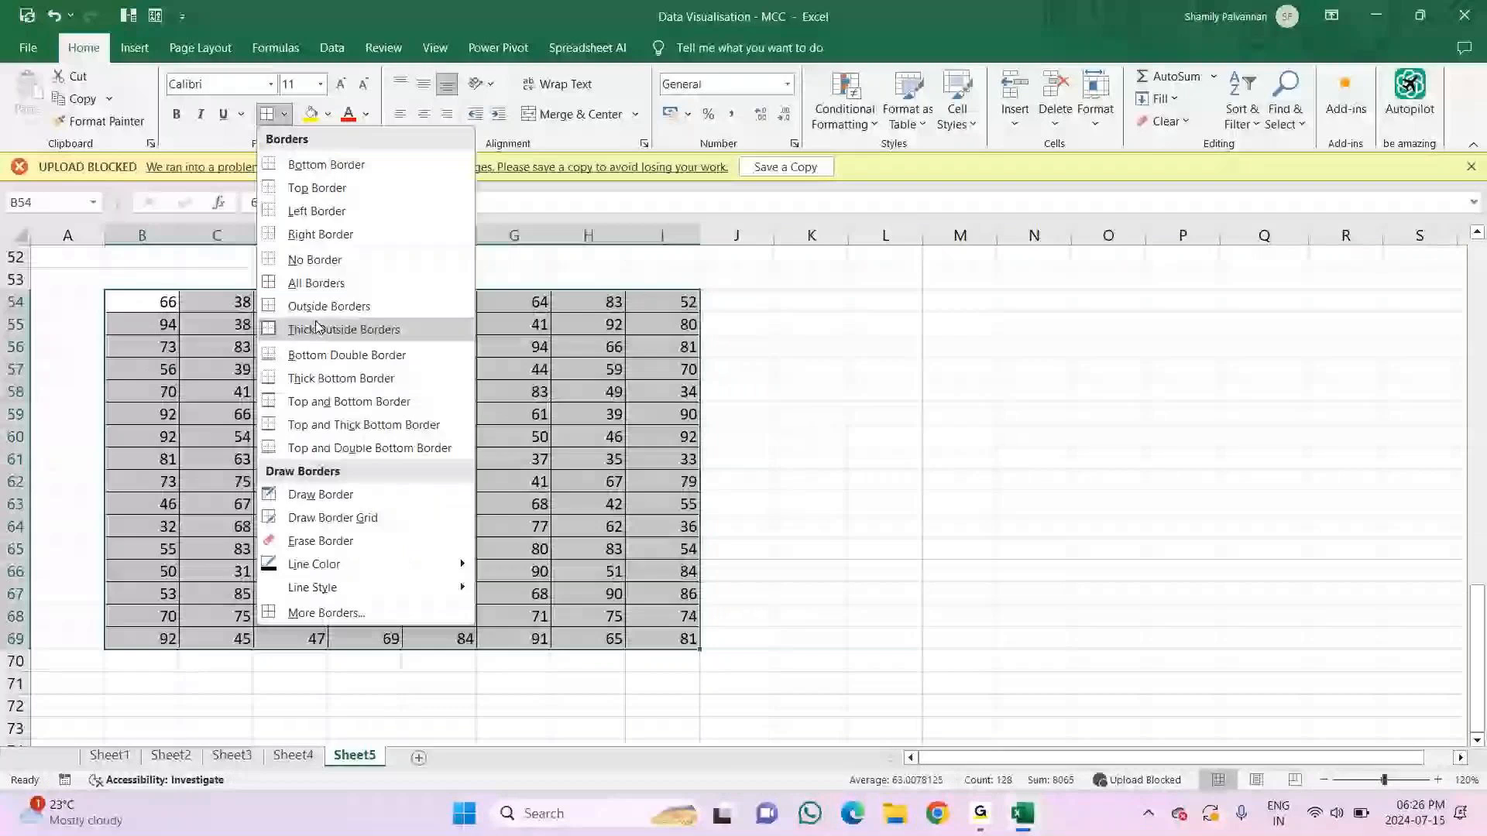
pyautogui.click(316, 328)
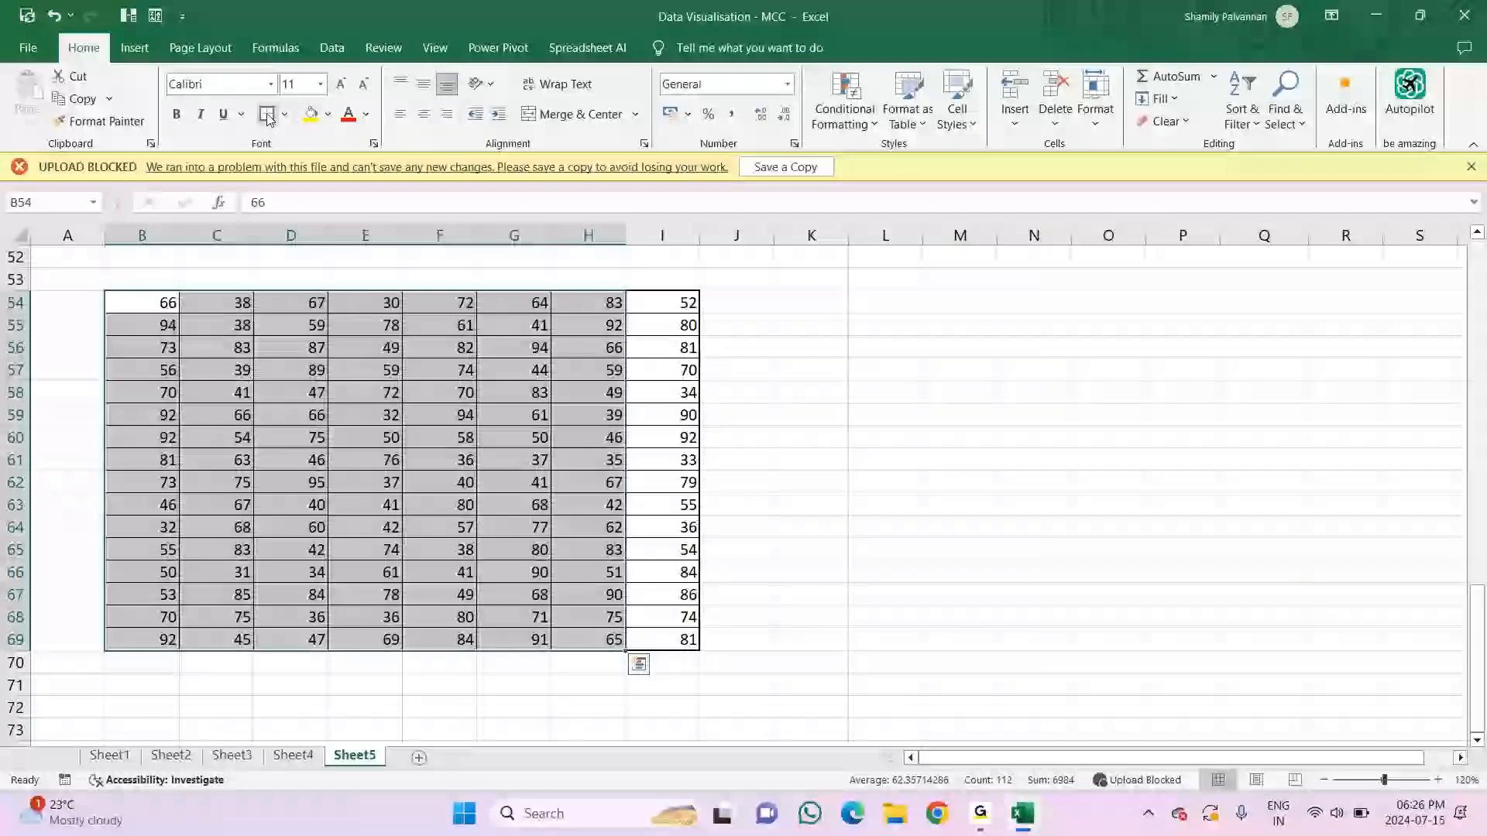
pyautogui.hotkey('shift', 'Left')
pyautogui.hotkey('shift', 'Left')
pyautogui.press('alt')
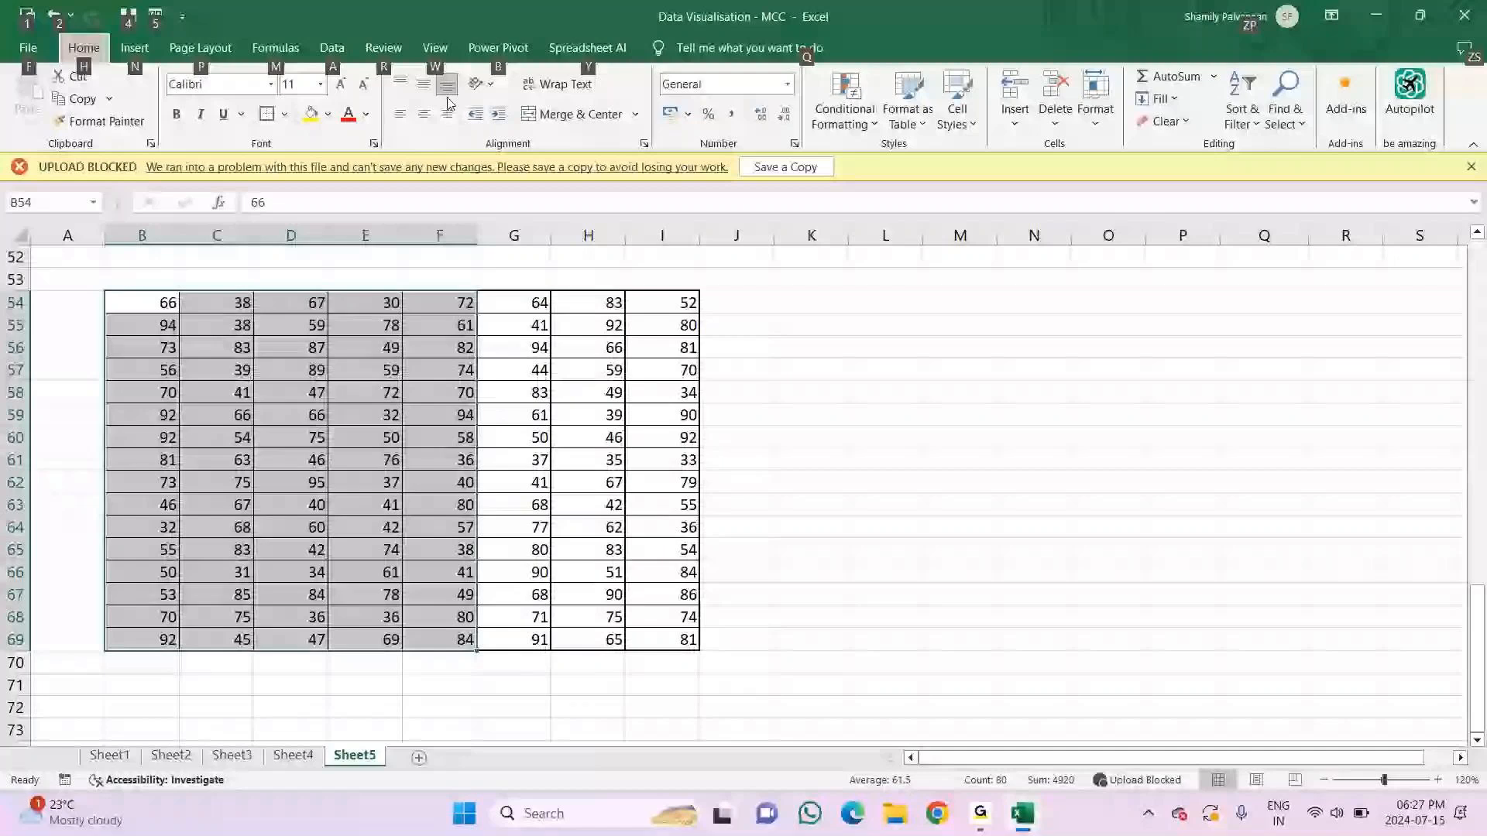
pyautogui.press('h')
pyautogui.press('b')
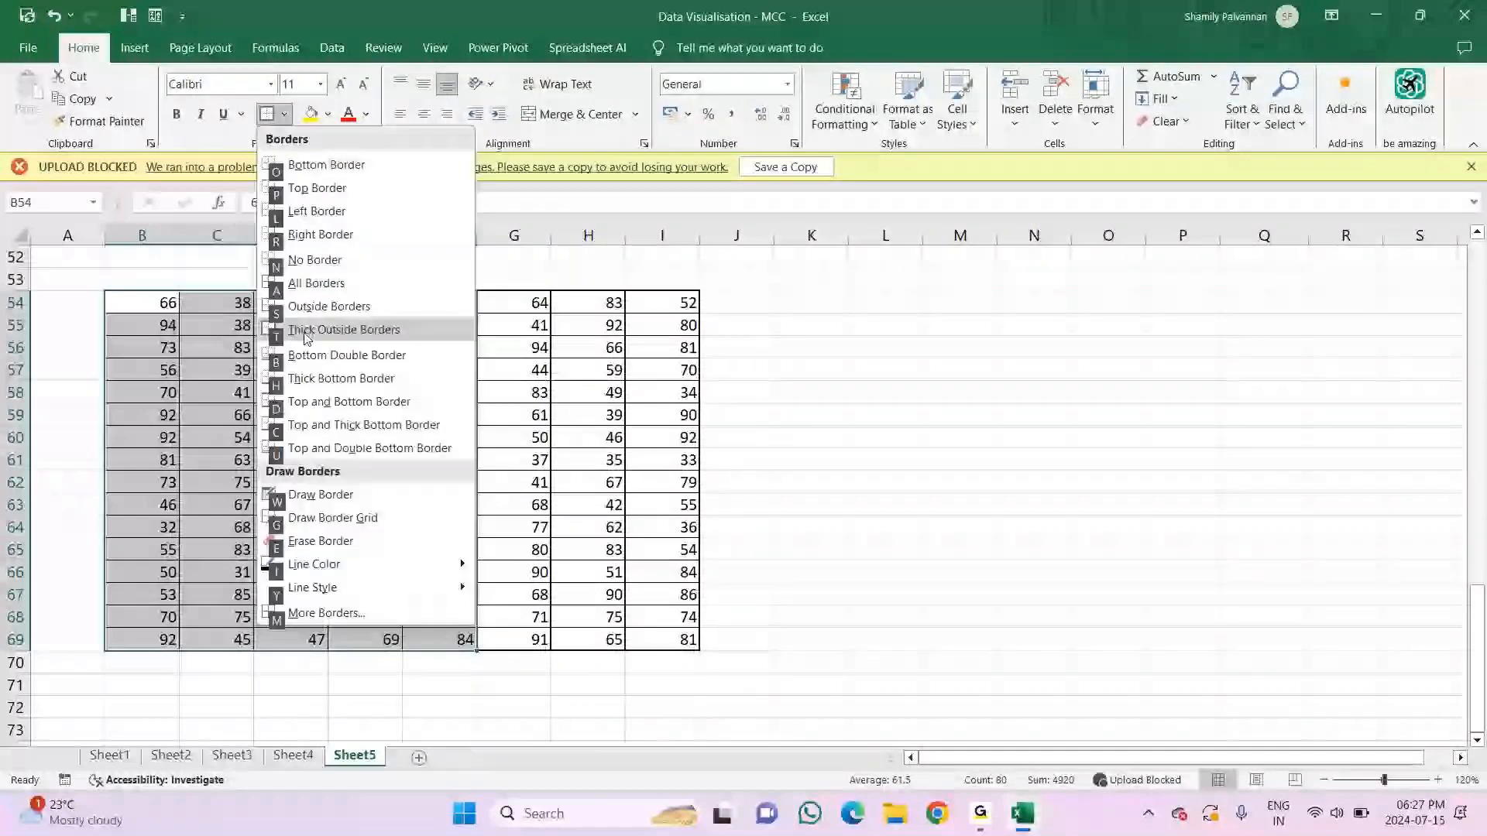
pyautogui.press('t')
pyautogui.hotkey('shift', 'Left')
pyautogui.press('alt')
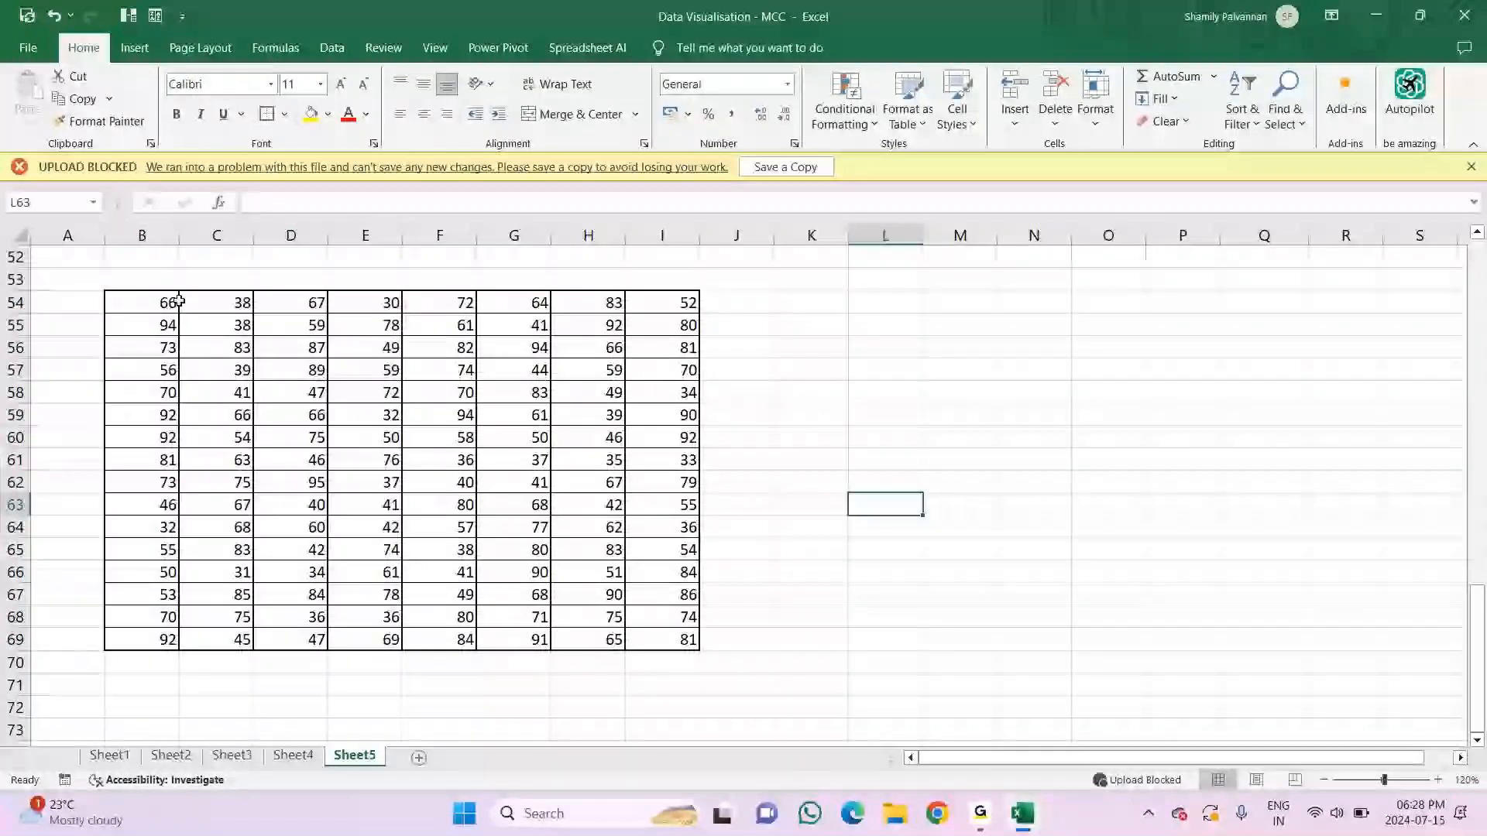
# Step: Add pink gradient-fill data bars to the values in B54:B69 with conditional formatting
pyautogui.moveTo(179, 301); pyautogui.dragTo(137, 642)
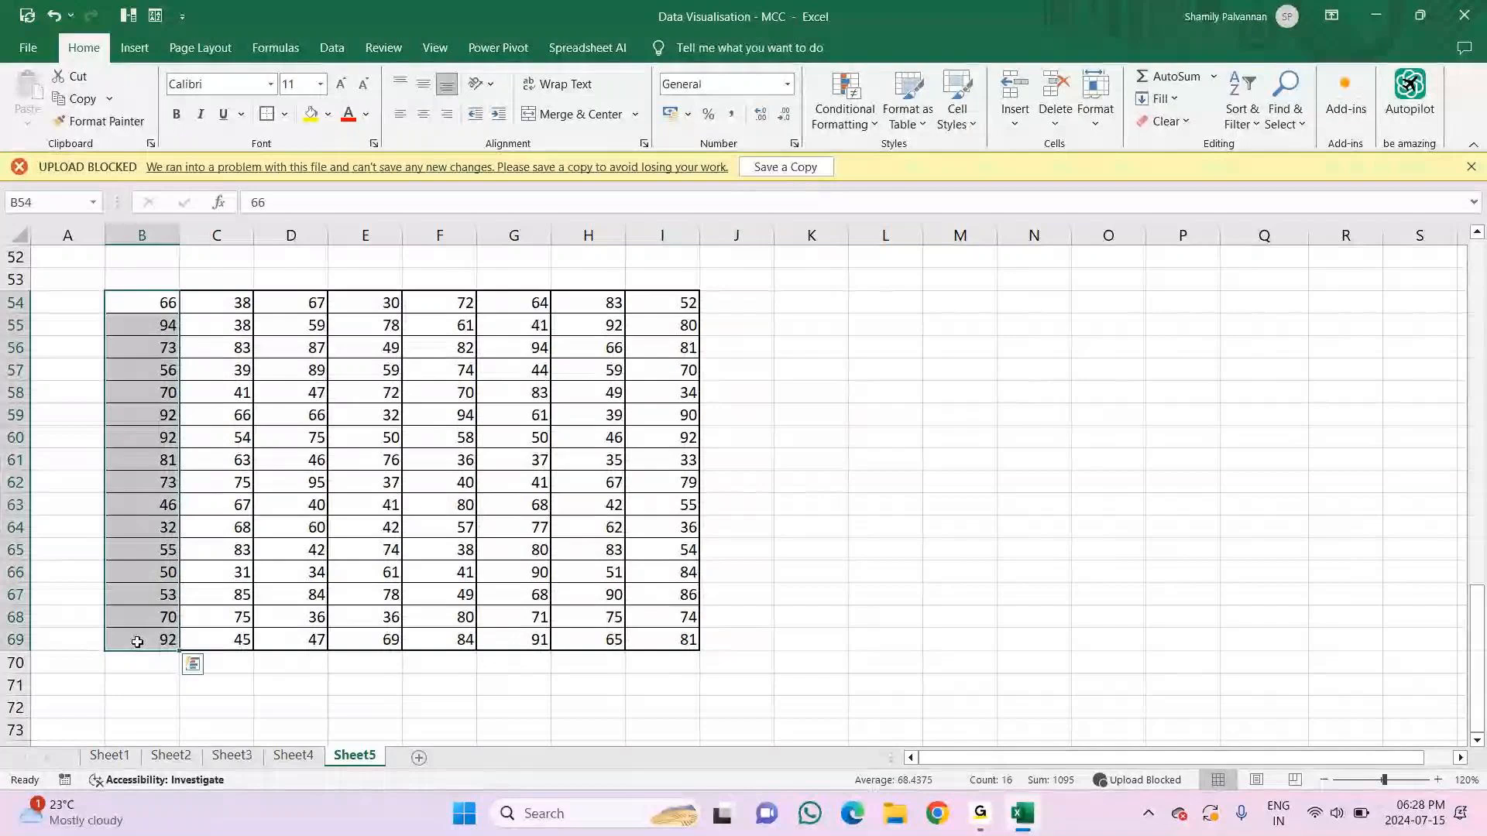
pyautogui.hotkey('alt', 'h')
pyautogui.press('l')
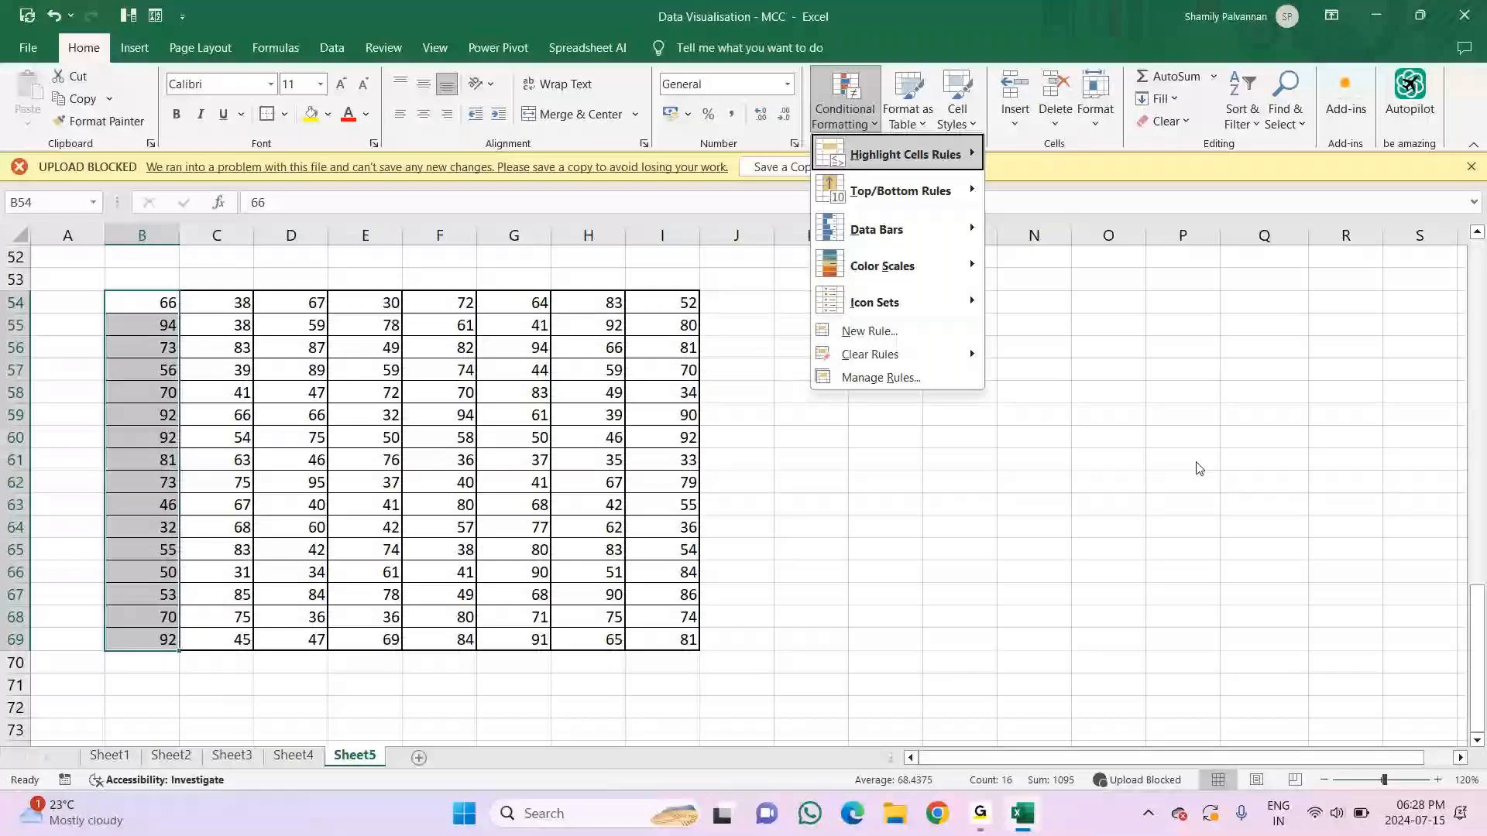
pyautogui.press('d')
pyautogui.press('Down')
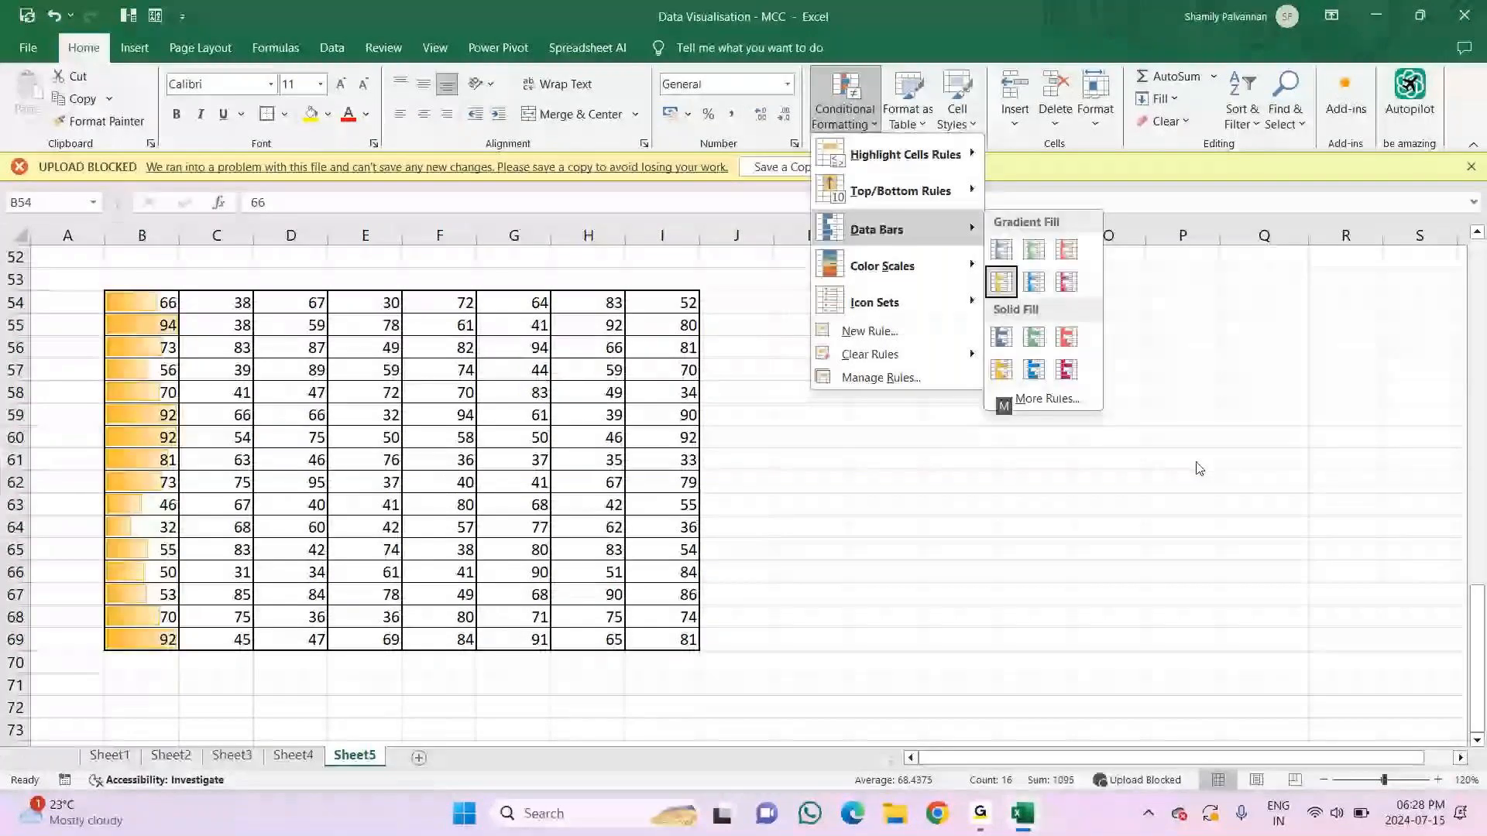
pyautogui.press('Left')
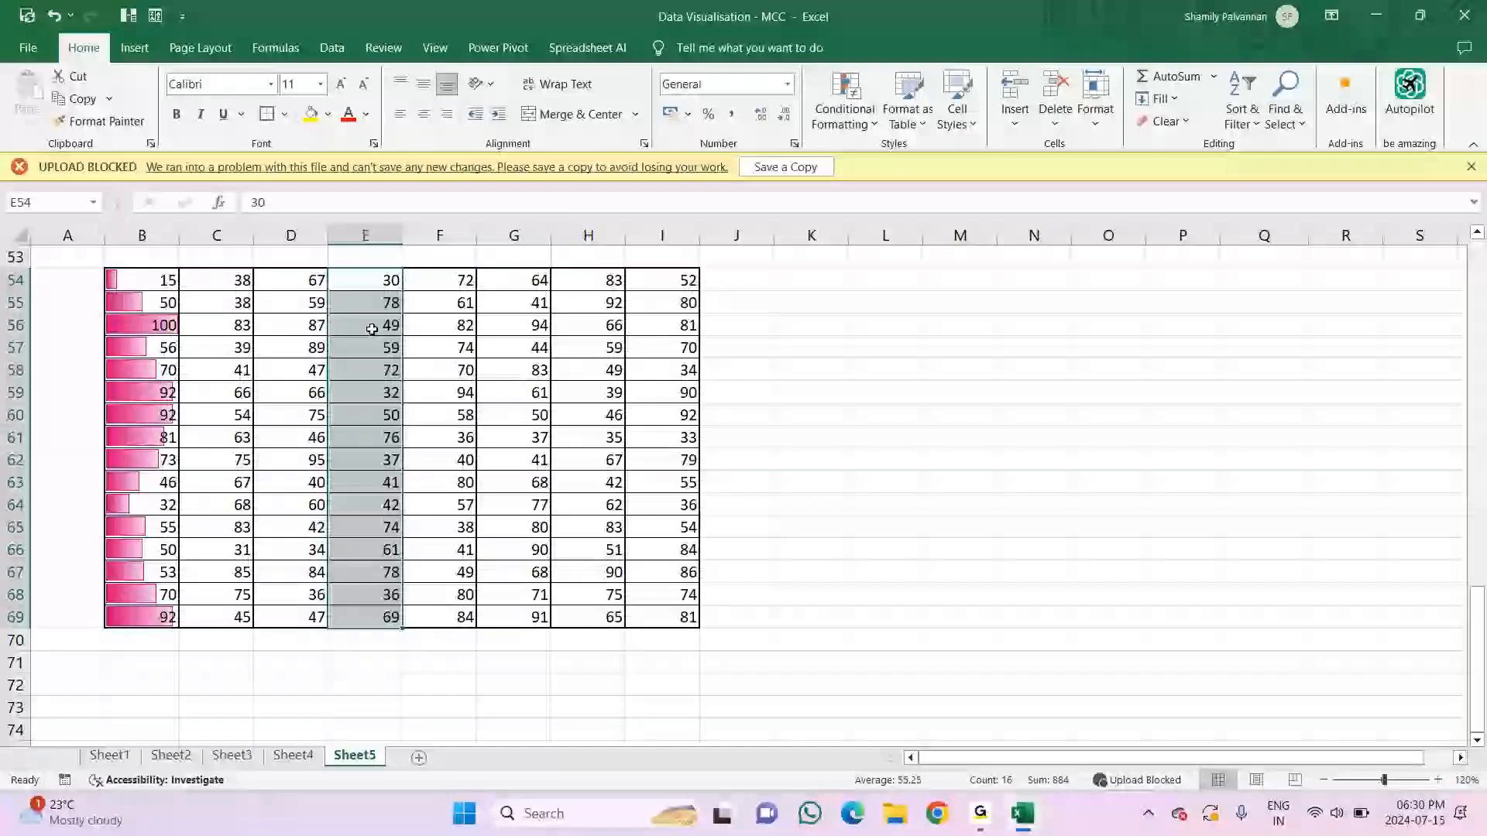
# Step: Replace the value in E56 with -49
pyautogui.click(372, 329)
pyautogui.write('-49')
pyautogui.press('Return')
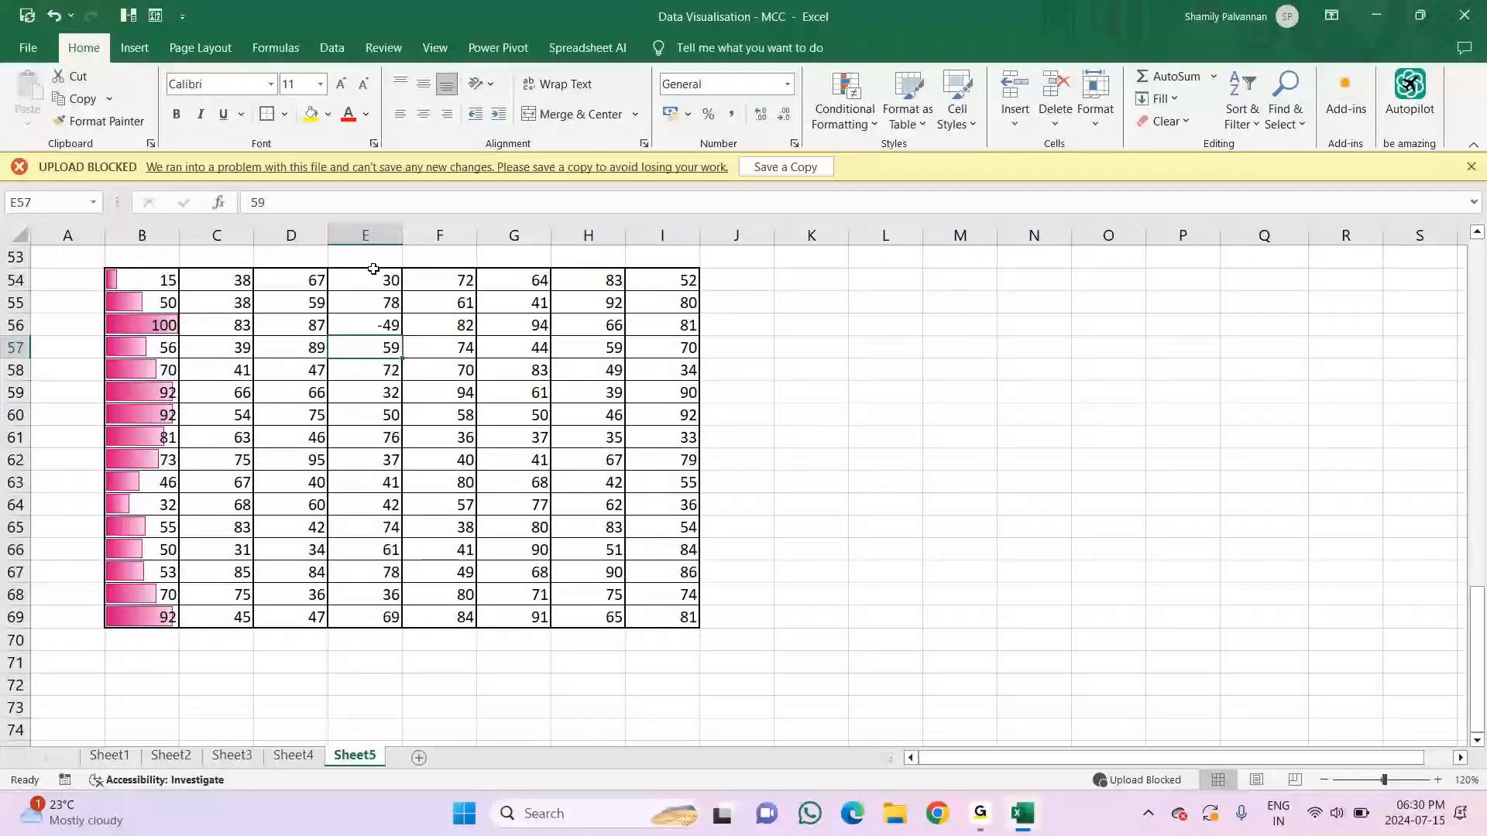
# Step: Add orange solid-fill data bars to C54:C69 and blue gradient-fill data bars to D54:D69 with conditional formatting
pyautogui.moveTo(217, 280); pyautogui.dragTo(217, 618)
pyautogui.press('alt')
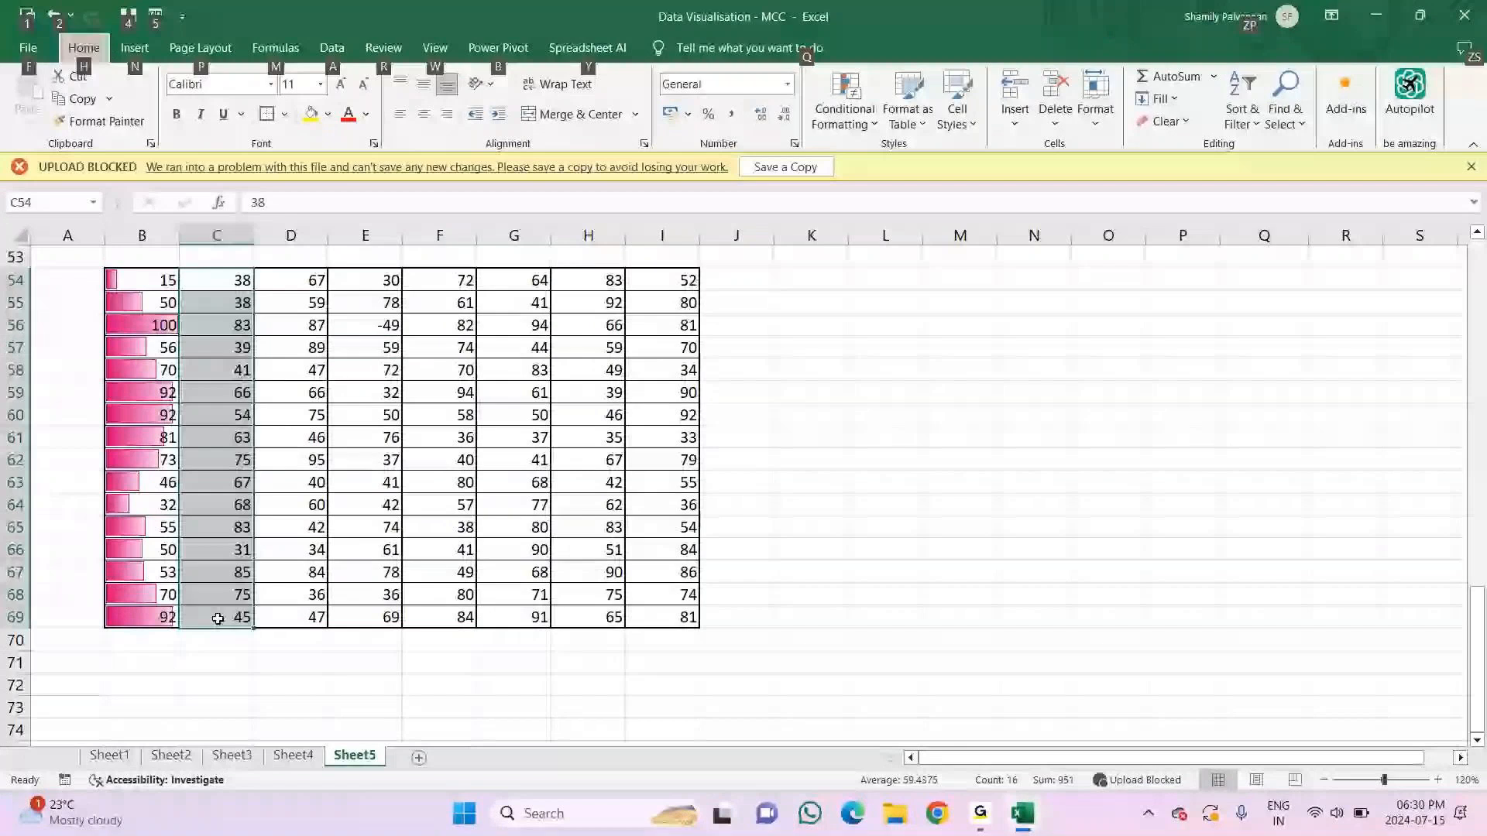
pyautogui.press('h')
pyautogui.press('l')
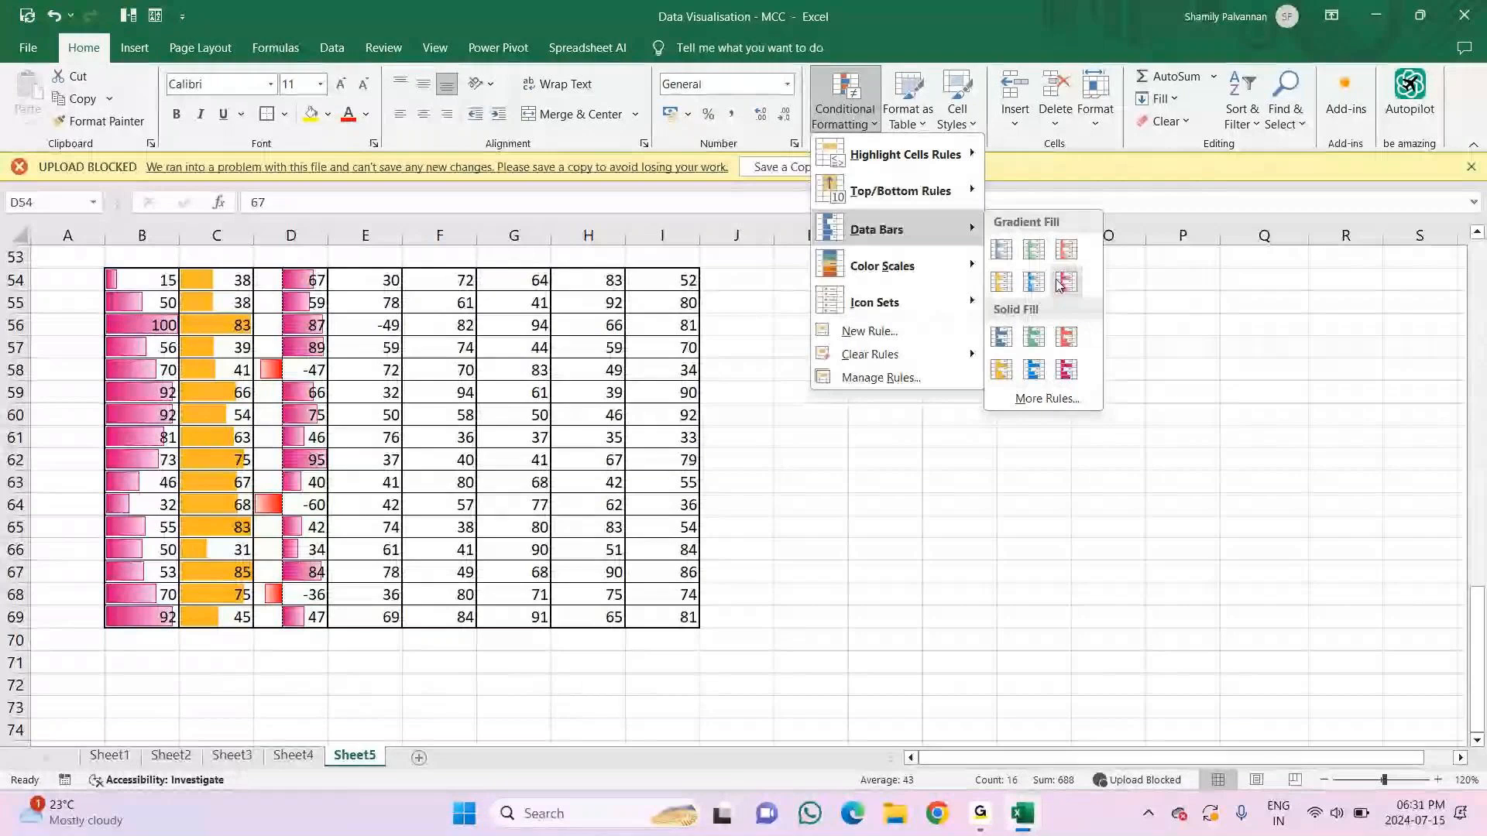
pyautogui.click(1034, 282)
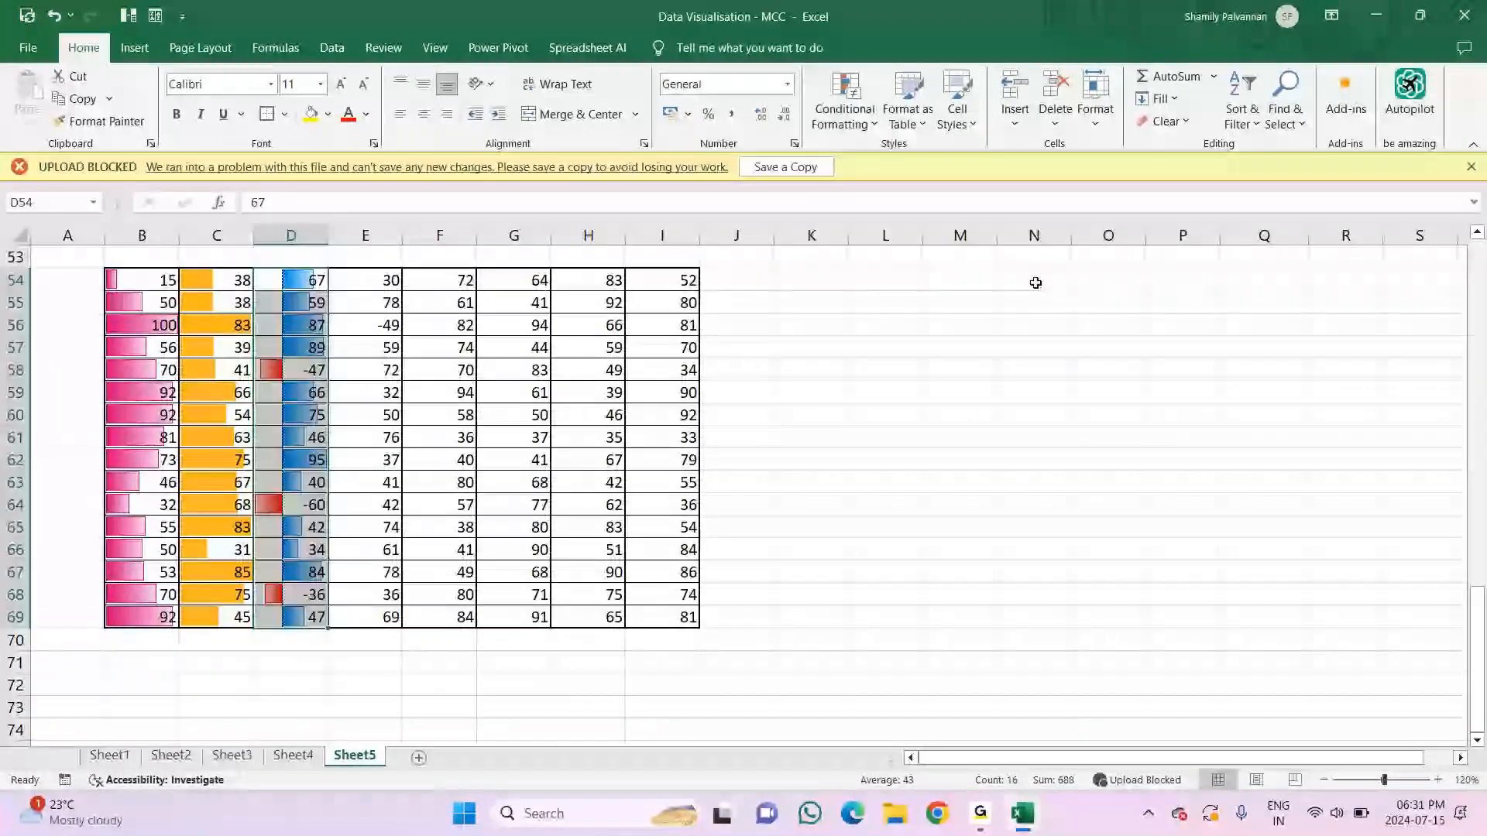
# Step: Start a custom data bar rule for D54:D69 and choose purple for the negative bars' fill and border colors
pyautogui.click(844, 116)
pyautogui.moveTo(871, 230)
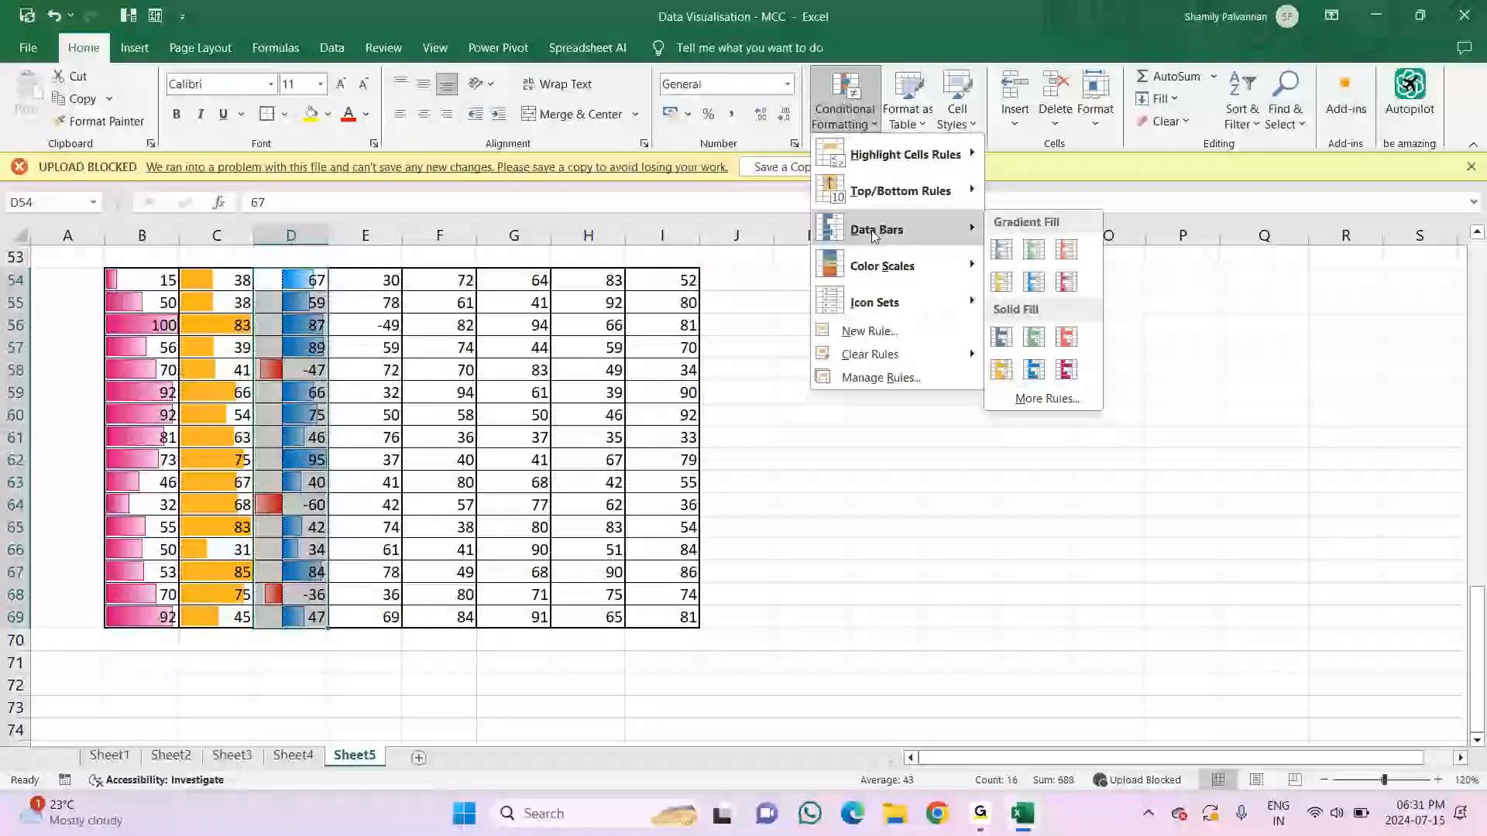
pyautogui.click(1048, 398)
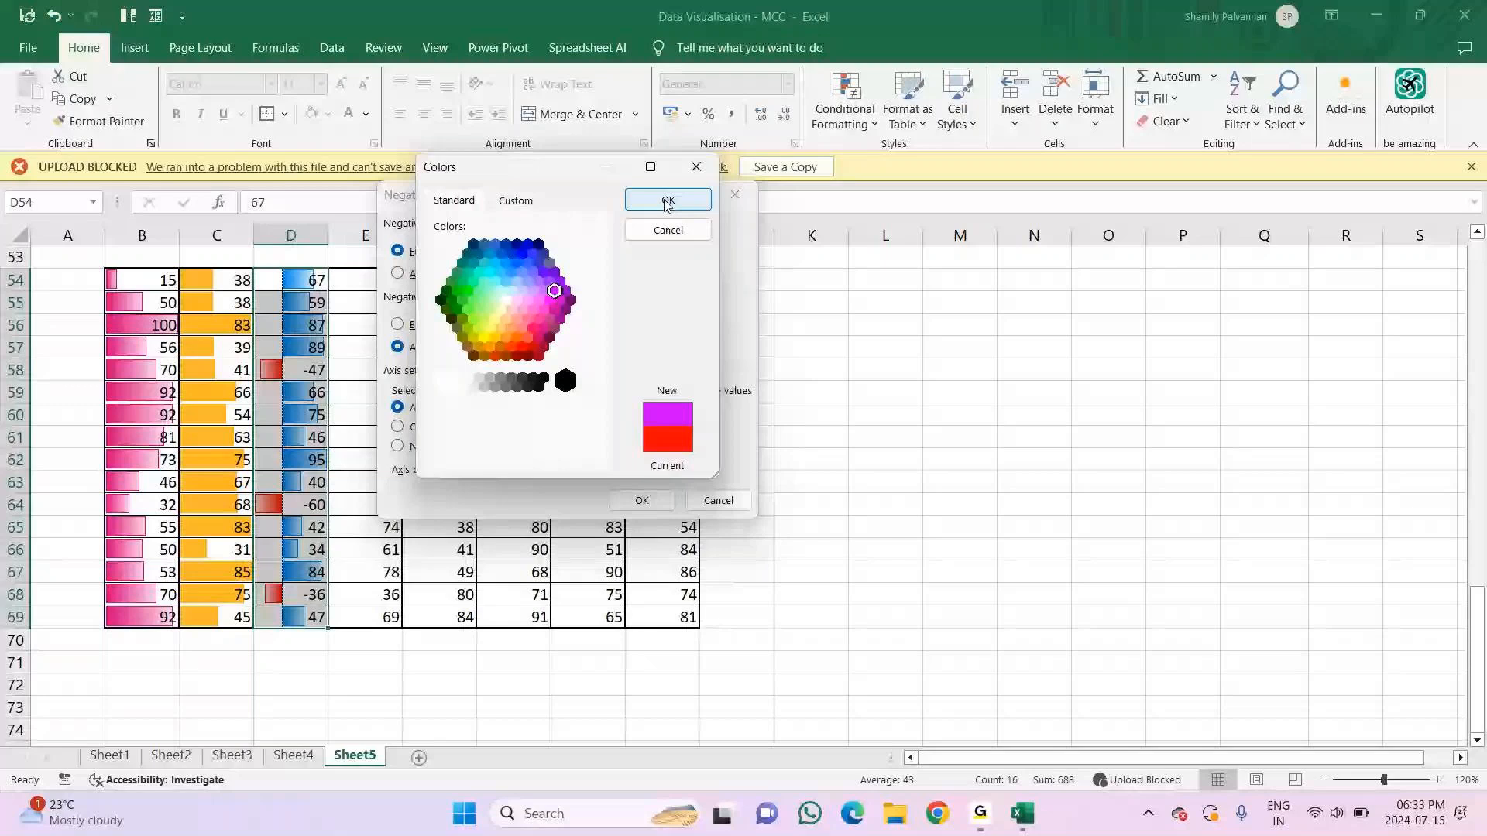
pyautogui.click(668, 201)
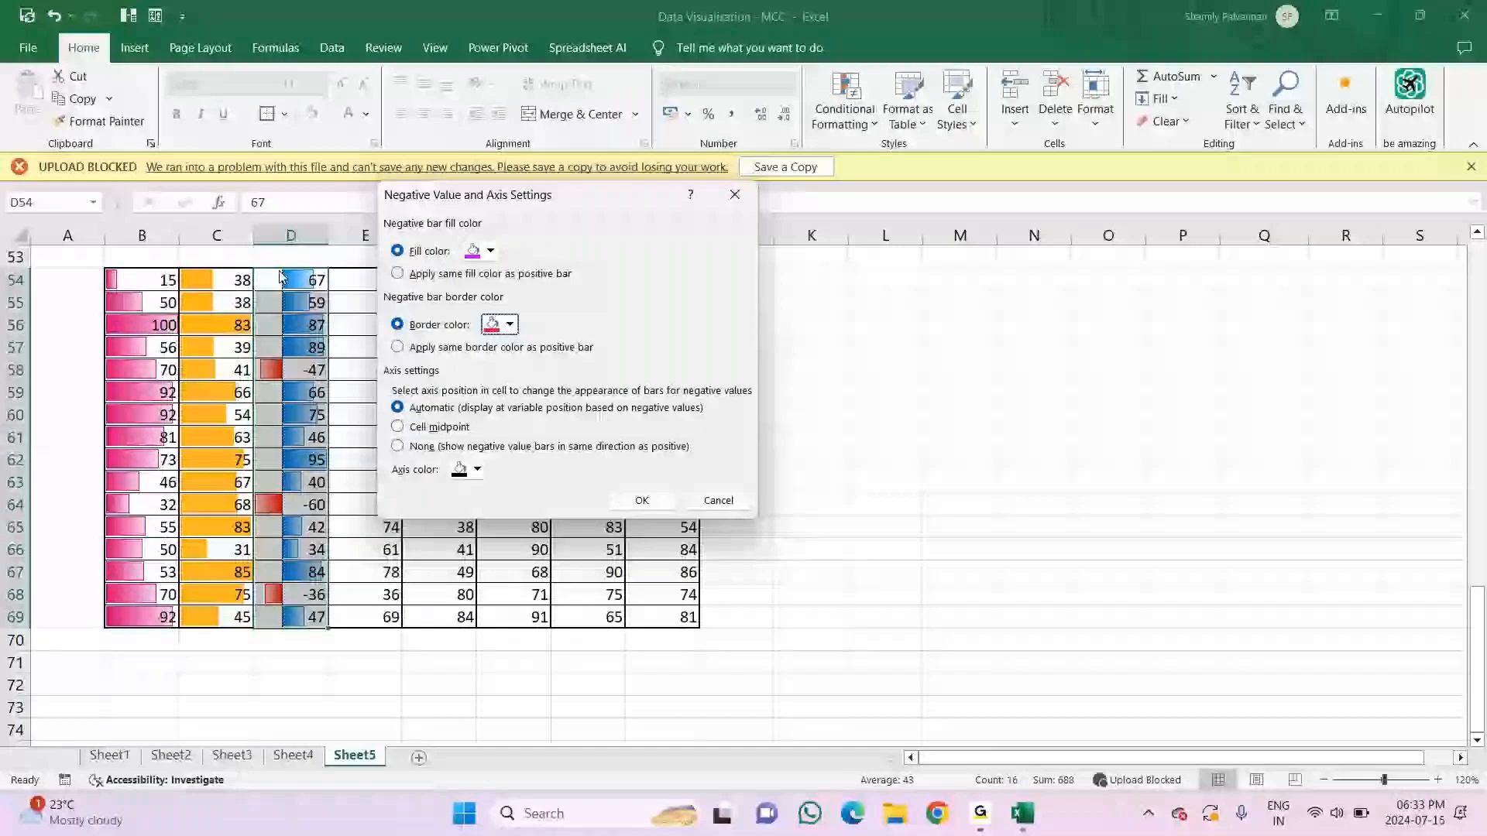
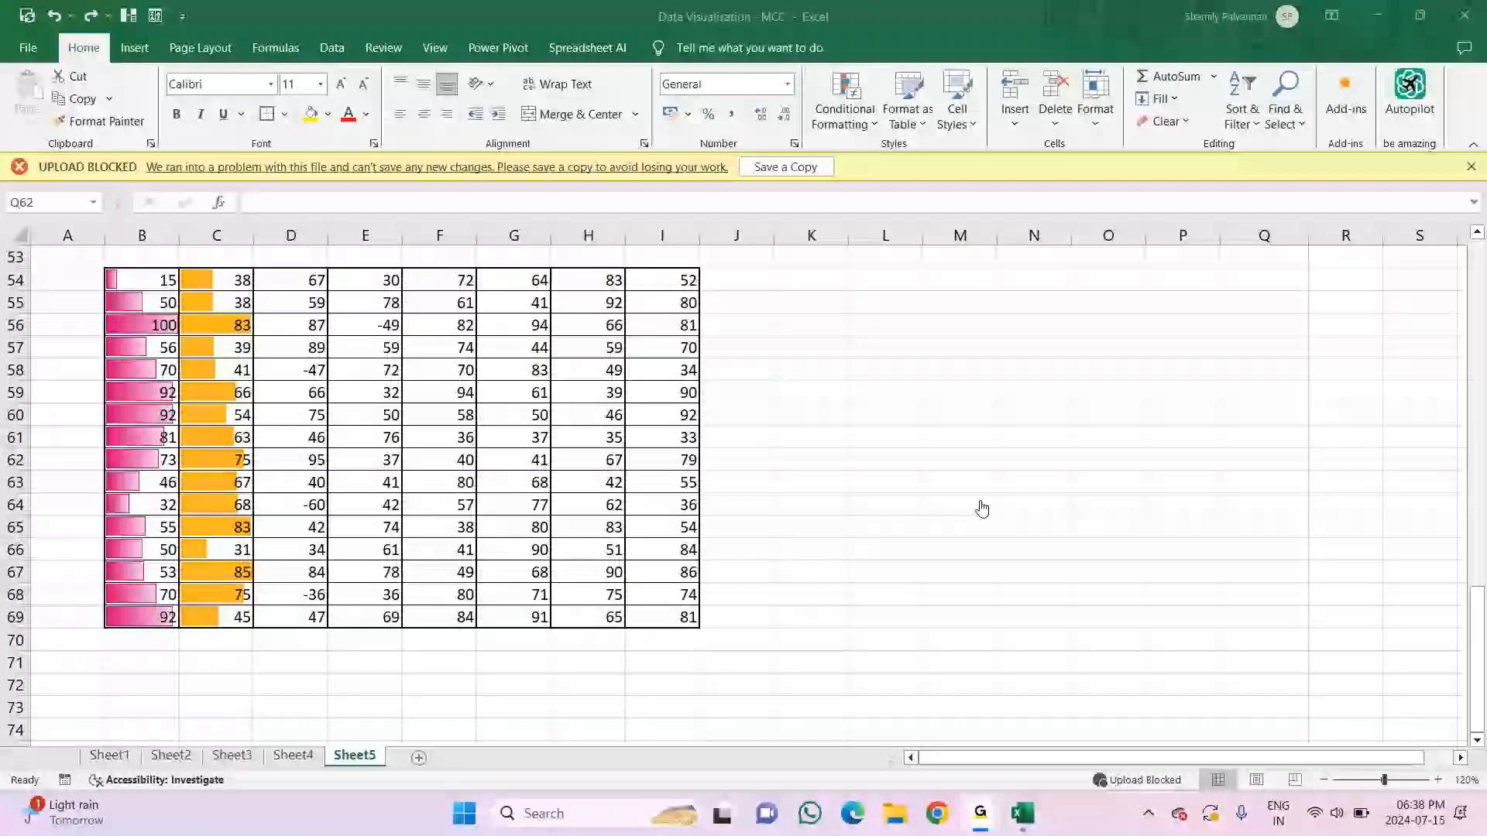
# Step: Add green solid-fill data bars to the values in D54:D69 with conditional formatting
pyautogui.click(787, 638)
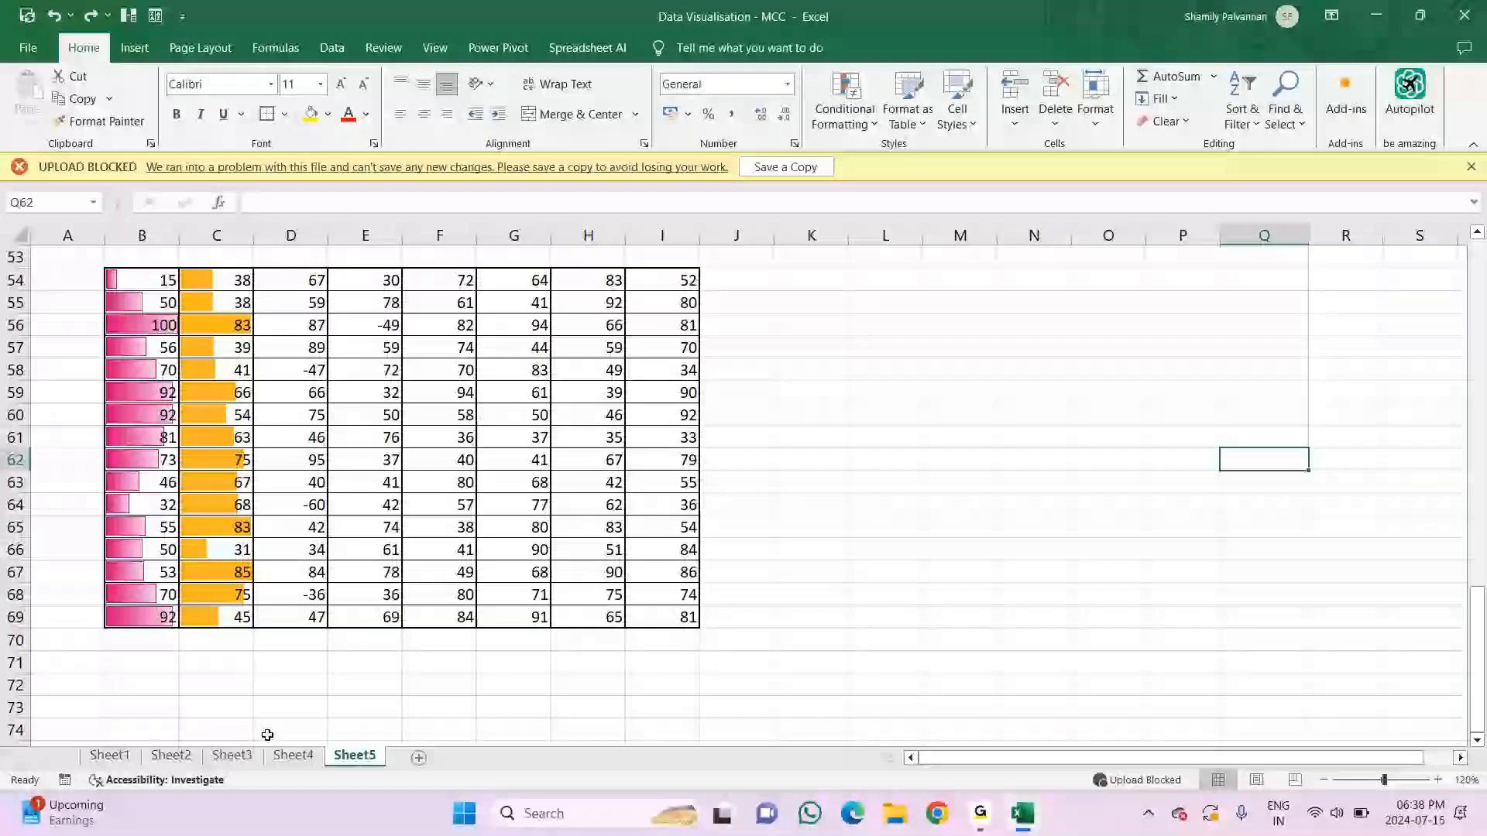
pyautogui.moveTo(290, 280); pyautogui.dragTo(290, 617)
pyautogui.click(844, 117)
pyautogui.moveTo(898, 229)
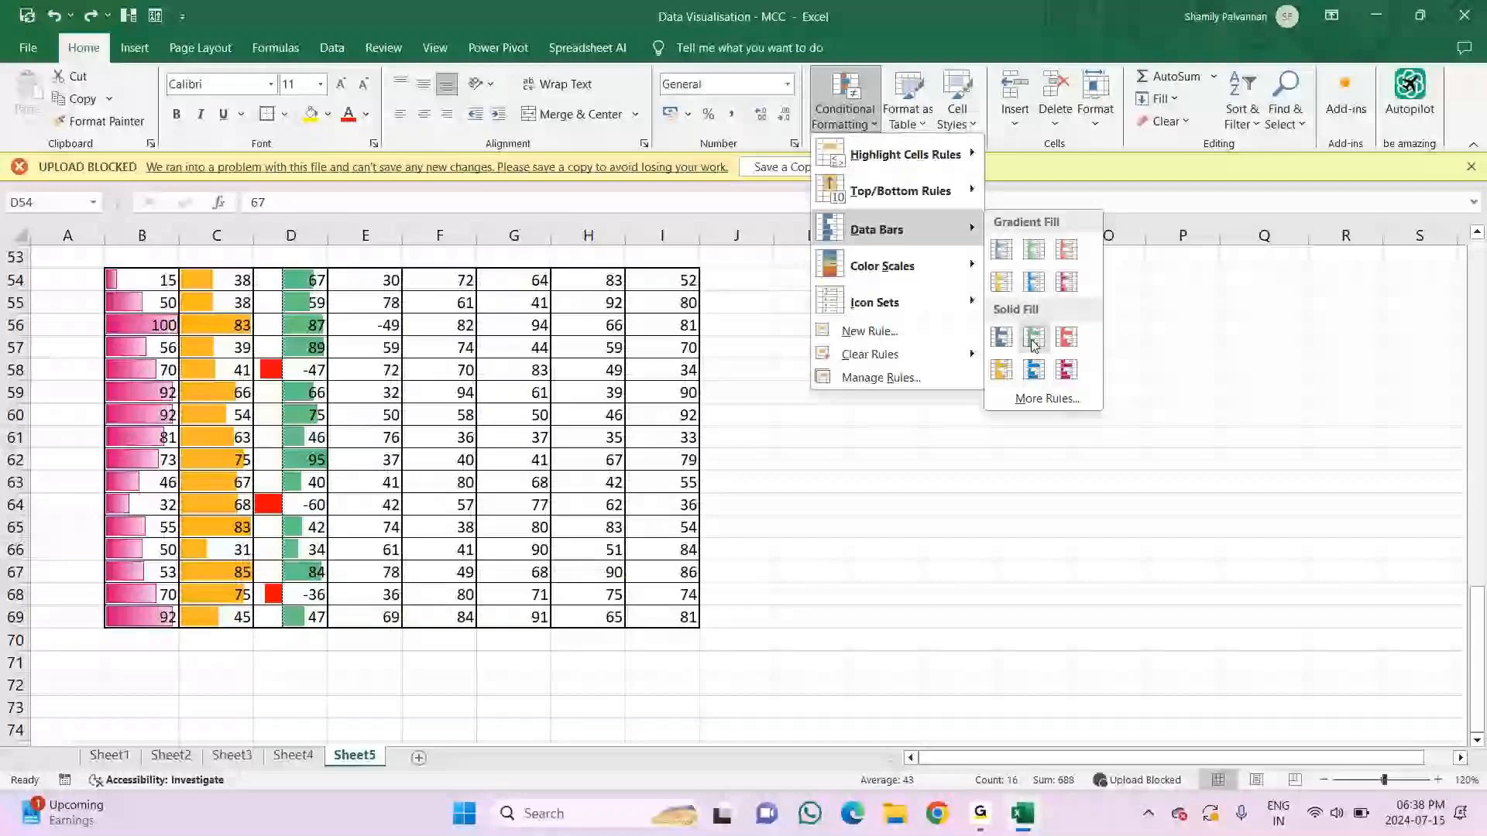
pyautogui.click(1034, 338)
pyautogui.click(960, 459)
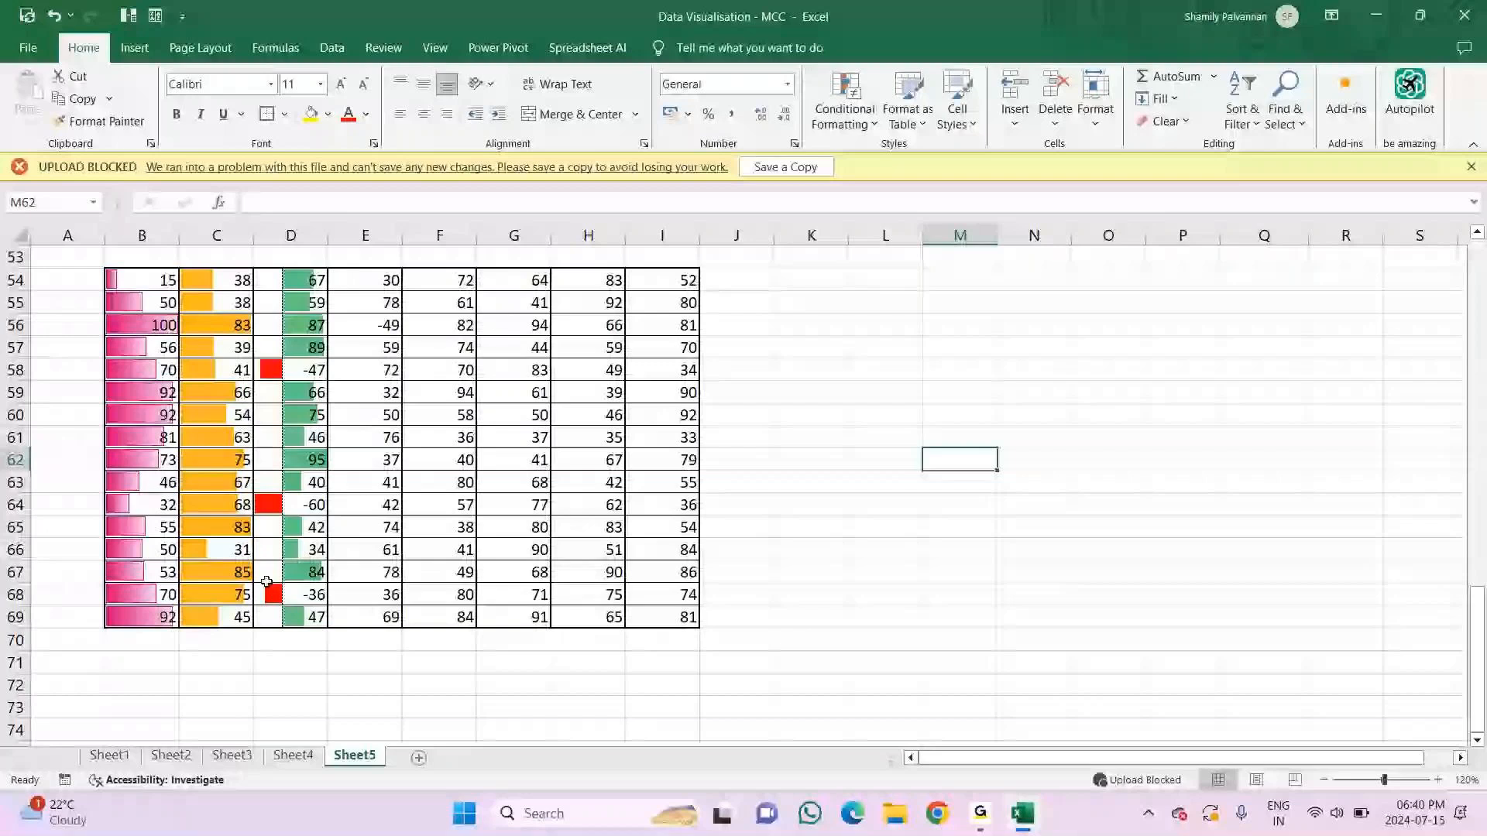
# Step: Add custom yellow-green gradient data bars with a separate negative fill color to E54:E69 and gray solid-fill, right-to-left data bars to F54:F69
pyautogui.hotkey('alt', 'Tab')
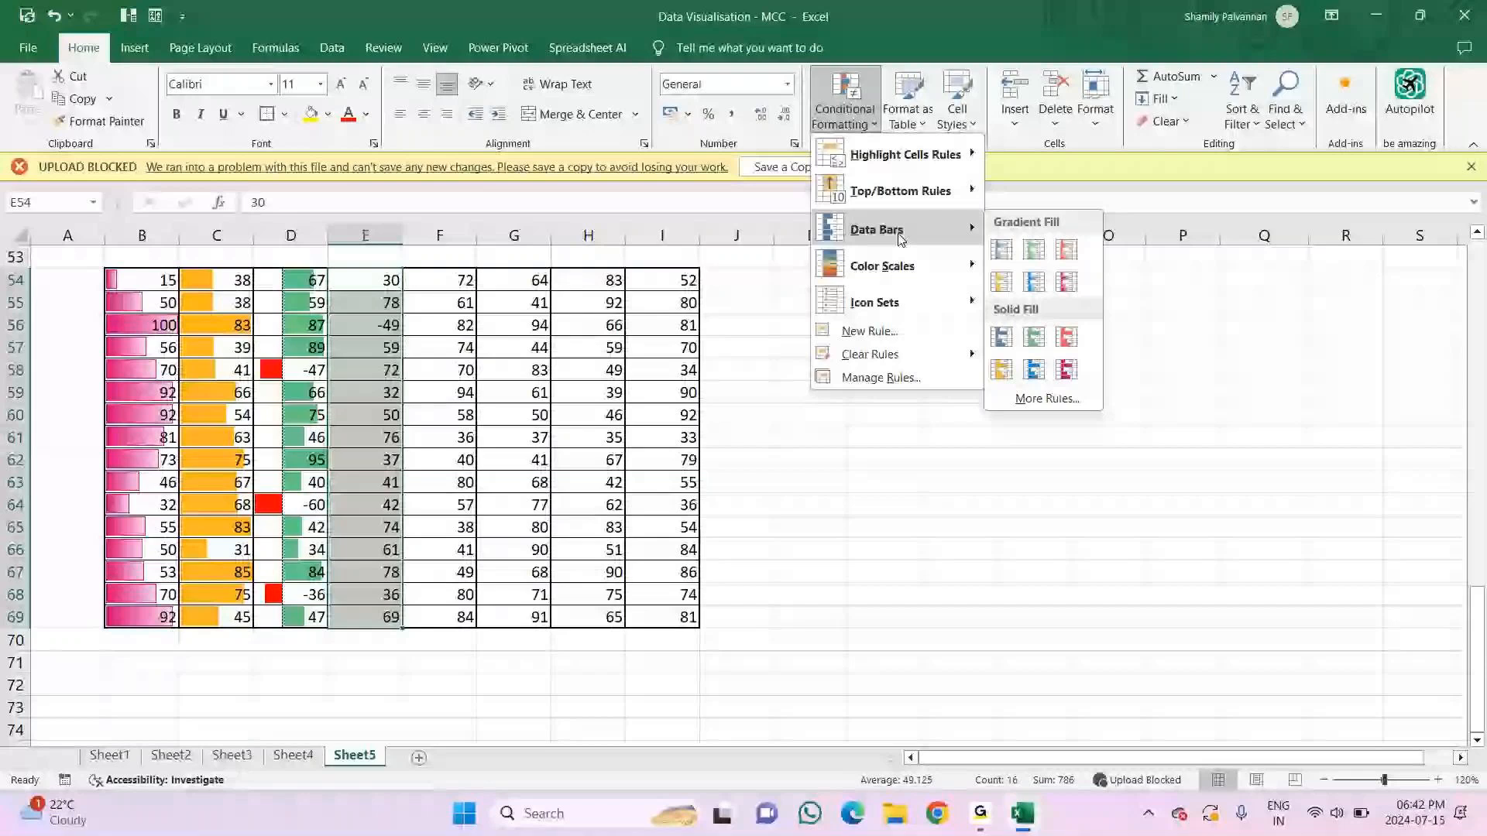
pyautogui.click(1046, 398)
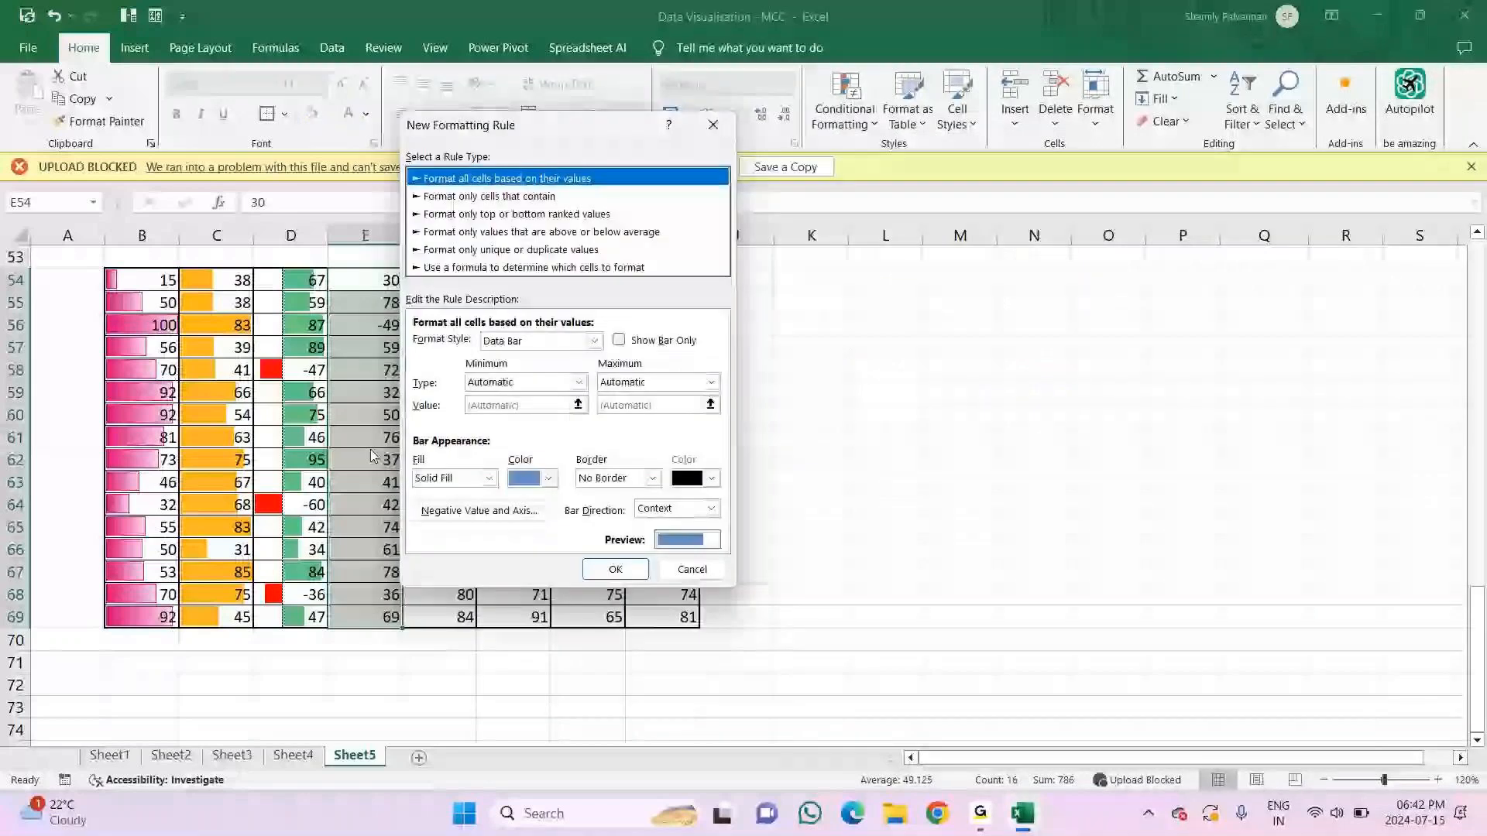
pyautogui.click(488, 478)
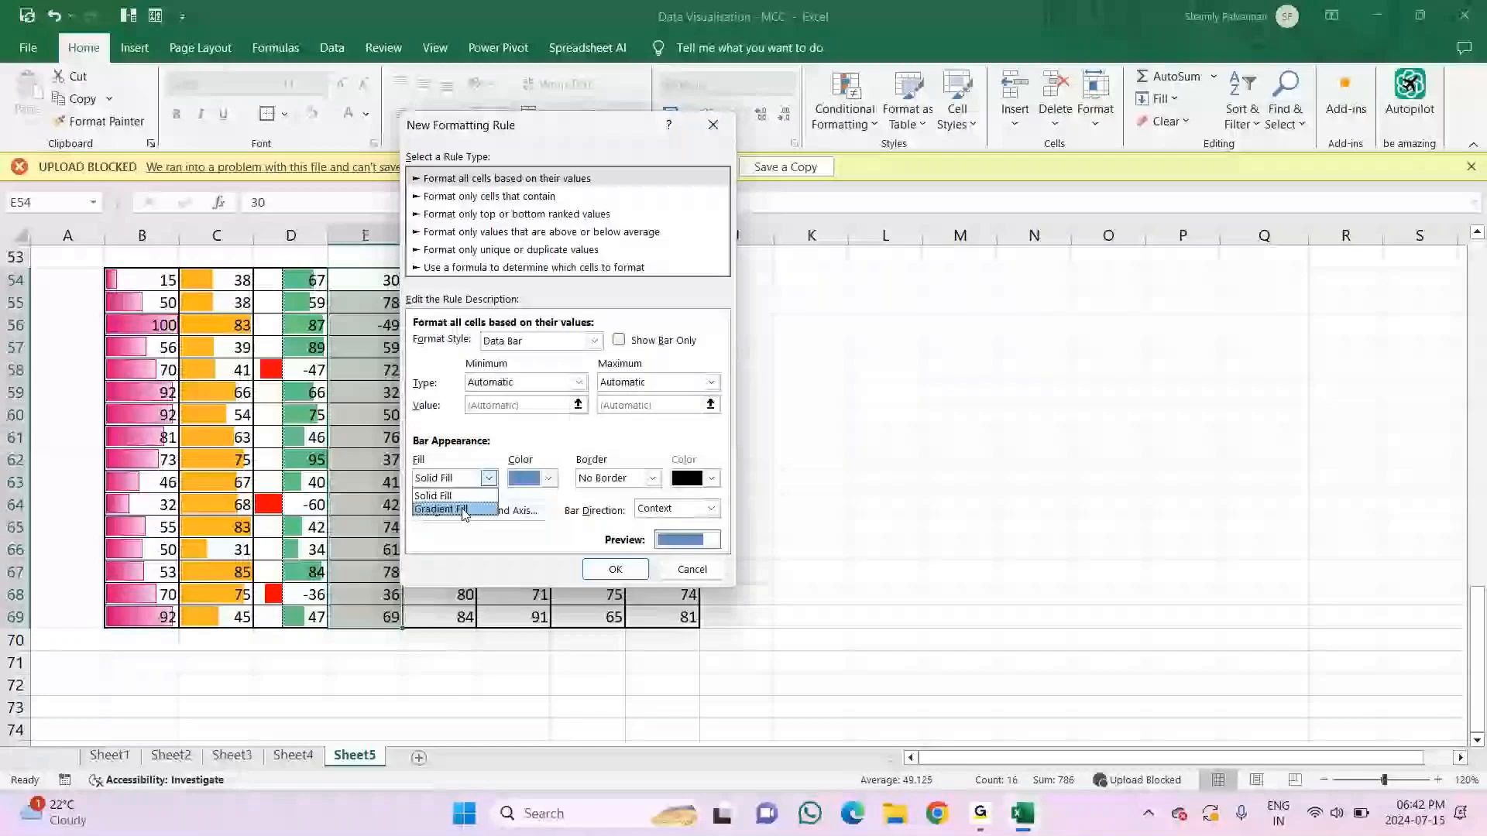
pyautogui.click(464, 510)
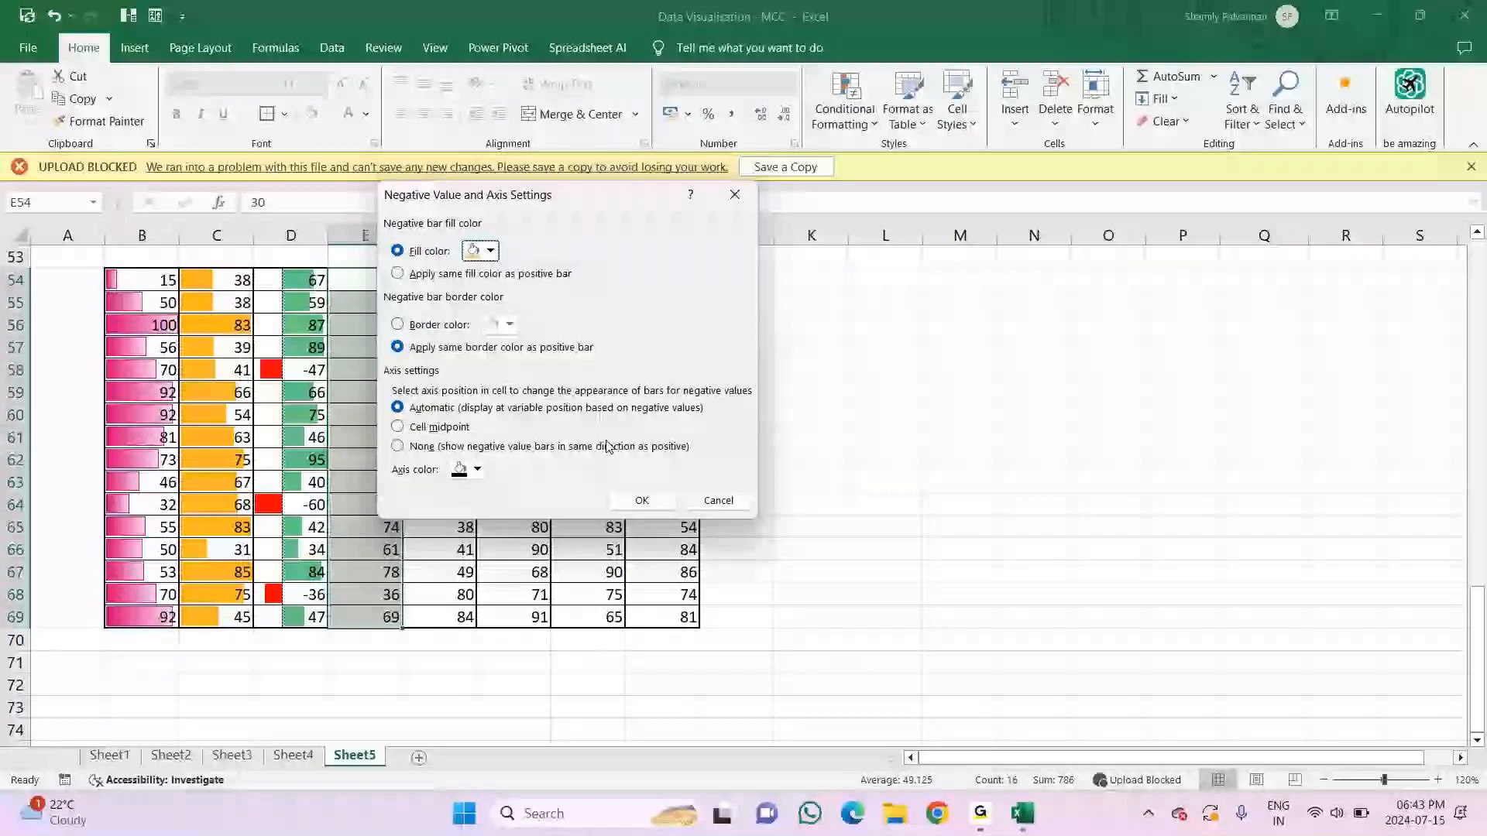
pyautogui.click(642, 500)
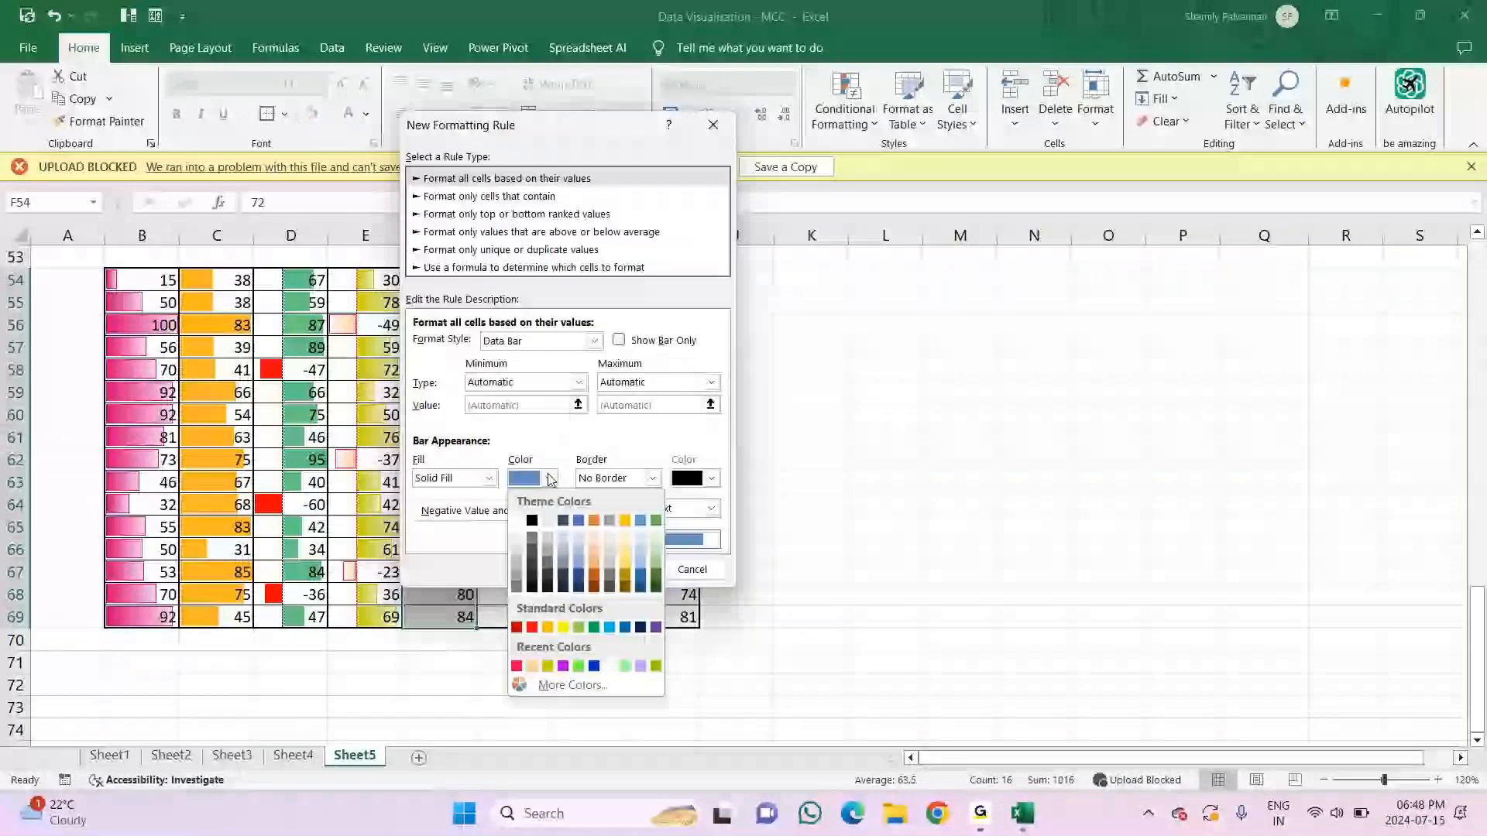
pyautogui.click(517, 580)
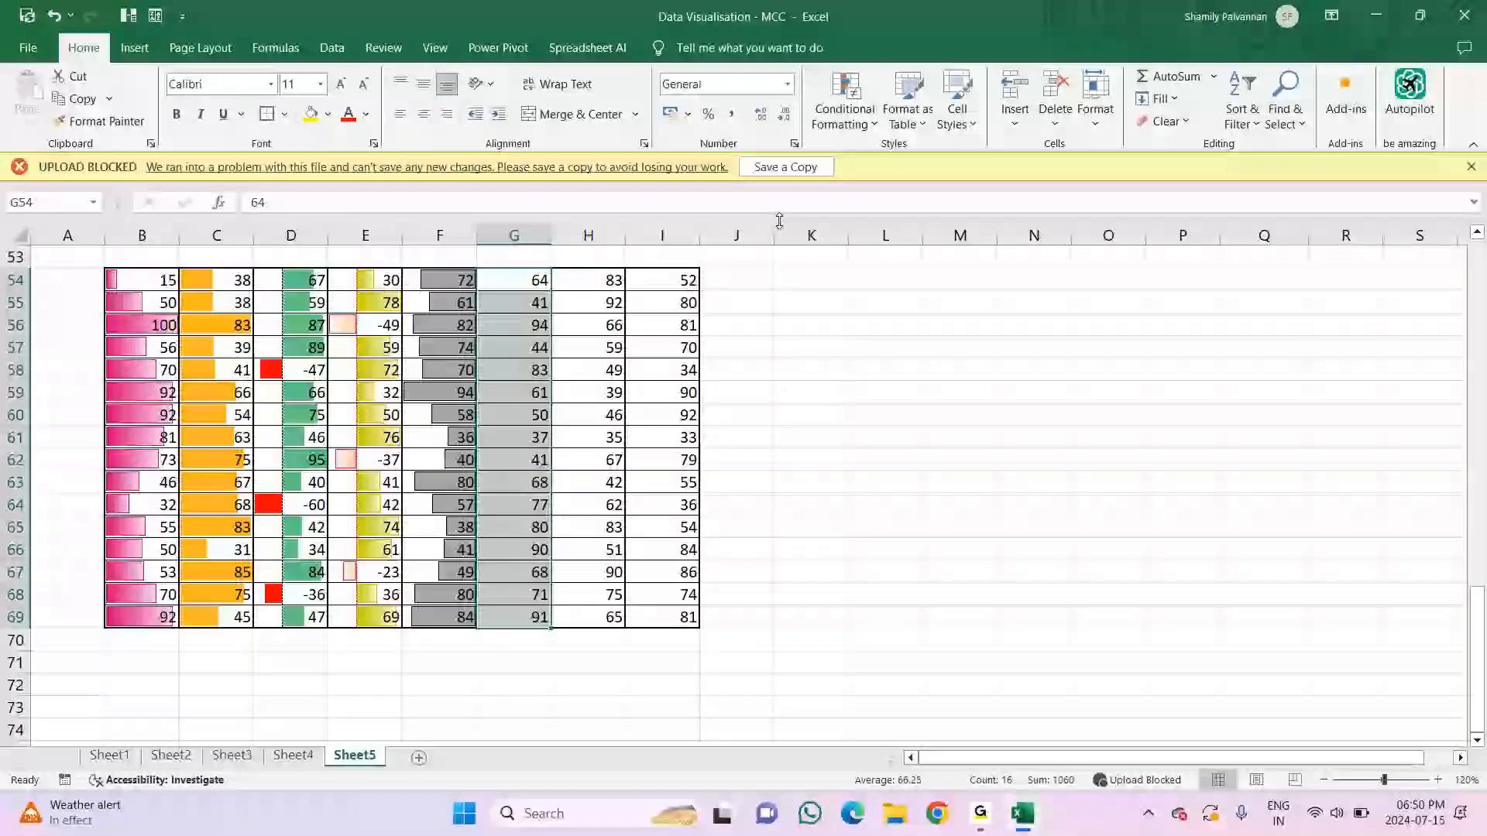
# Step: Create a custom blue solid-fill data bar rule for G54:G69 that shows only the bars without the numbers
pyautogui.click(844, 116)
pyautogui.moveTo(877, 229)
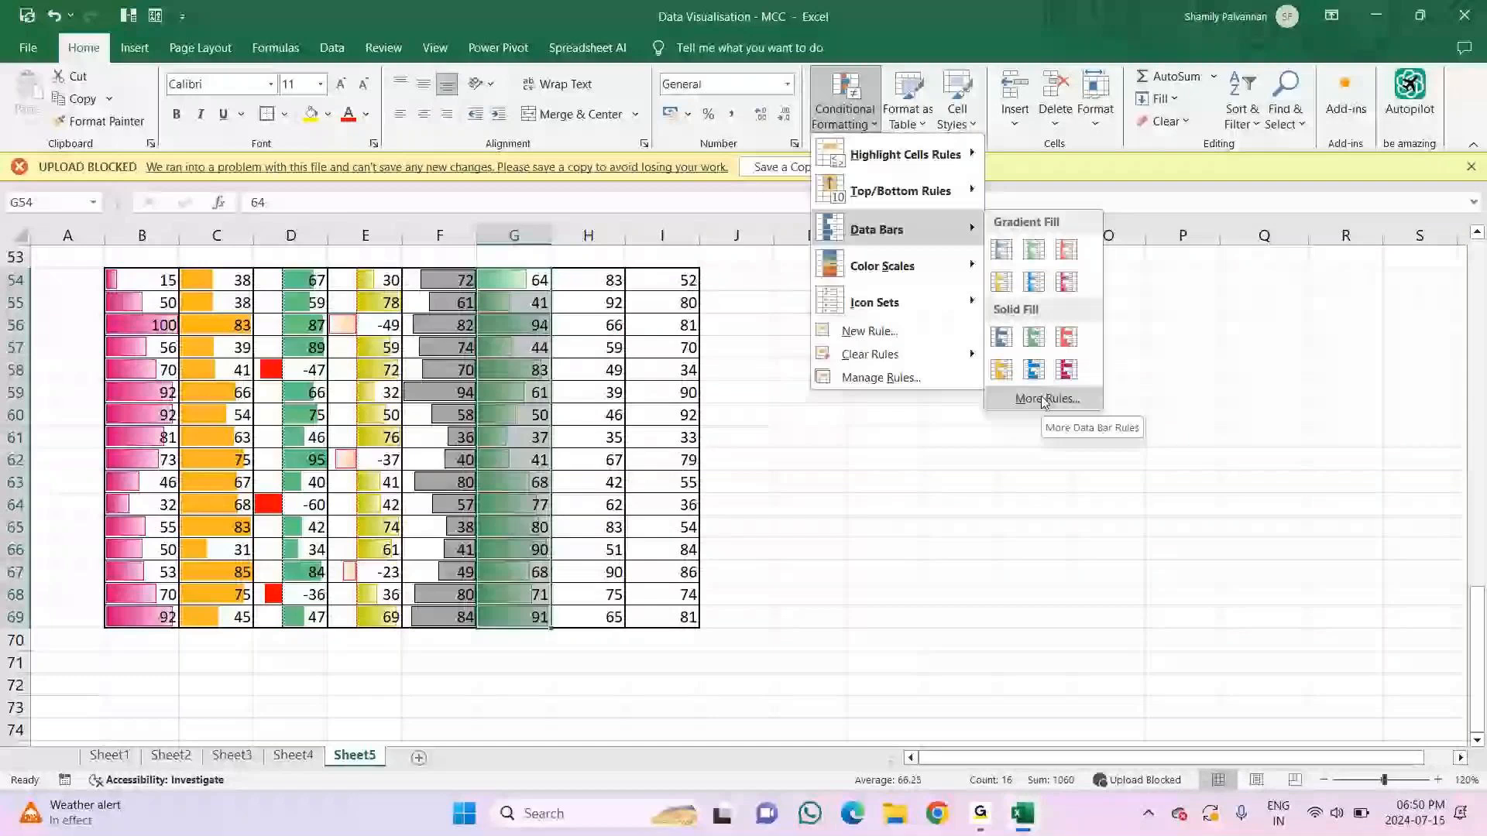
pyautogui.click(1045, 399)
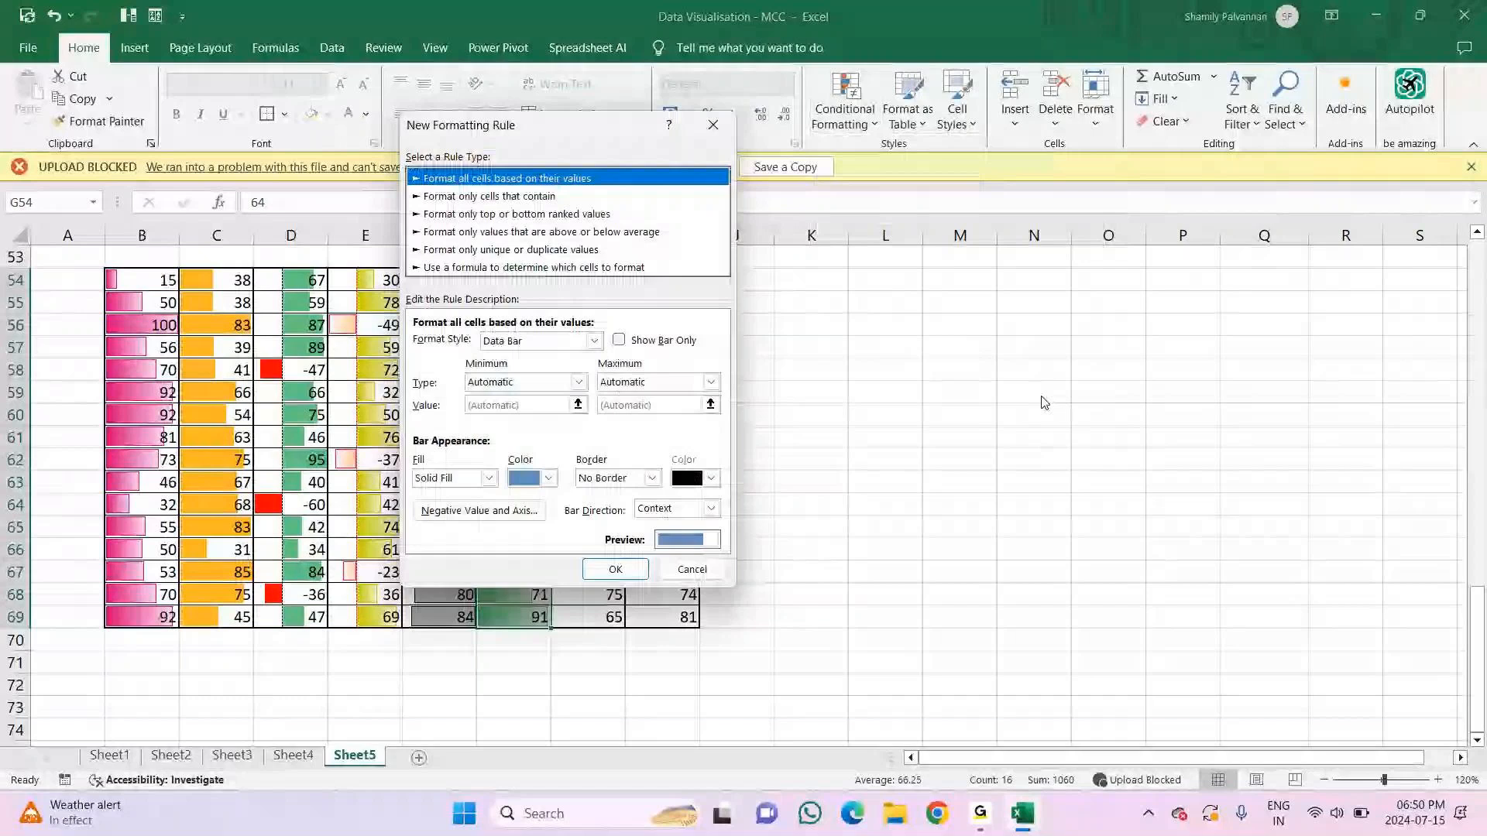
pyautogui.press('Return')
# Step: Inspect the underlying values of the bar-only cells G63, G56 and G66
pyautogui.doubleClick(528, 482)
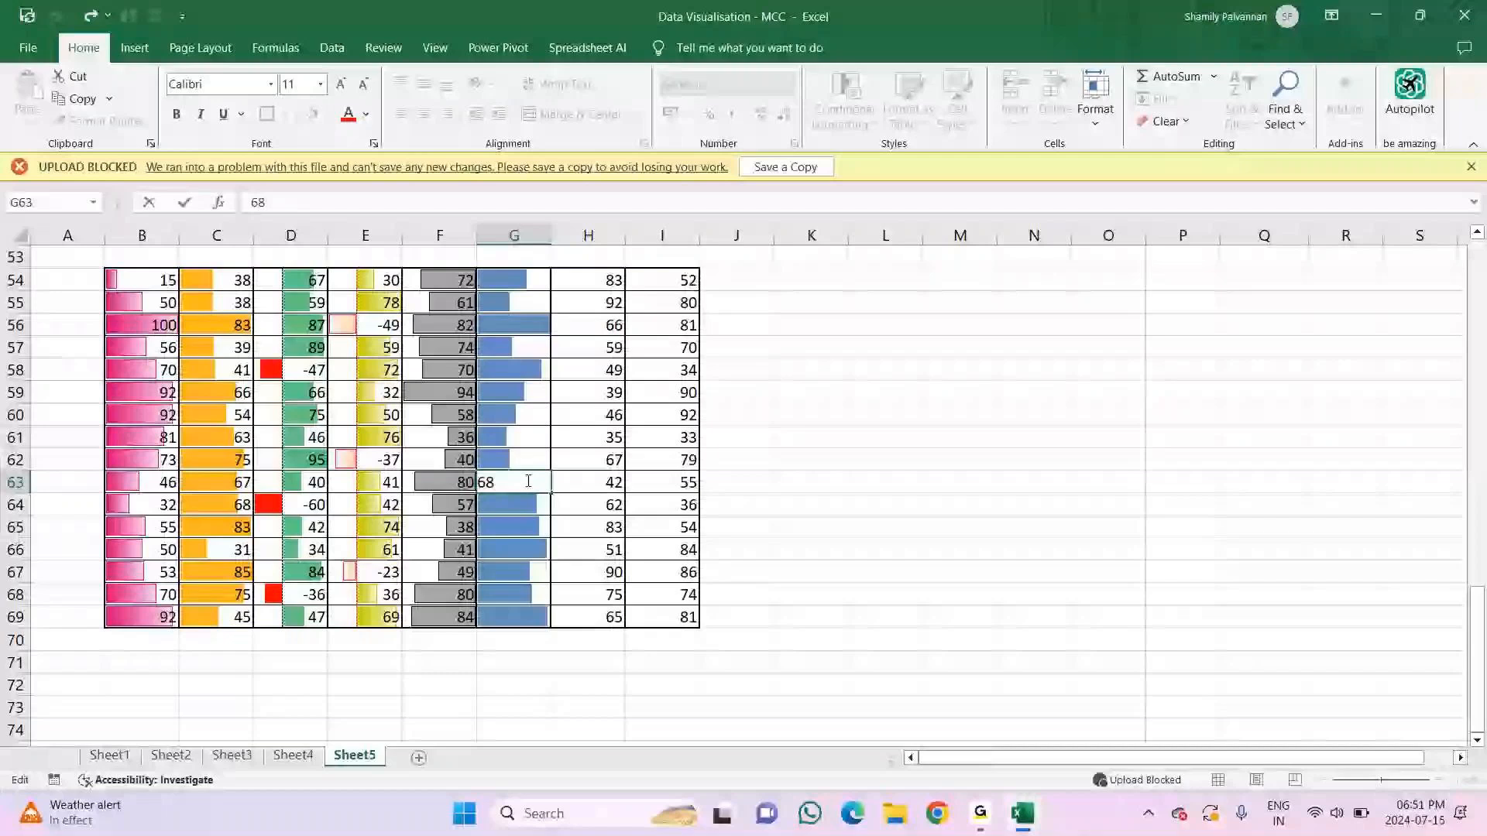
pyautogui.press('Return')
pyautogui.press('Return')
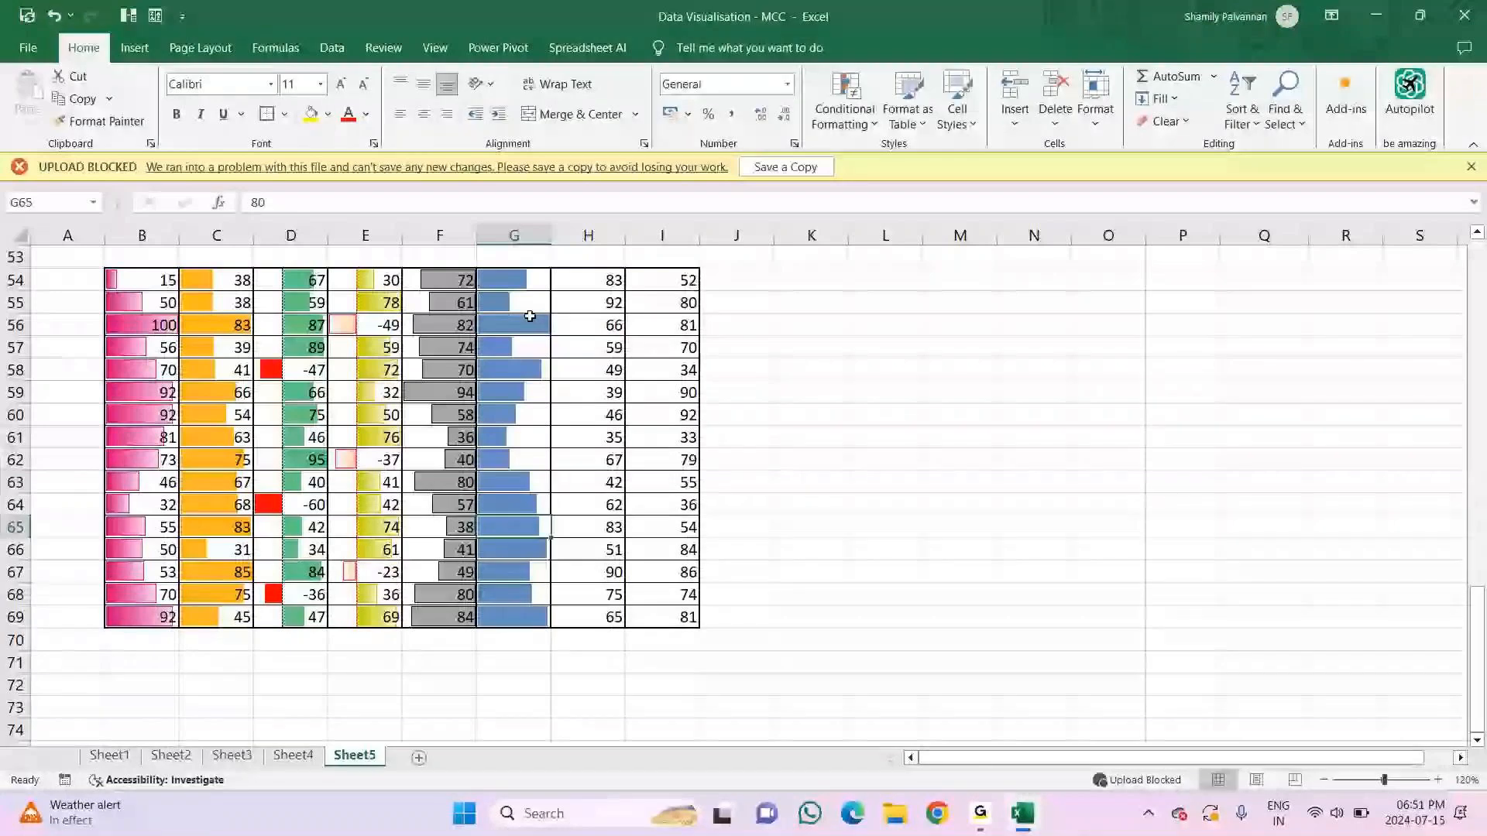
pyautogui.click(530, 316)
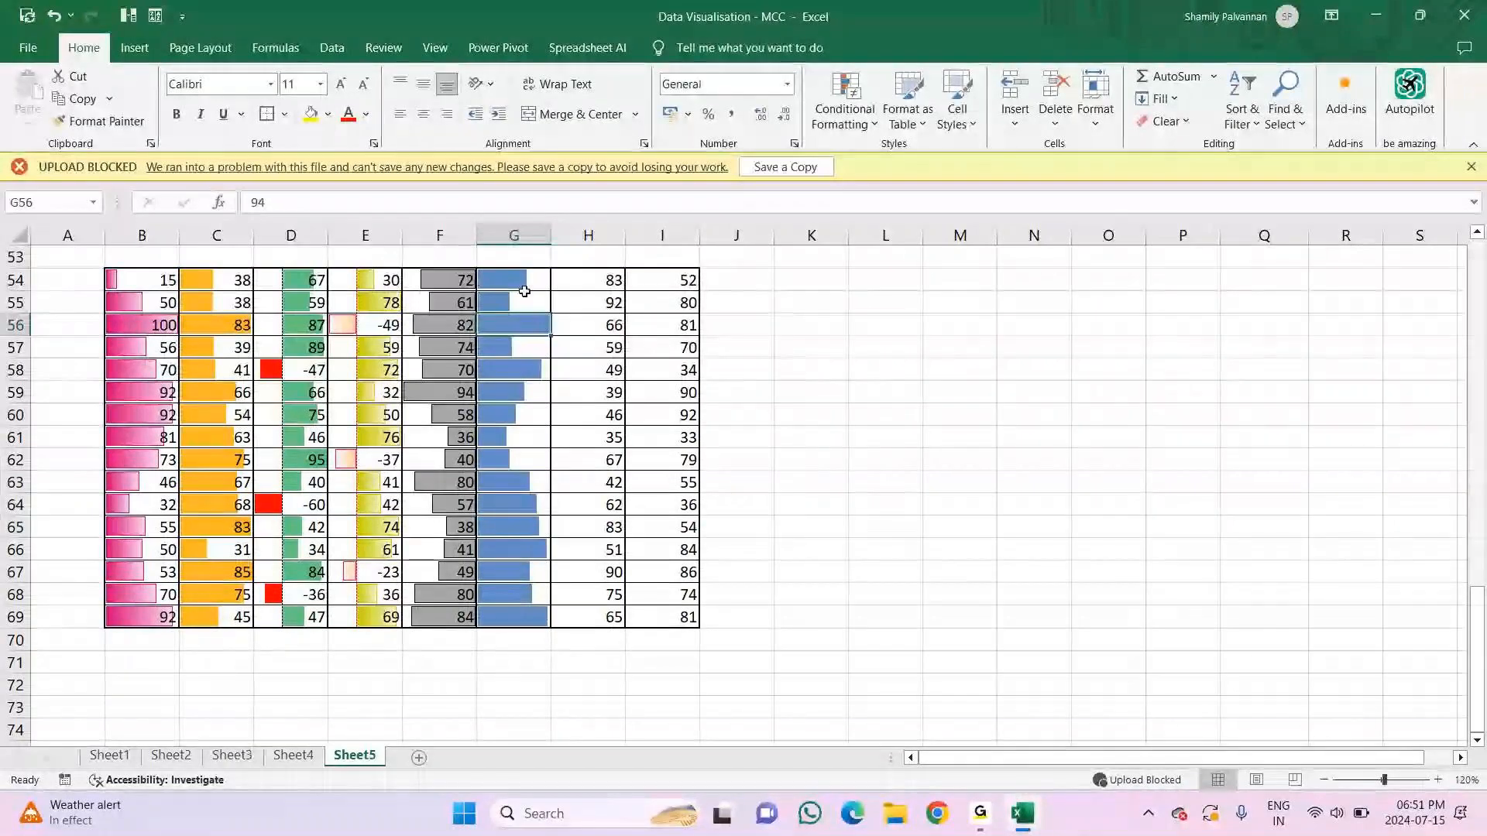
pyautogui.click(520, 549)
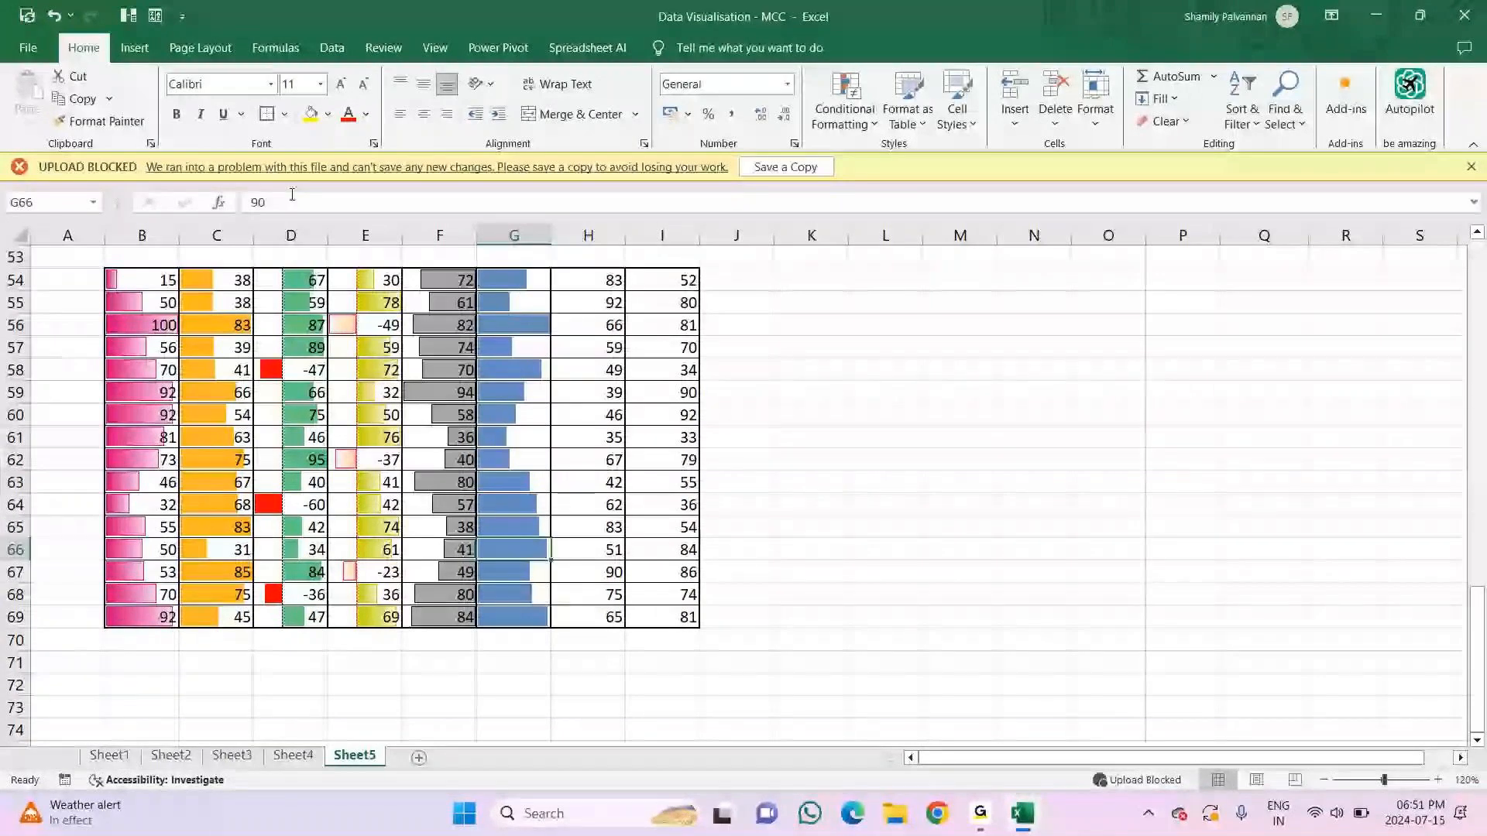
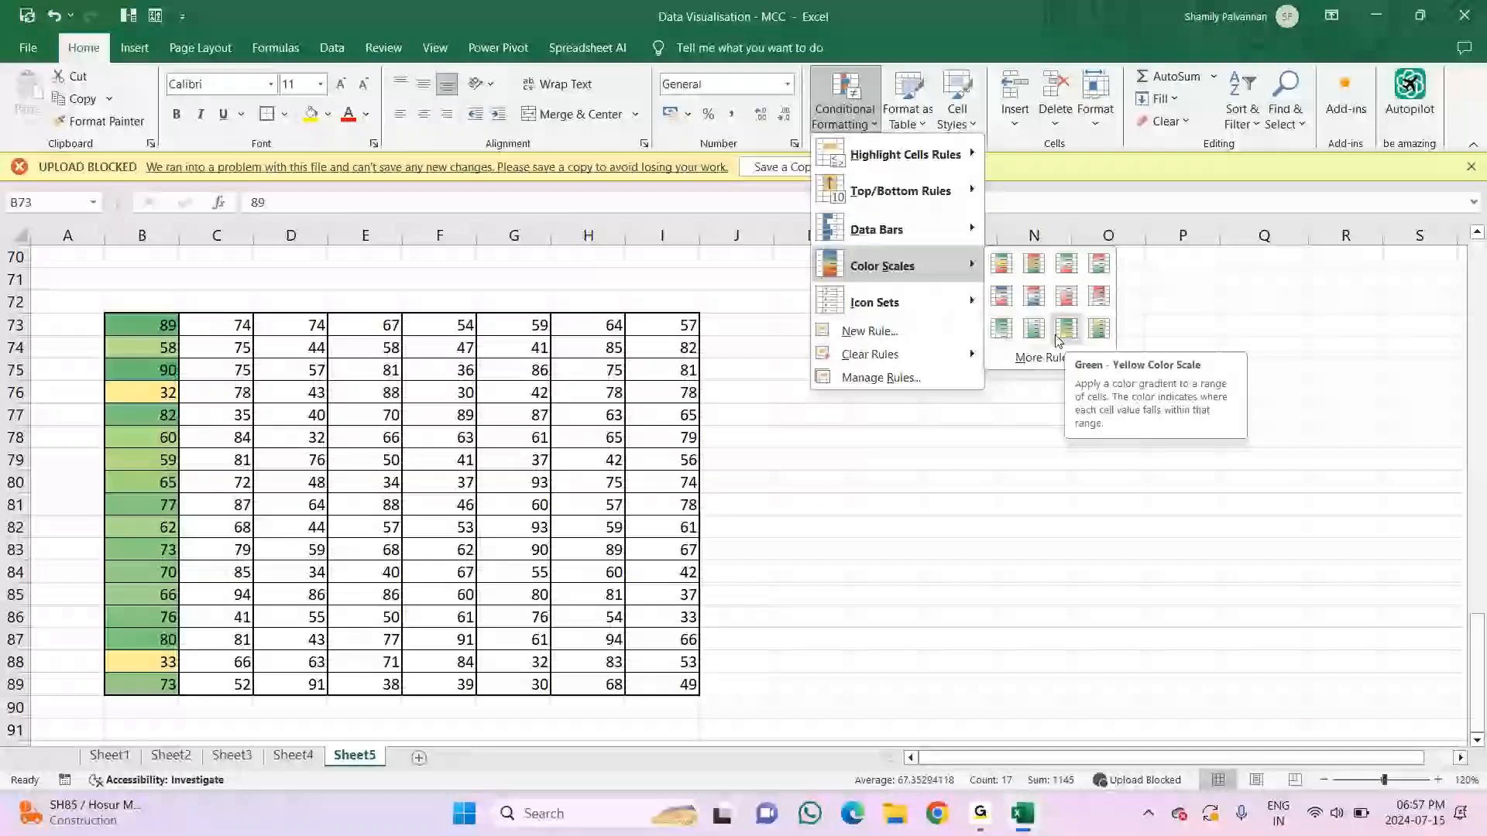
# Step: Apply the Green - Yellow color scale to the values in B73:B89 with conditional formatting
pyautogui.click(1065, 329)
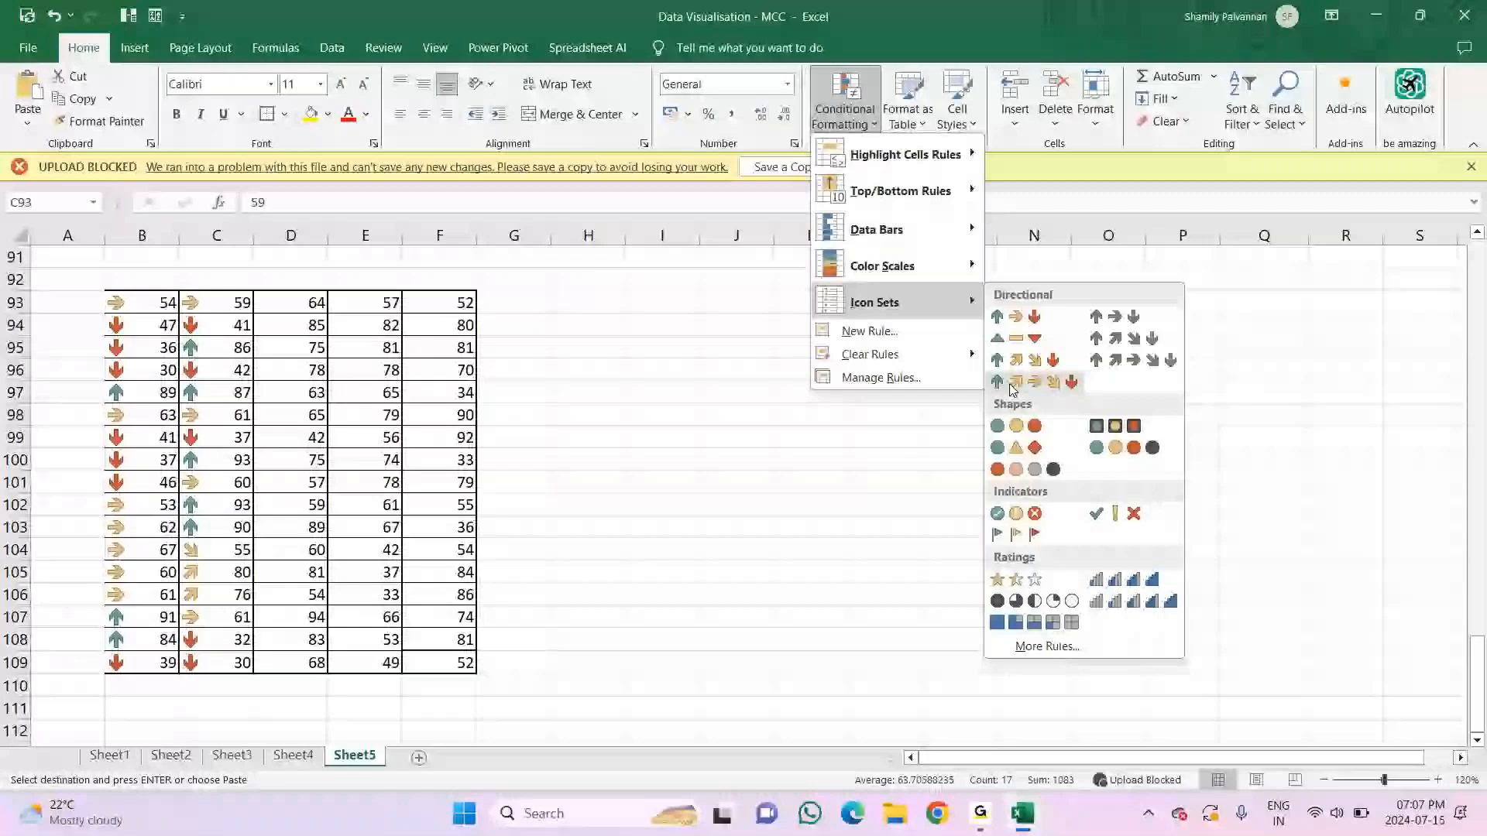
# Step: Apply the five colored arrows directional icon set to the values in C93:C109 with conditional formatting
pyautogui.click(1010, 384)
pyautogui.click(233, 549)
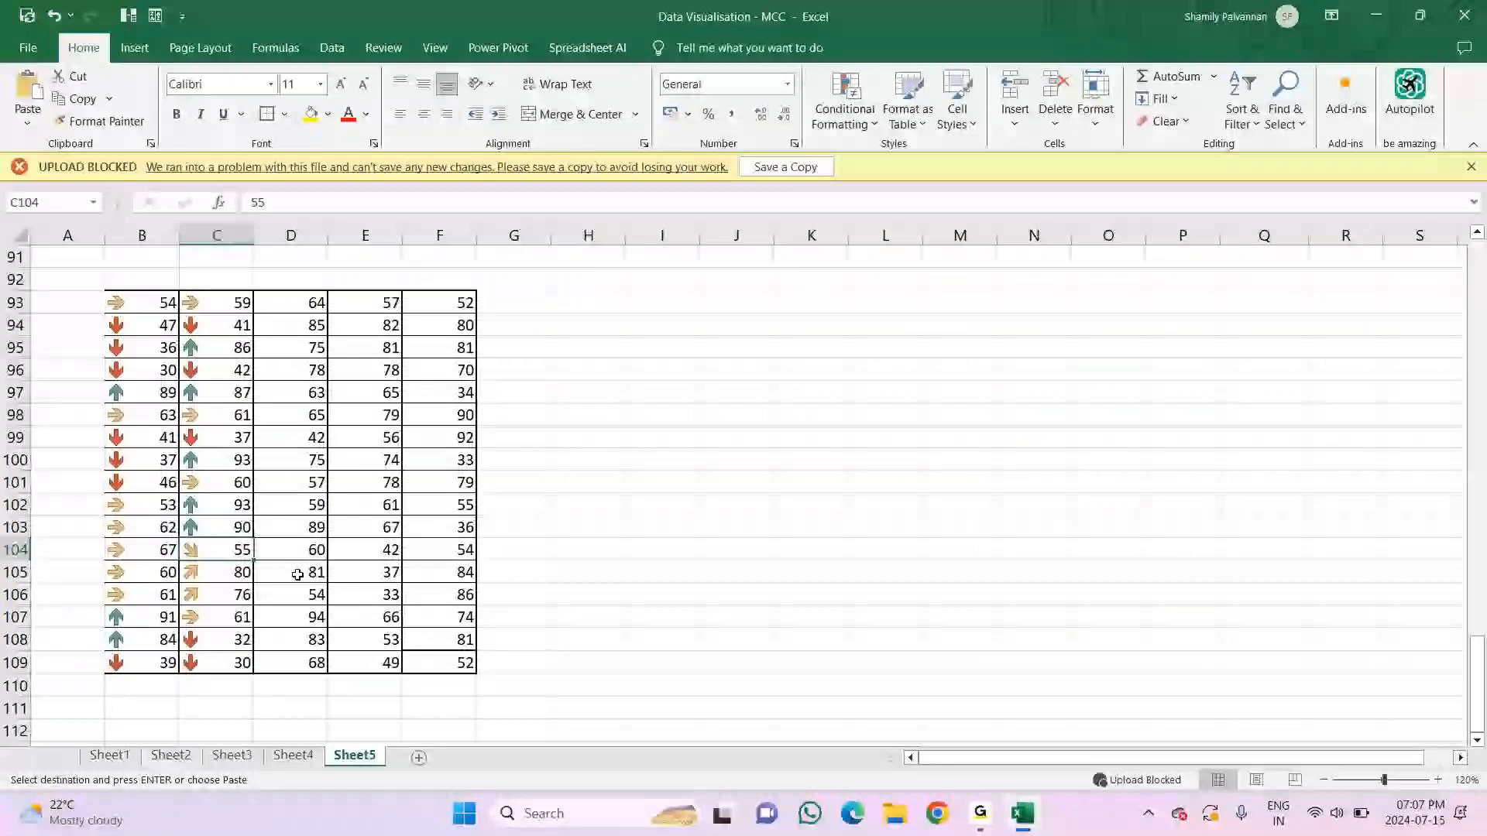
pyautogui.moveTo(302, 303); pyautogui.dragTo(302, 393)
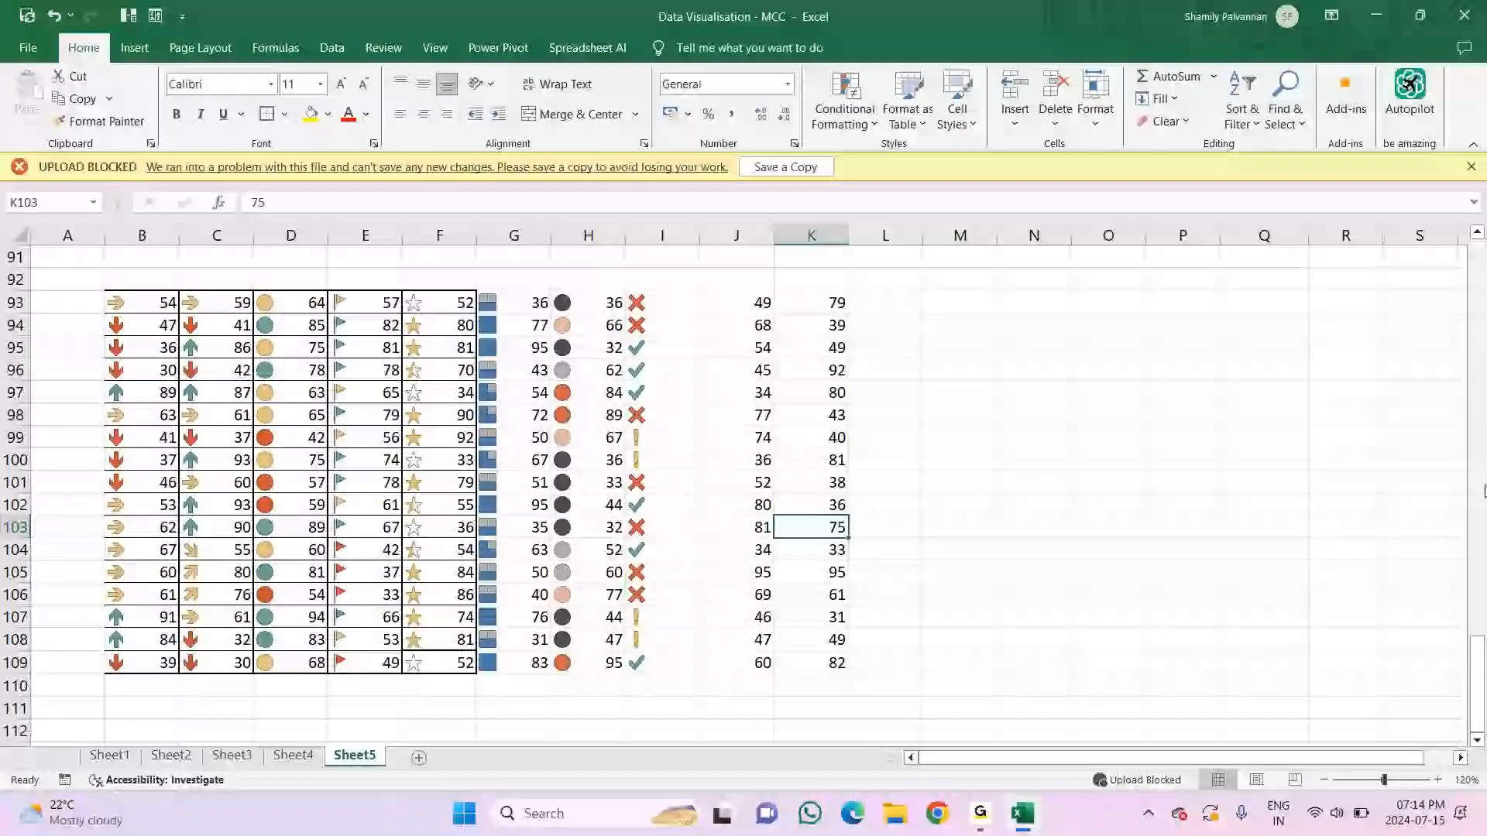
# Step: Switch to the GoTo meeting control window
pyautogui.moveTo(980, 813)
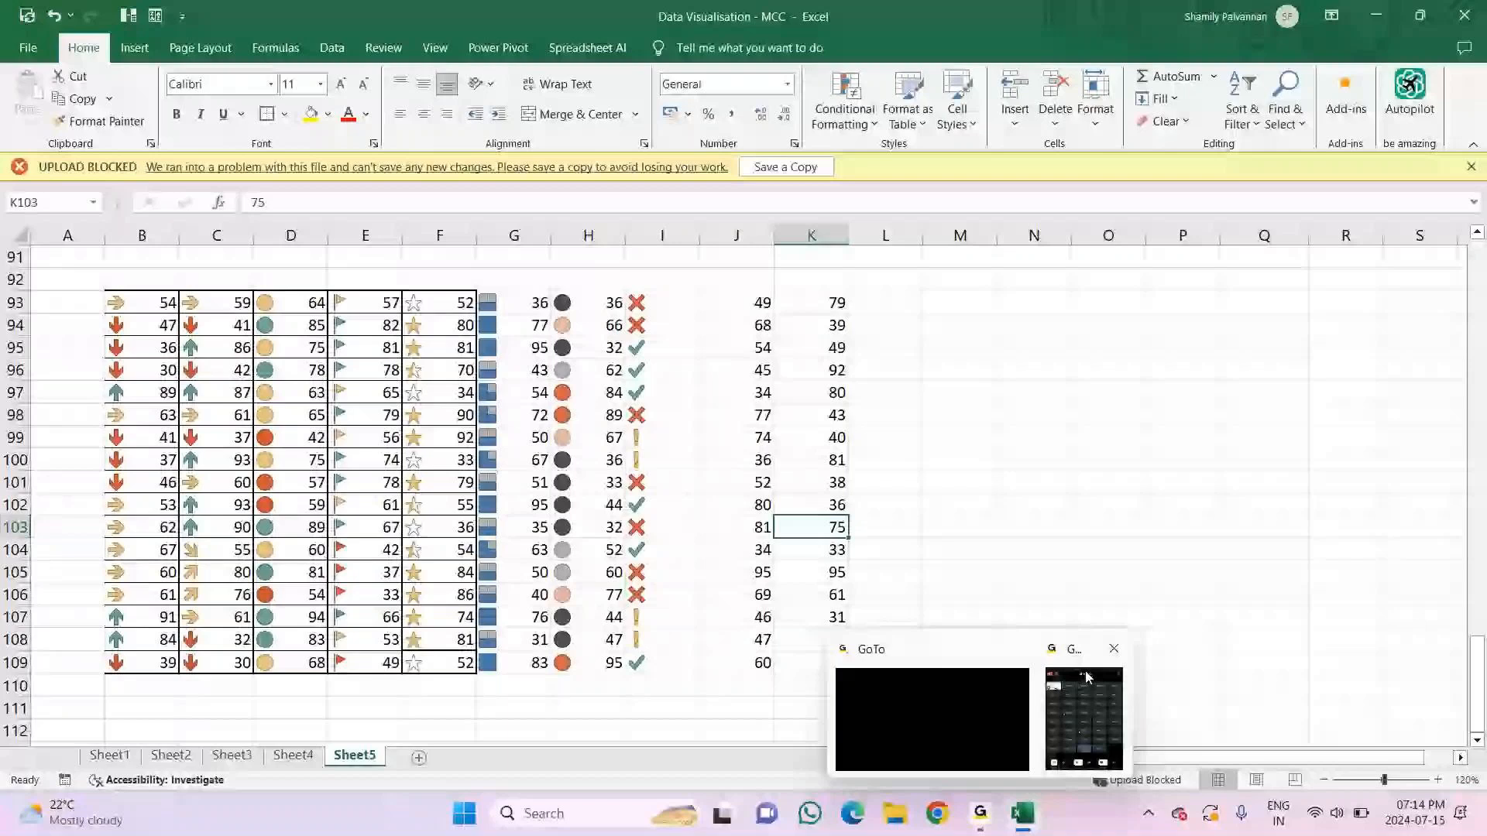
pyautogui.click(1087, 676)
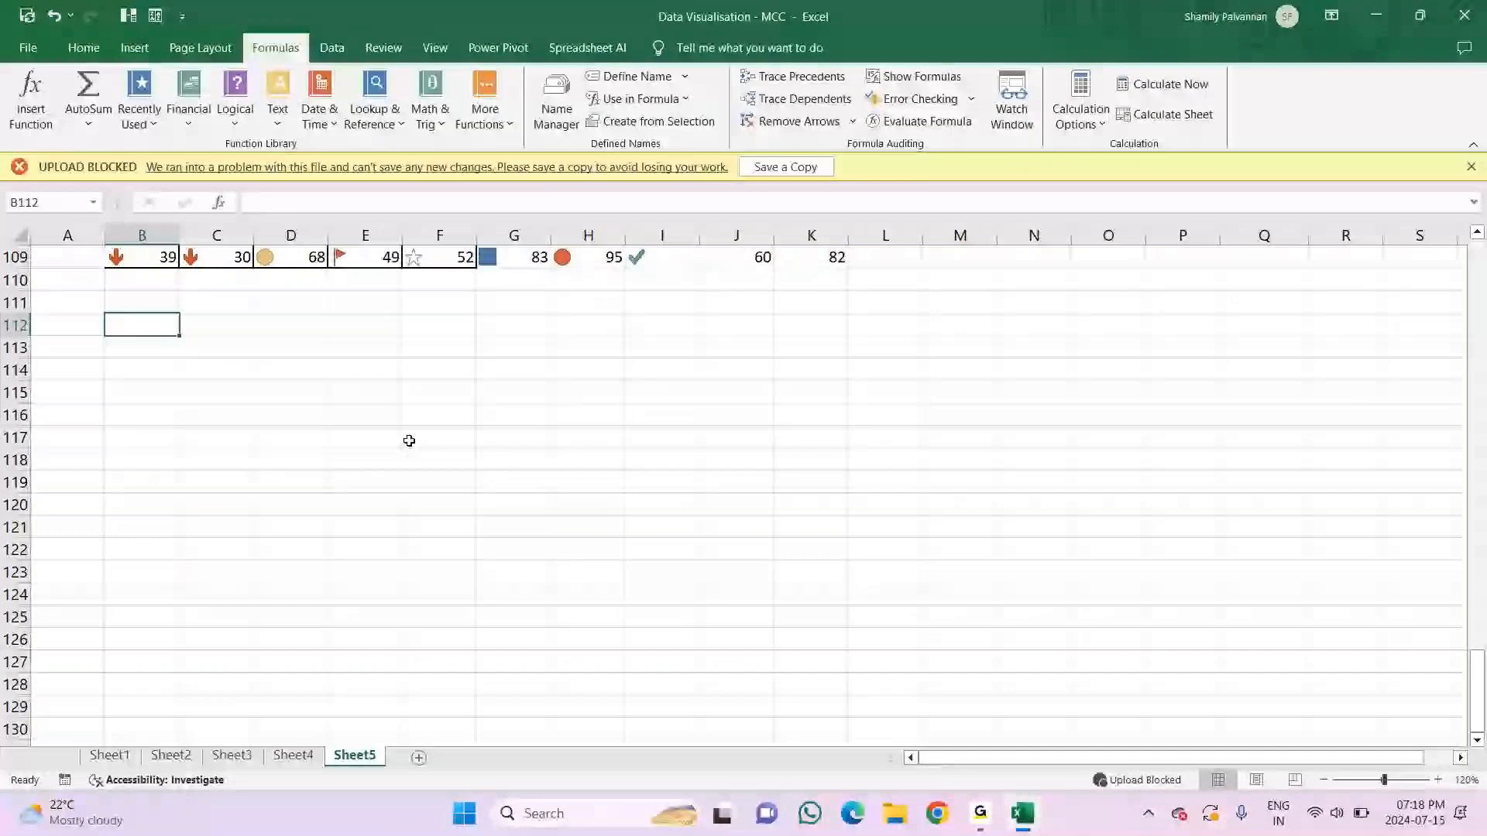
# Step: Enter the expression 2*5+3-1 as plain text in B112
pyautogui.write('2*5+3')
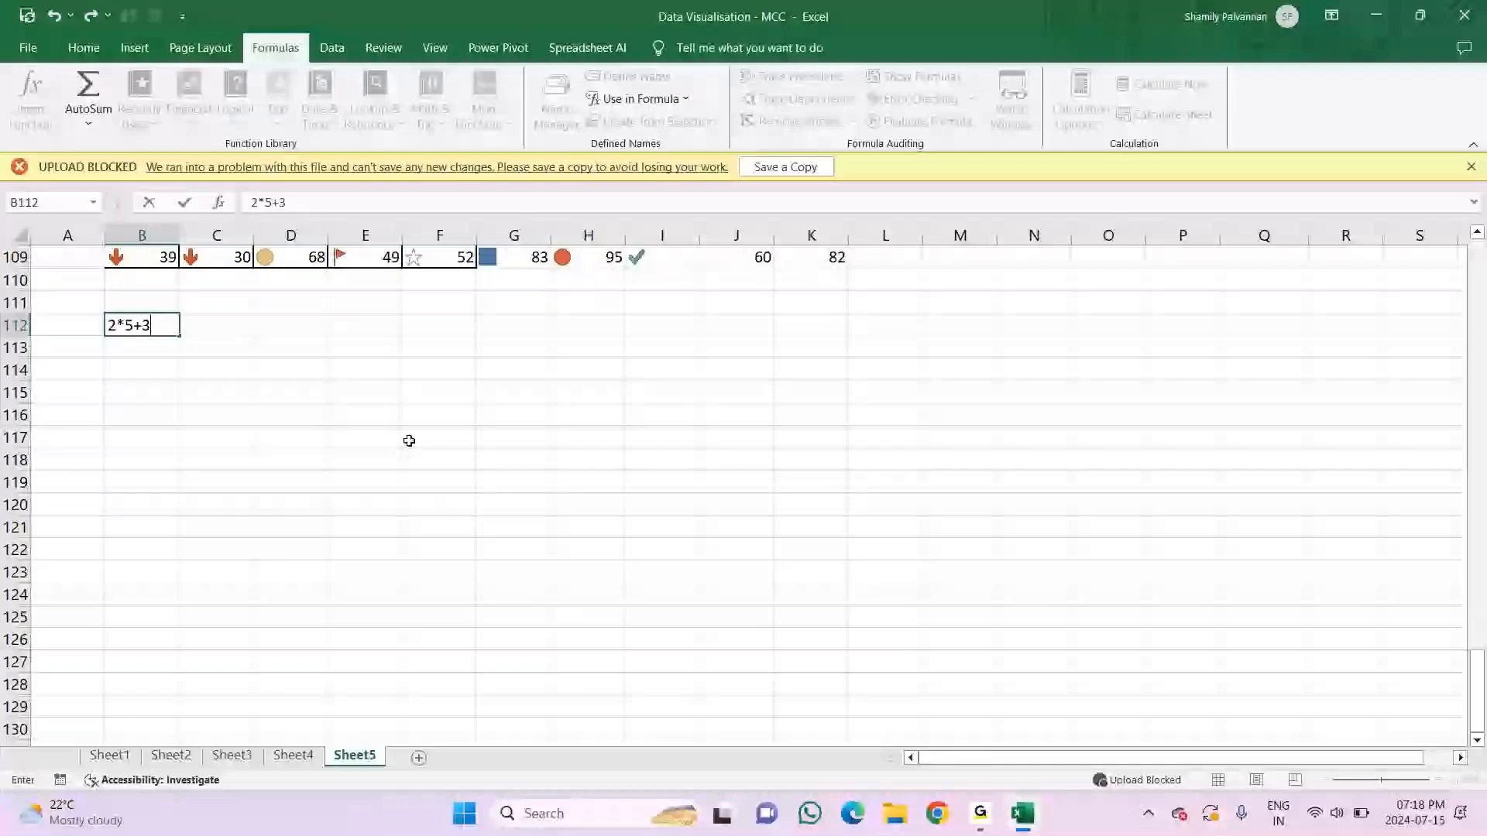
pyautogui.write('-1')
pyautogui.press('Return')
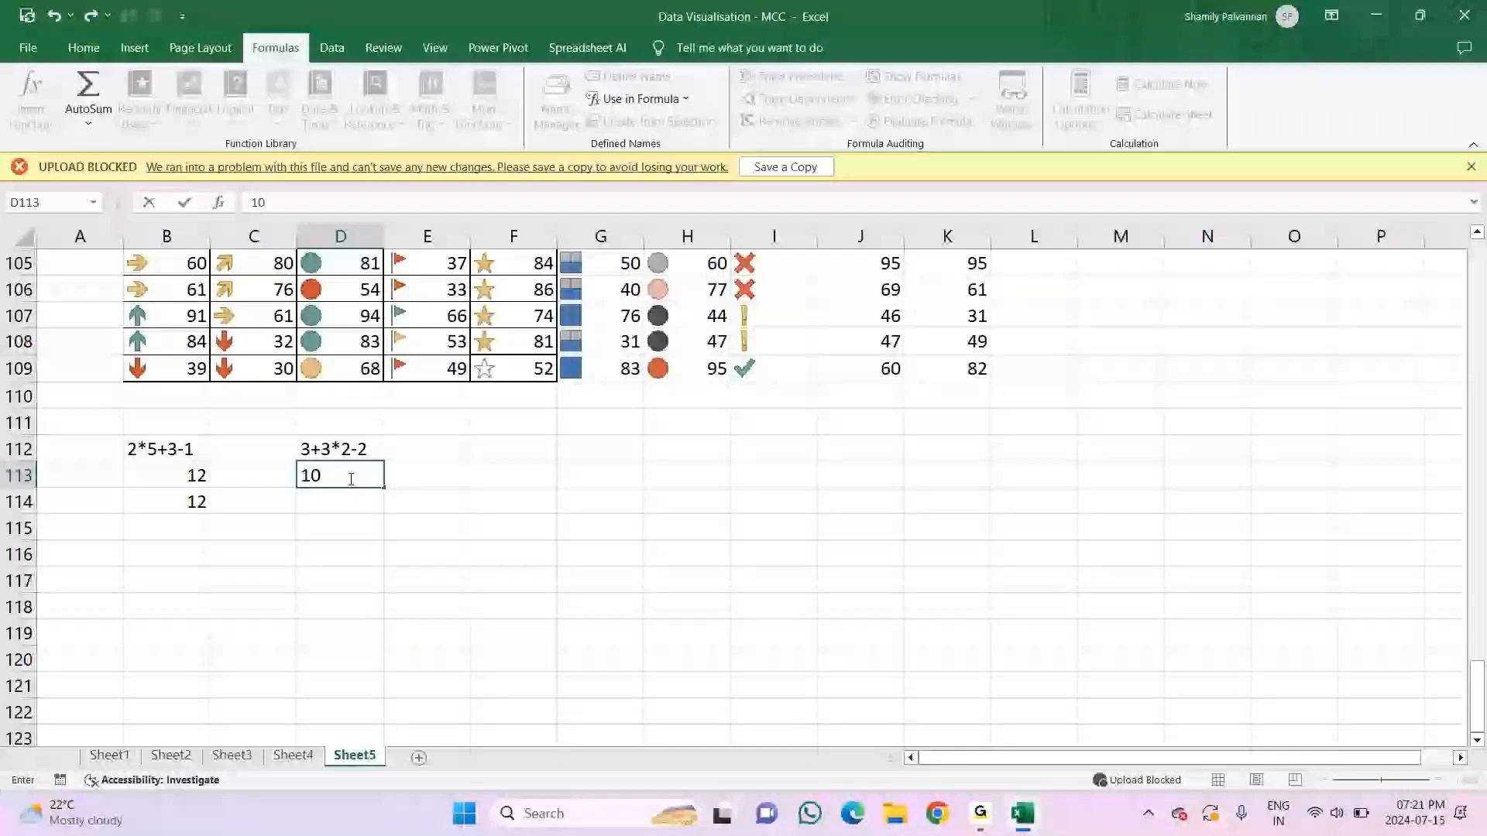
# Step: Enter 10 in D113 as the manual answer below the expression 3+3*2-2
pyautogui.press('Return')
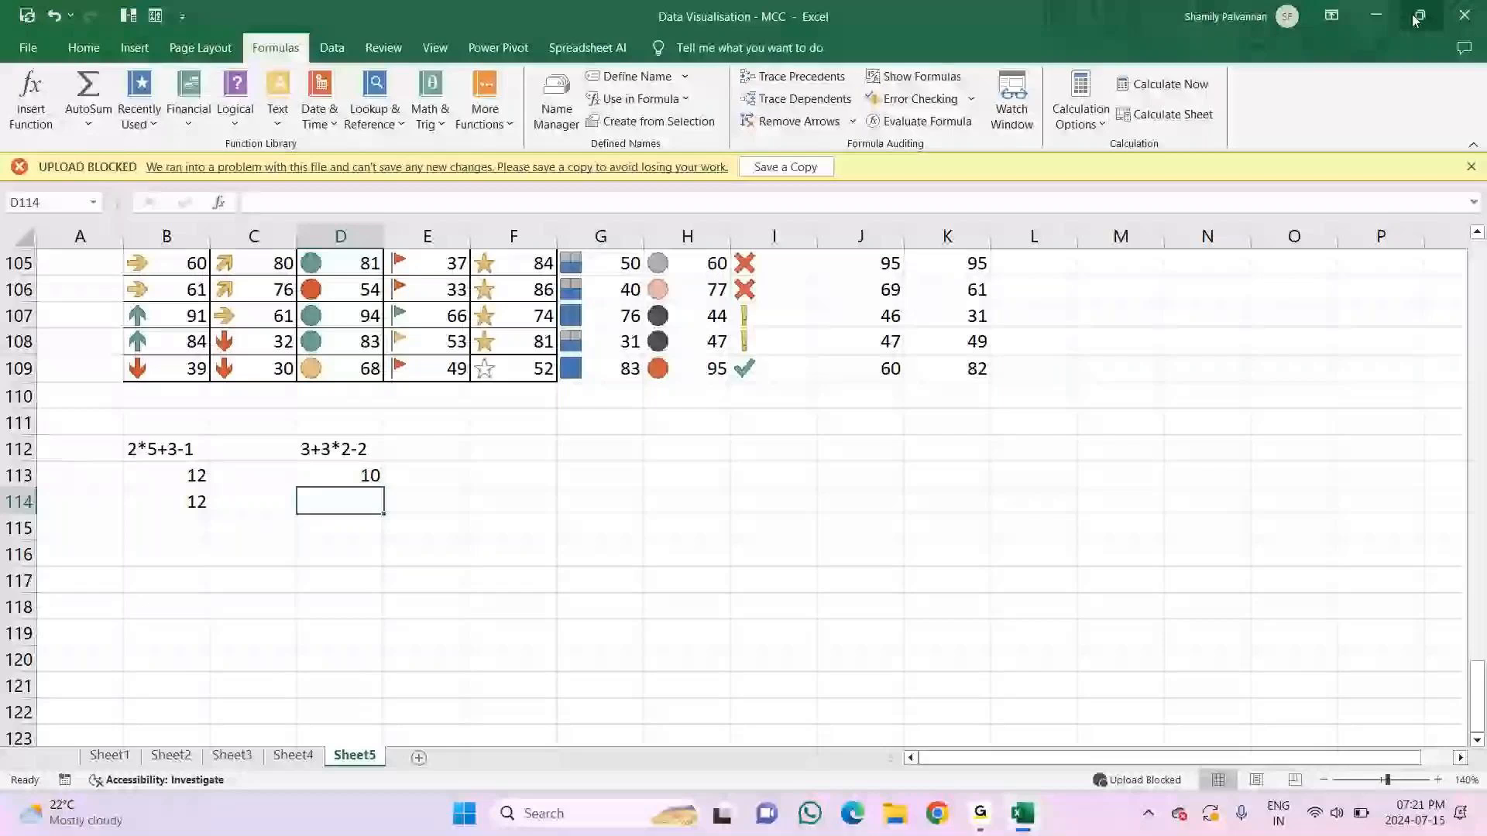
pyautogui.click(316, 478)
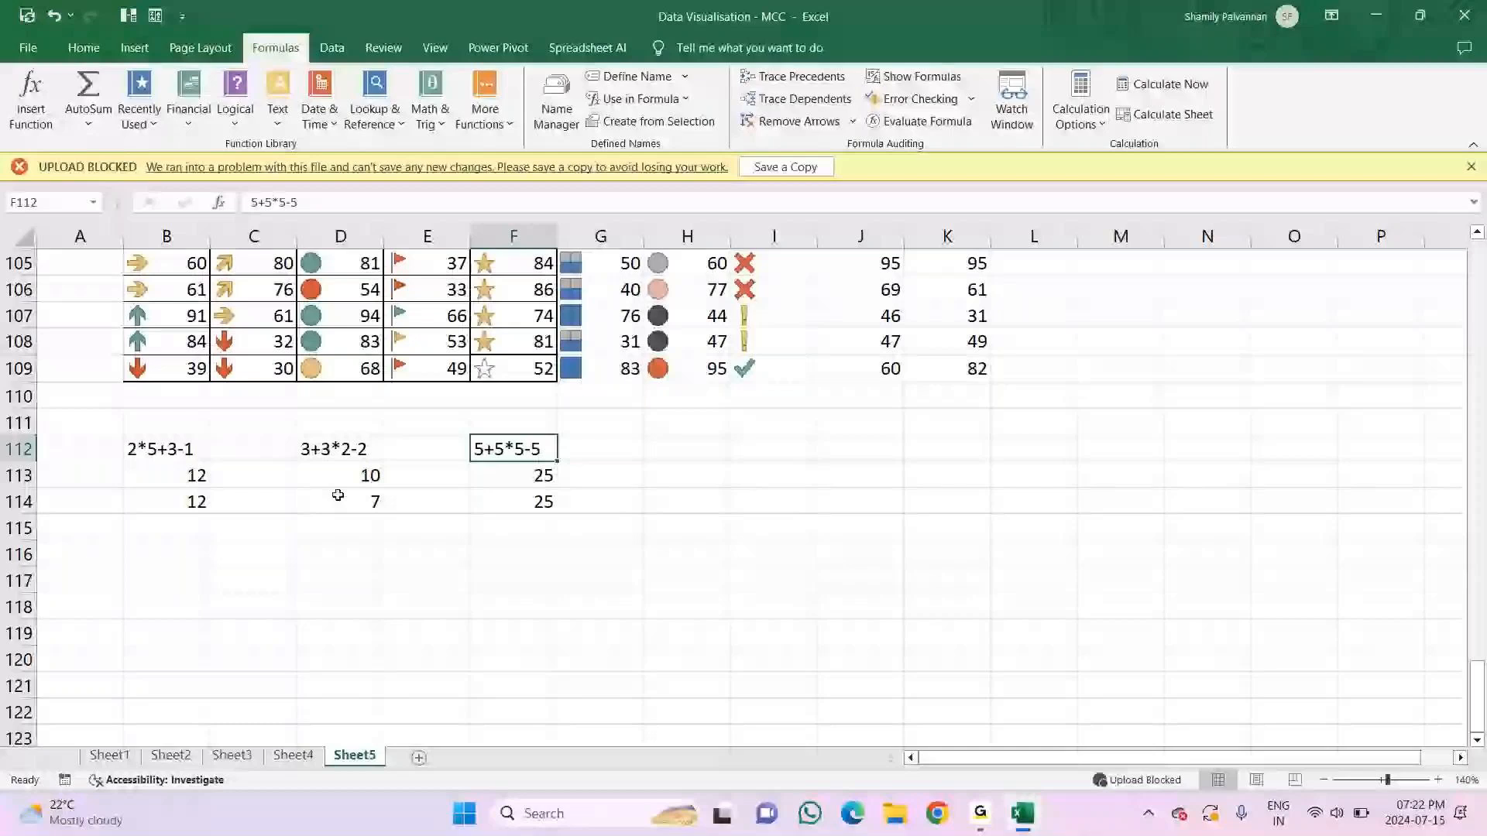
# Step: Enter the expression 5+5*3-2 as plain text in H112
pyautogui.press('Right')
pyautogui.press('Right')
pyautogui.write('5+5*3')
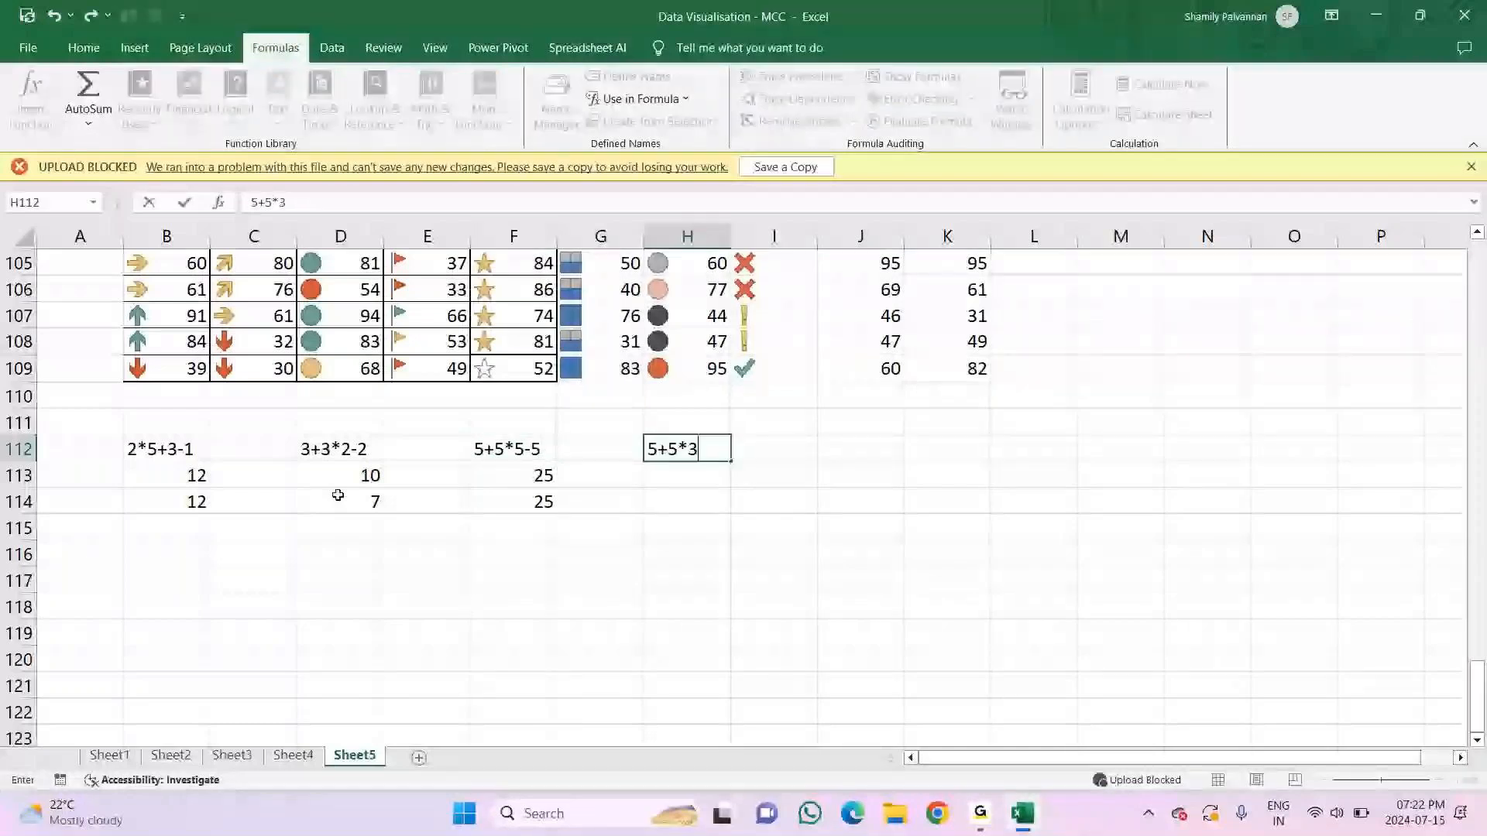
pyautogui.write('-2')
pyautogui.press('Return')
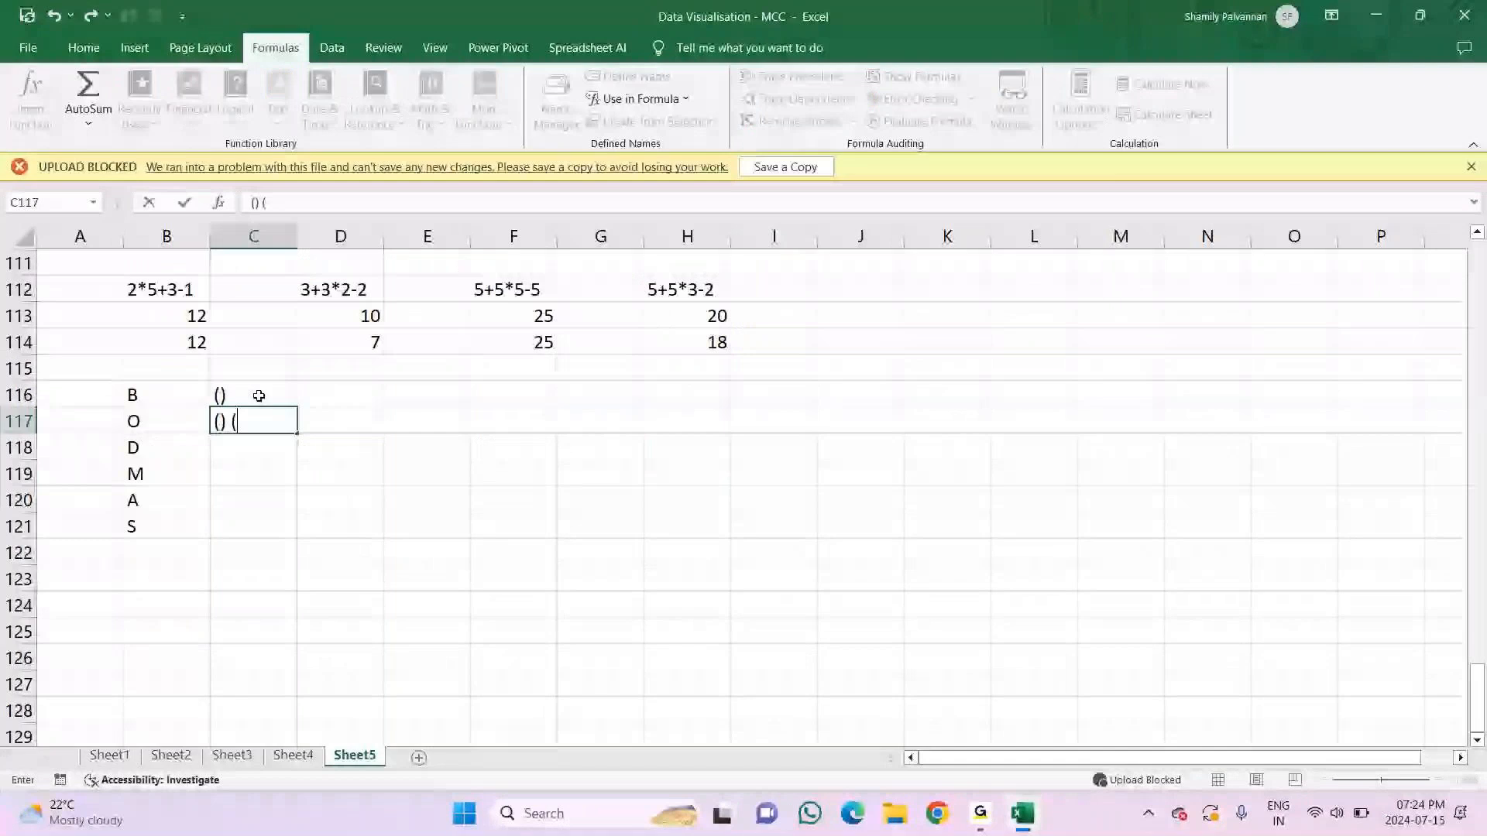
# Step: Complete the bracket symbols () beside the letter B in C116
pyautogui.write(')')
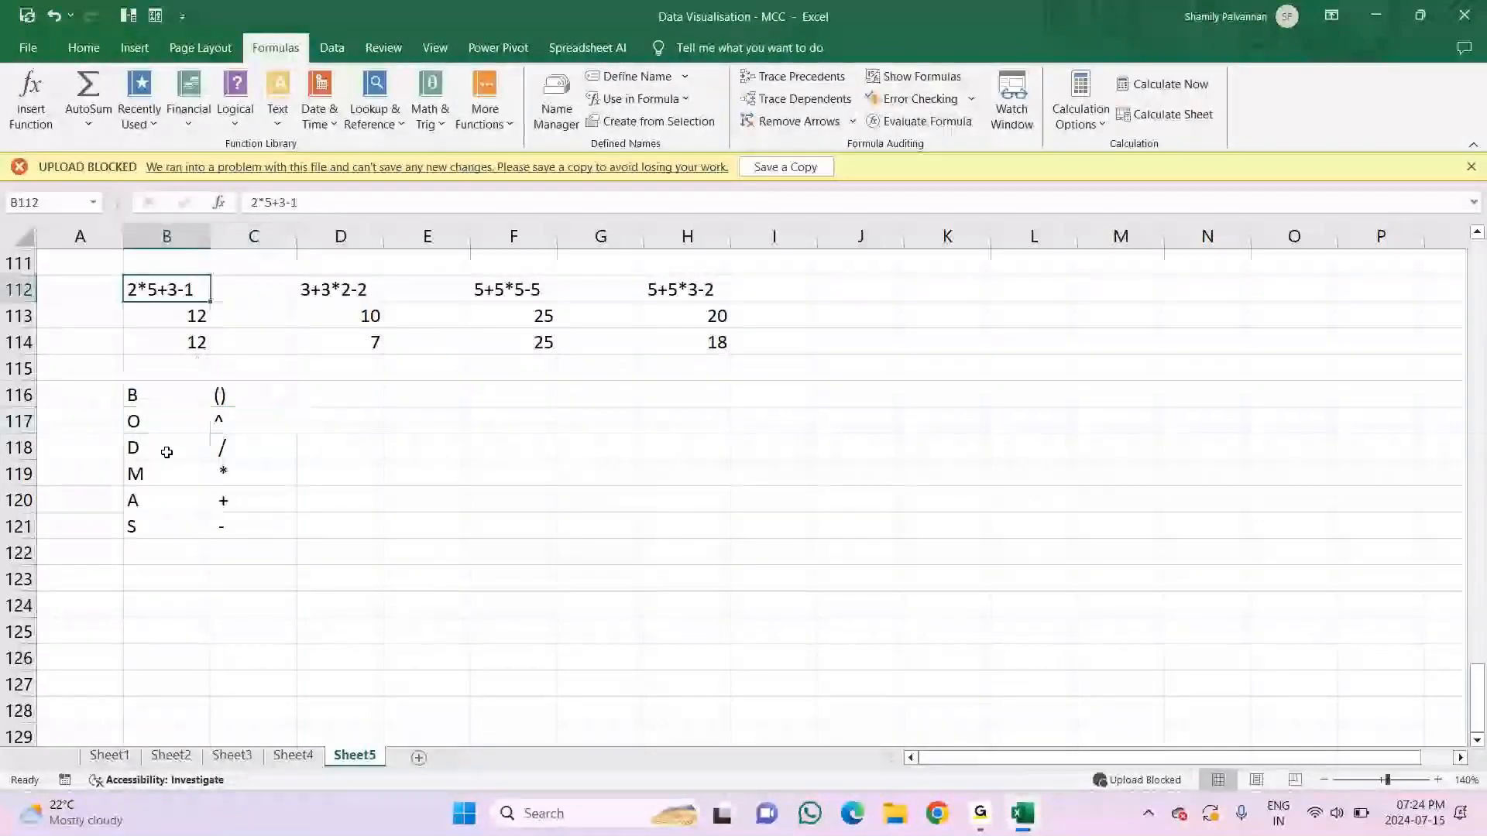
# Step: Compare the BODMAS rows in B116:C119 with the expressions in B112 and D112, and inspect the formula in D114
pyautogui.moveTo(166, 474); pyautogui.dragTo(248, 474)
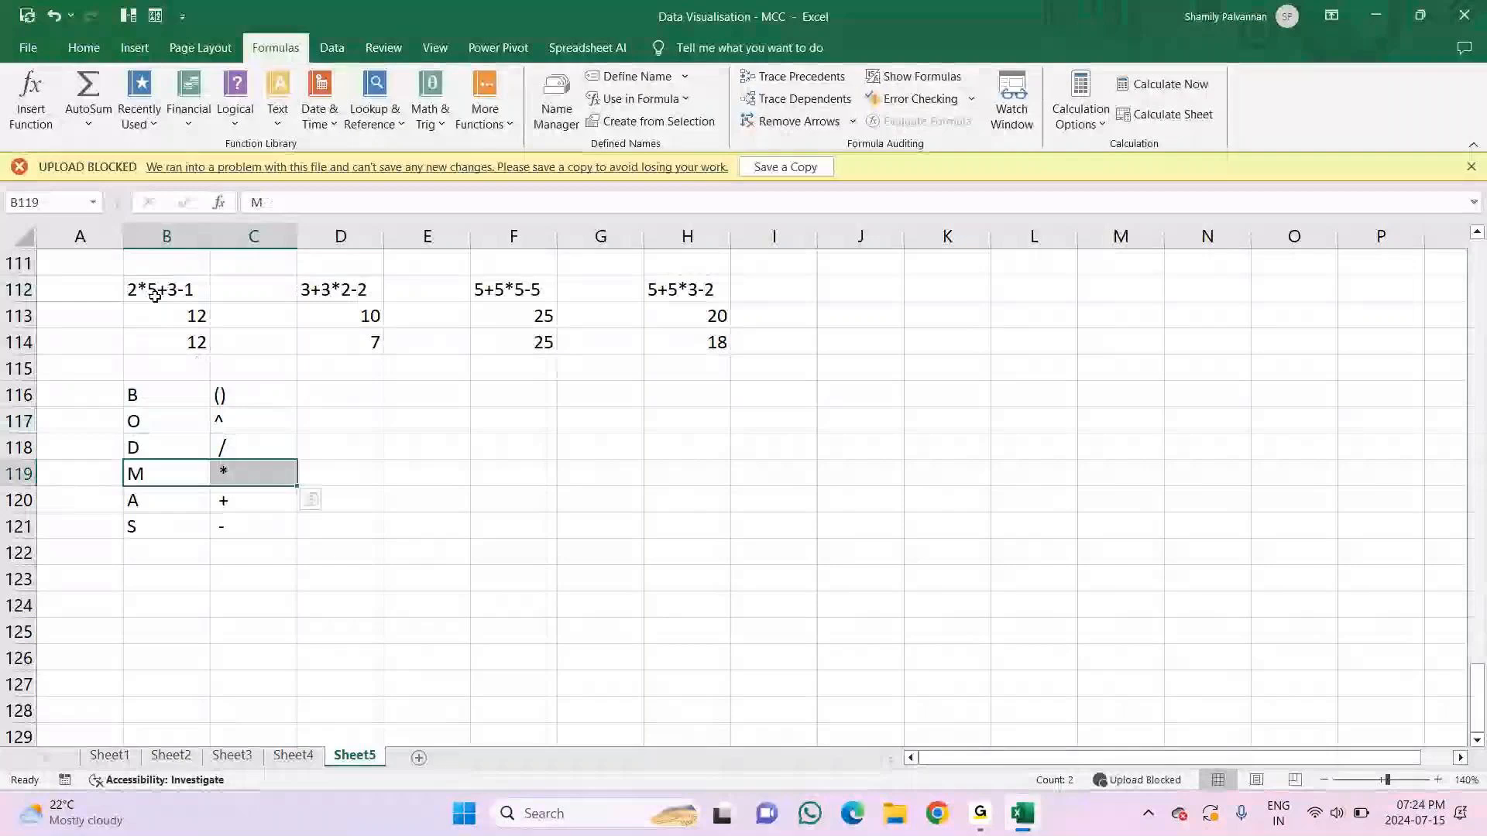
pyautogui.moveTo(144, 395); pyautogui.dragTo(232, 447)
pyautogui.moveTo(131, 474); pyautogui.dragTo(232, 474)
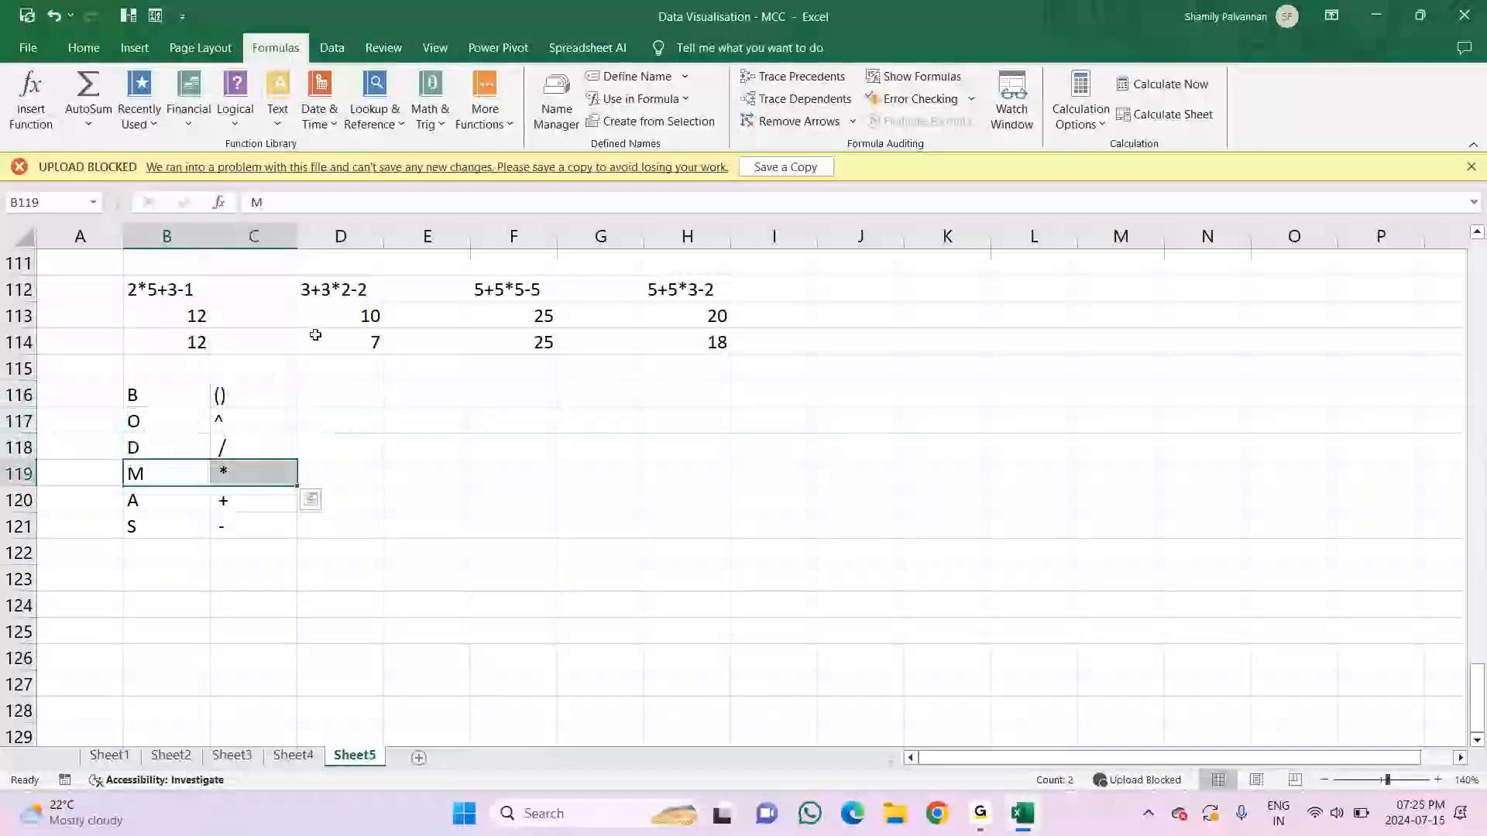
pyautogui.click(359, 290)
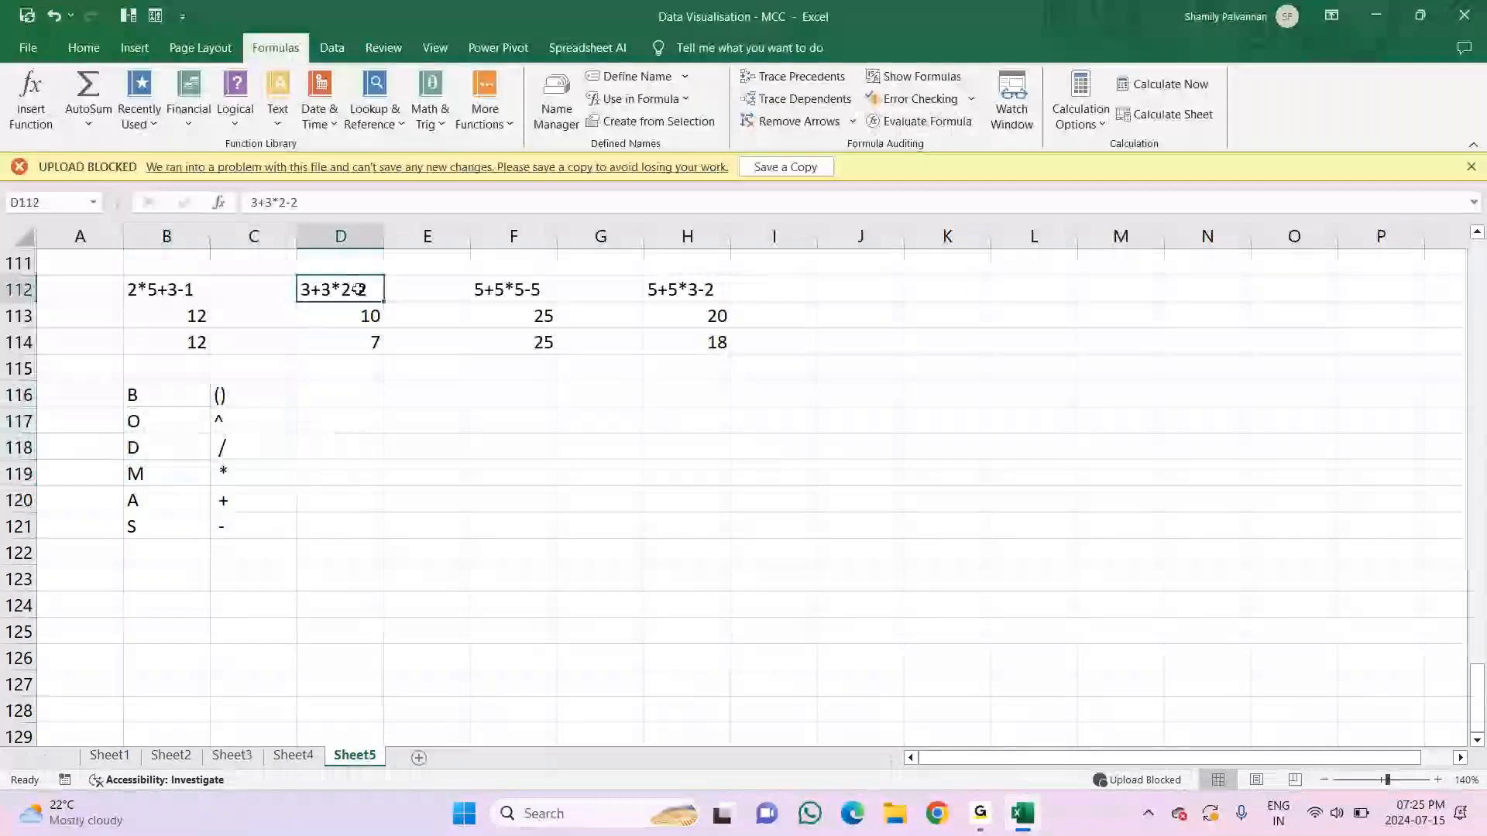
pyautogui.doubleClick(309, 286)
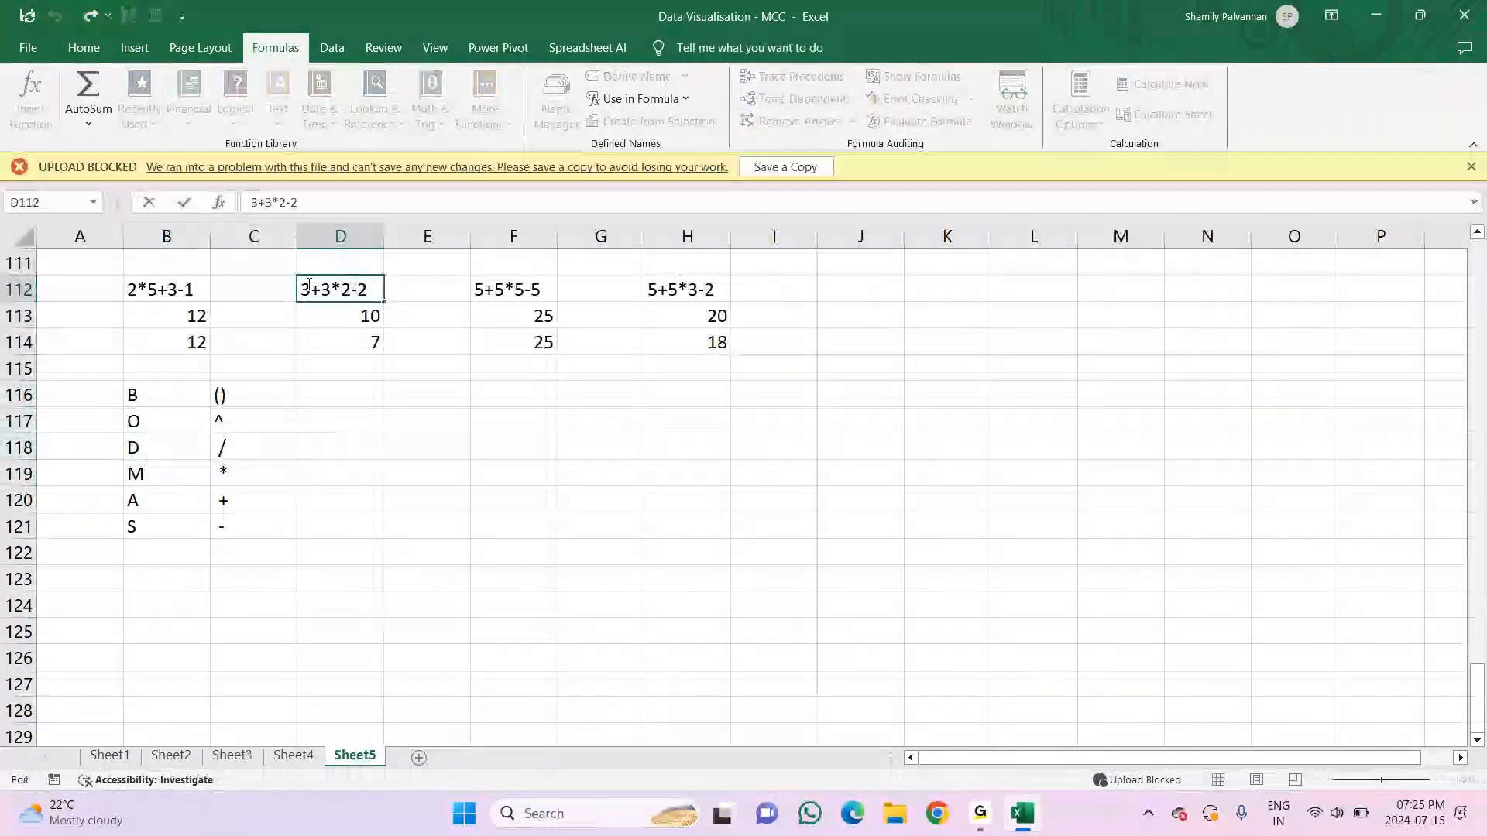
pyautogui.click(316, 341)
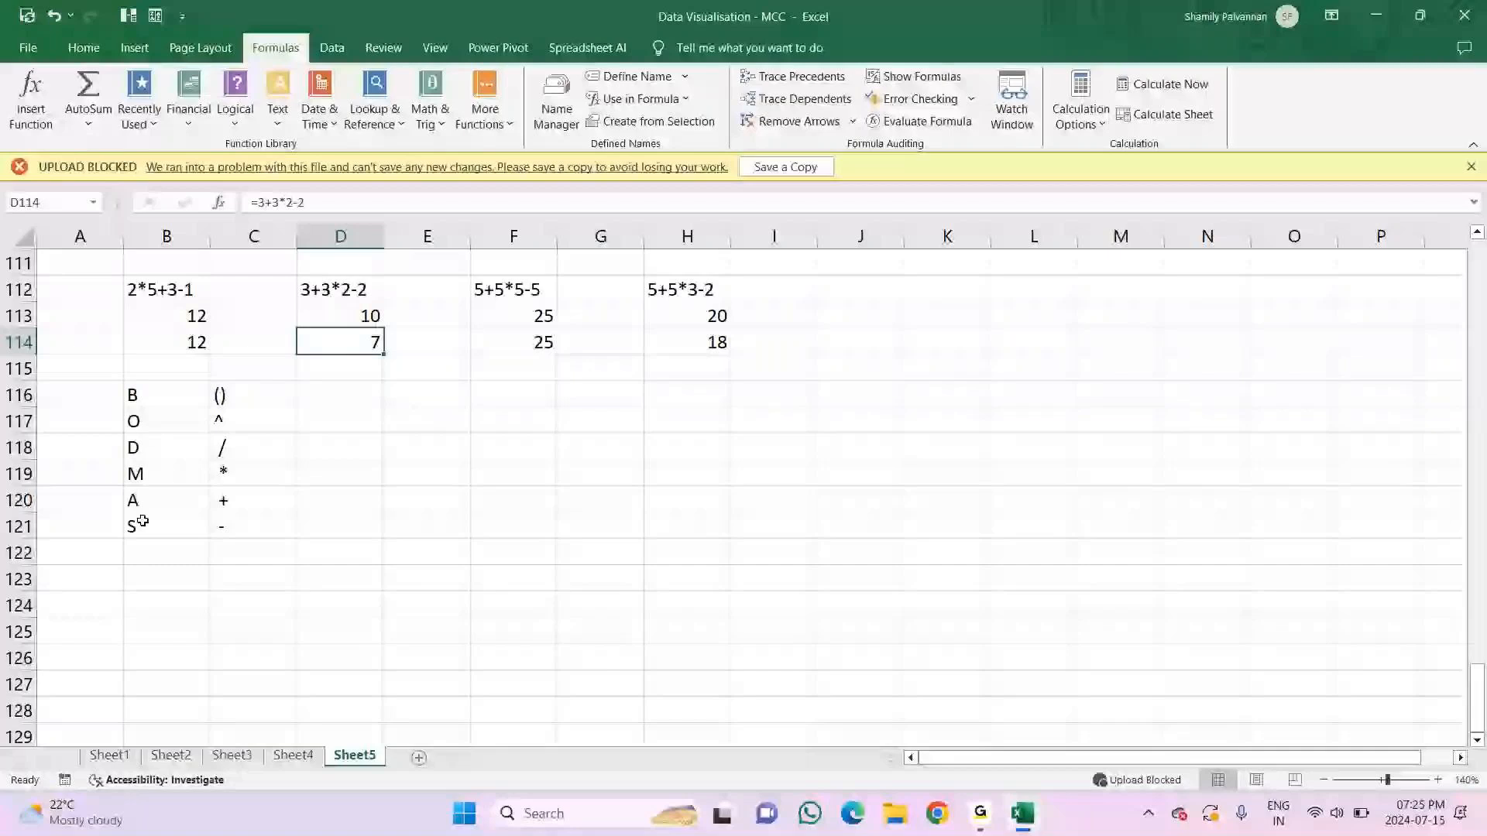
# Step: Examine the order of operations in the F112 and H112 expressions against the BODMAS letters in B116:B121
pyautogui.doubleClick(493, 287)
pyautogui.moveTo(494, 287); pyautogui.dragTo(473, 284)
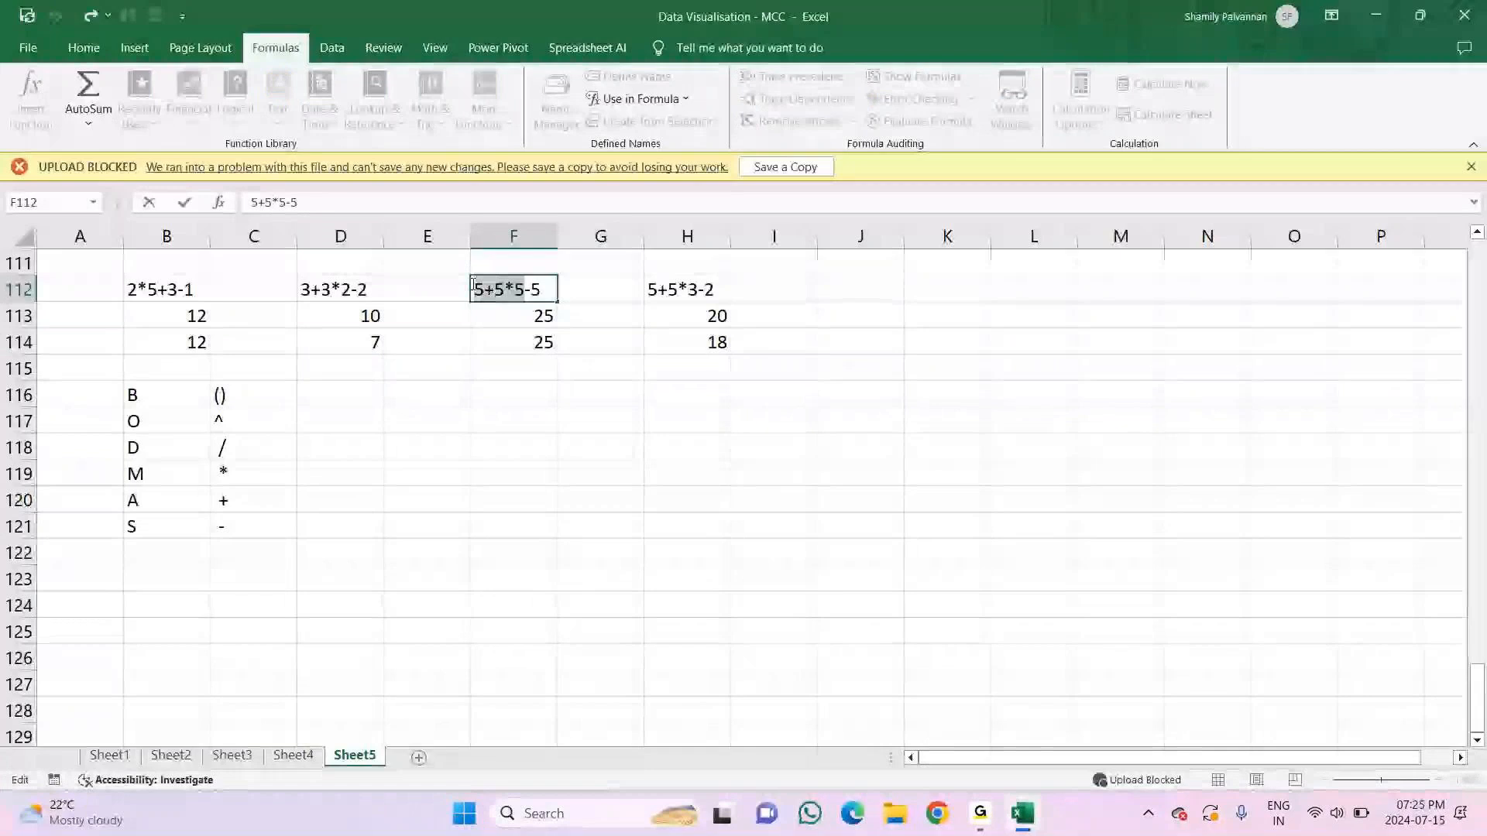
pyautogui.doubleClick(673, 289)
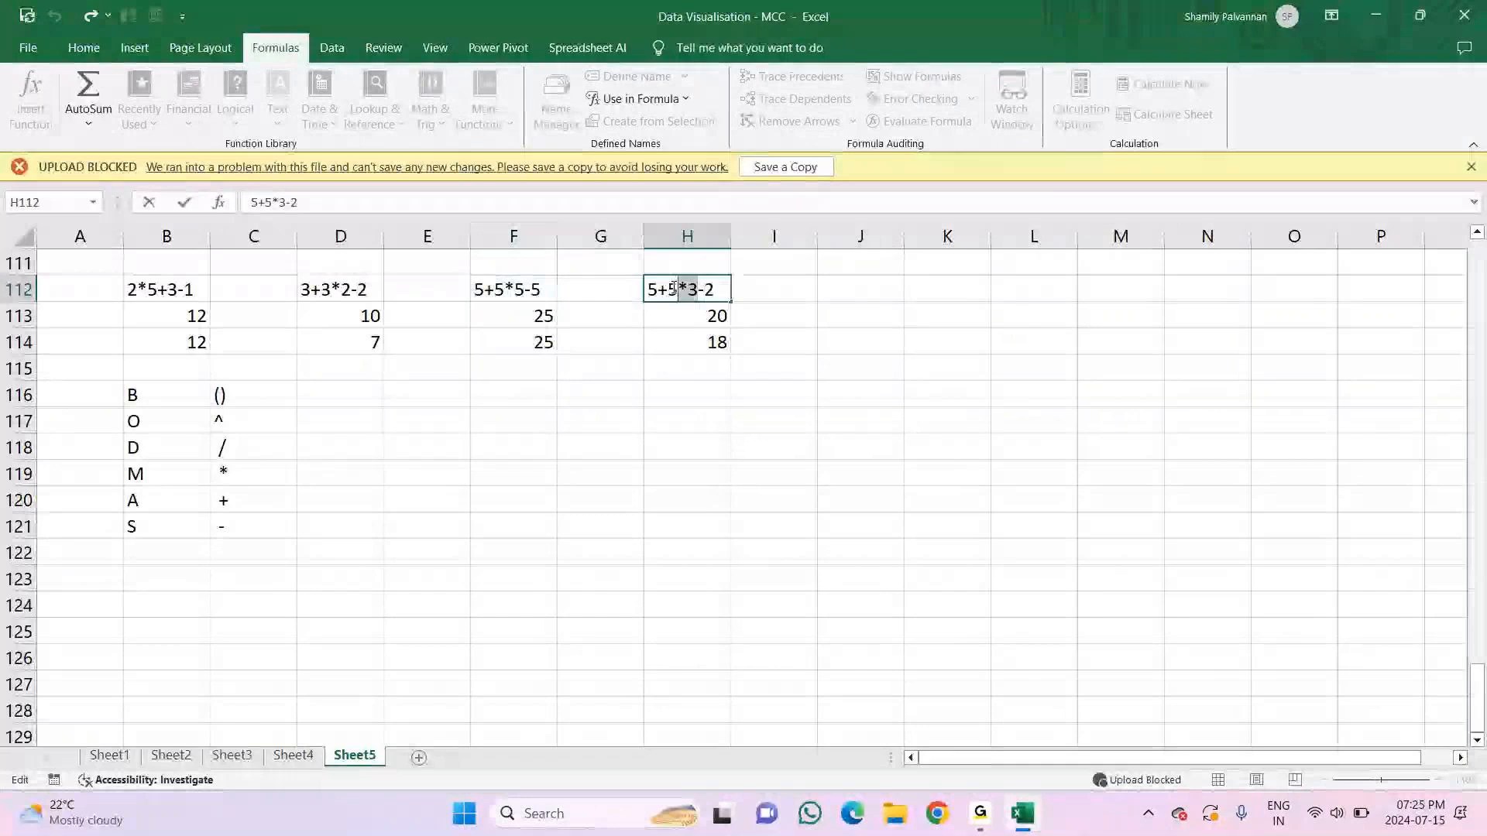
pyautogui.moveTo(674, 289); pyautogui.dragTo(649, 291)
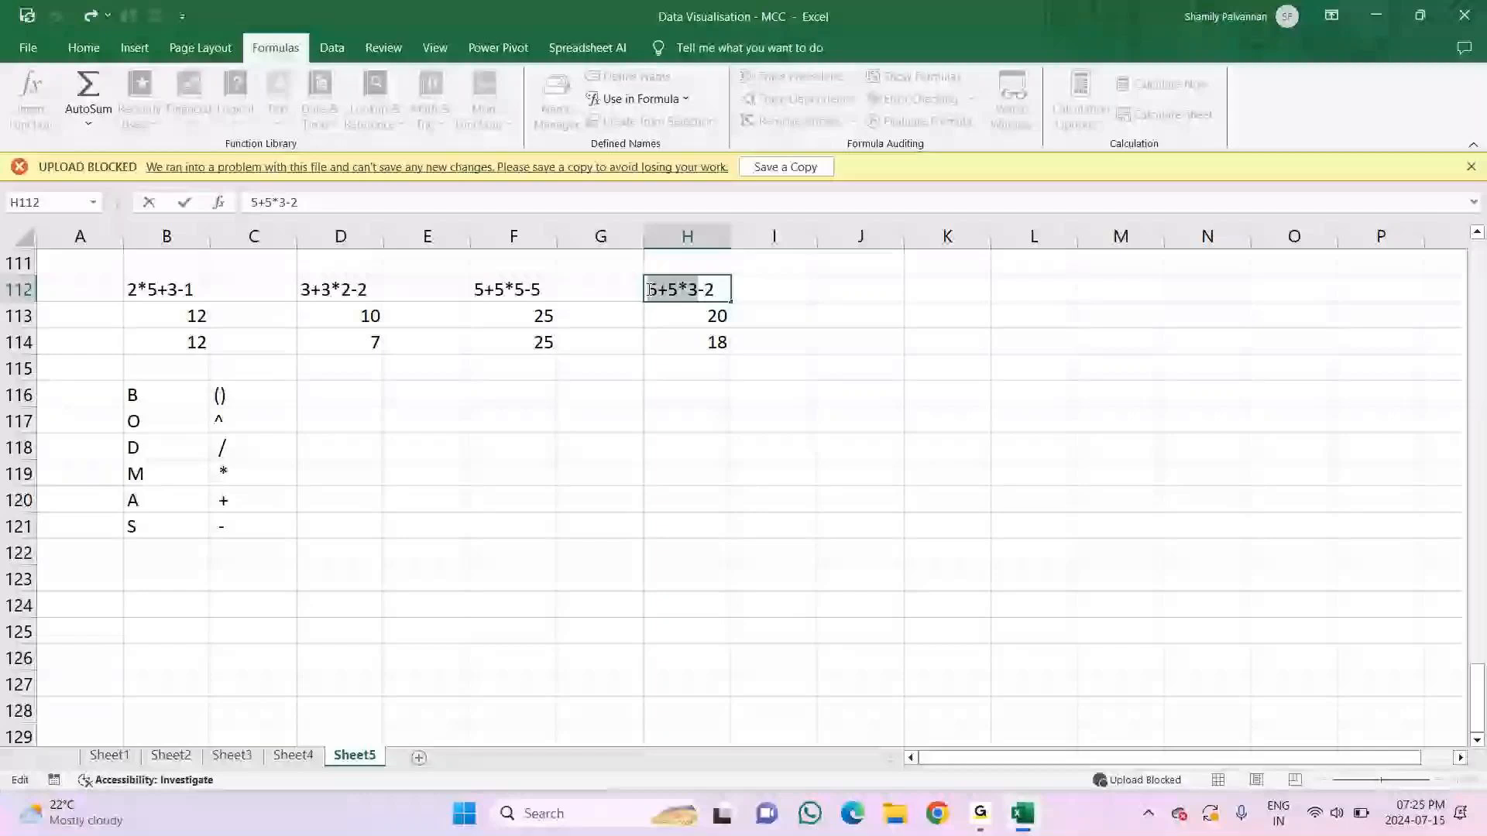
pyautogui.moveTo(147, 396); pyautogui.dragTo(148, 507)
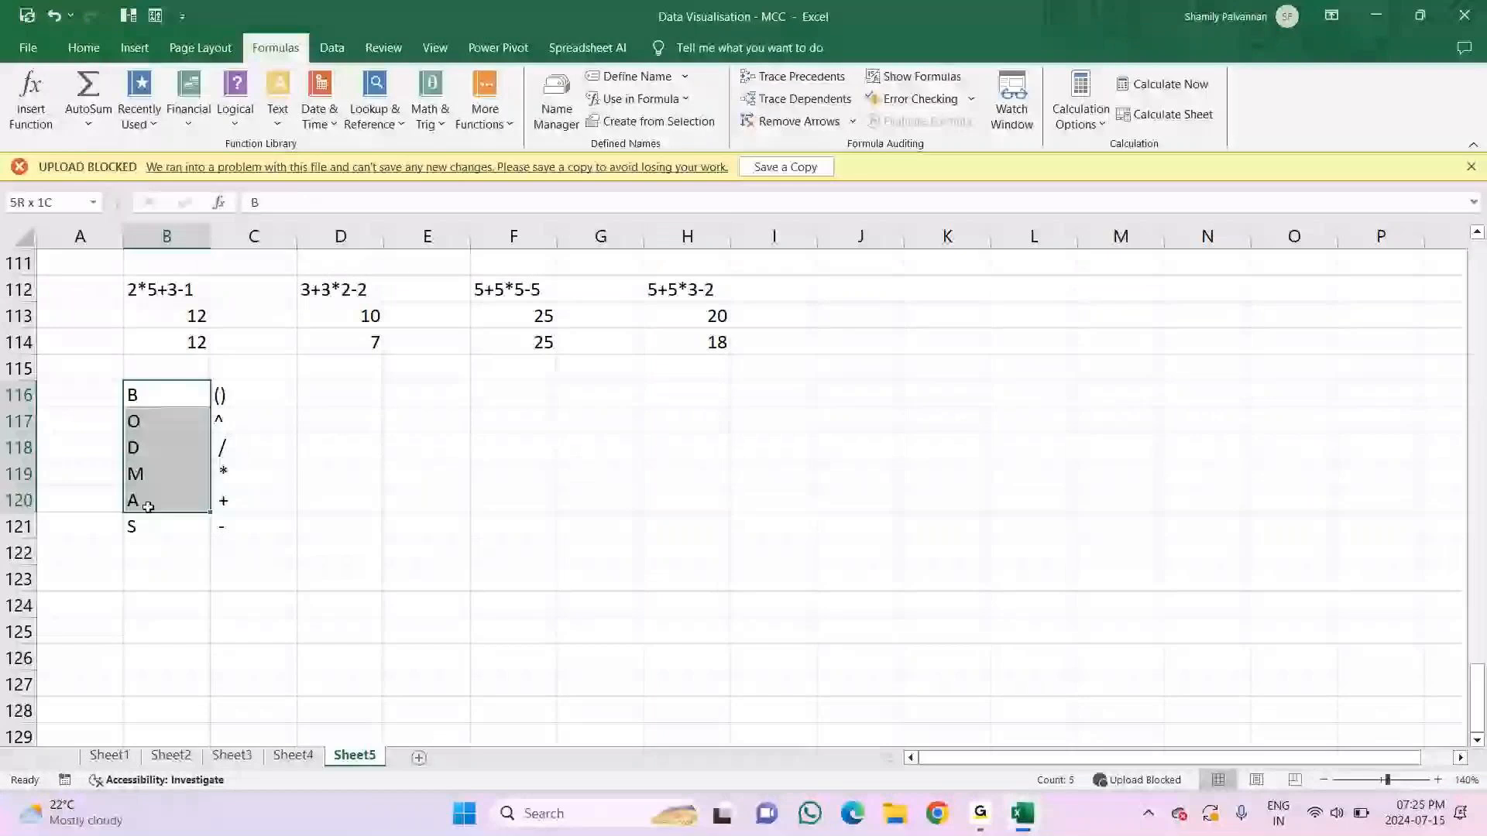
pyautogui.moveTo(147, 508); pyautogui.dragTo(151, 531)
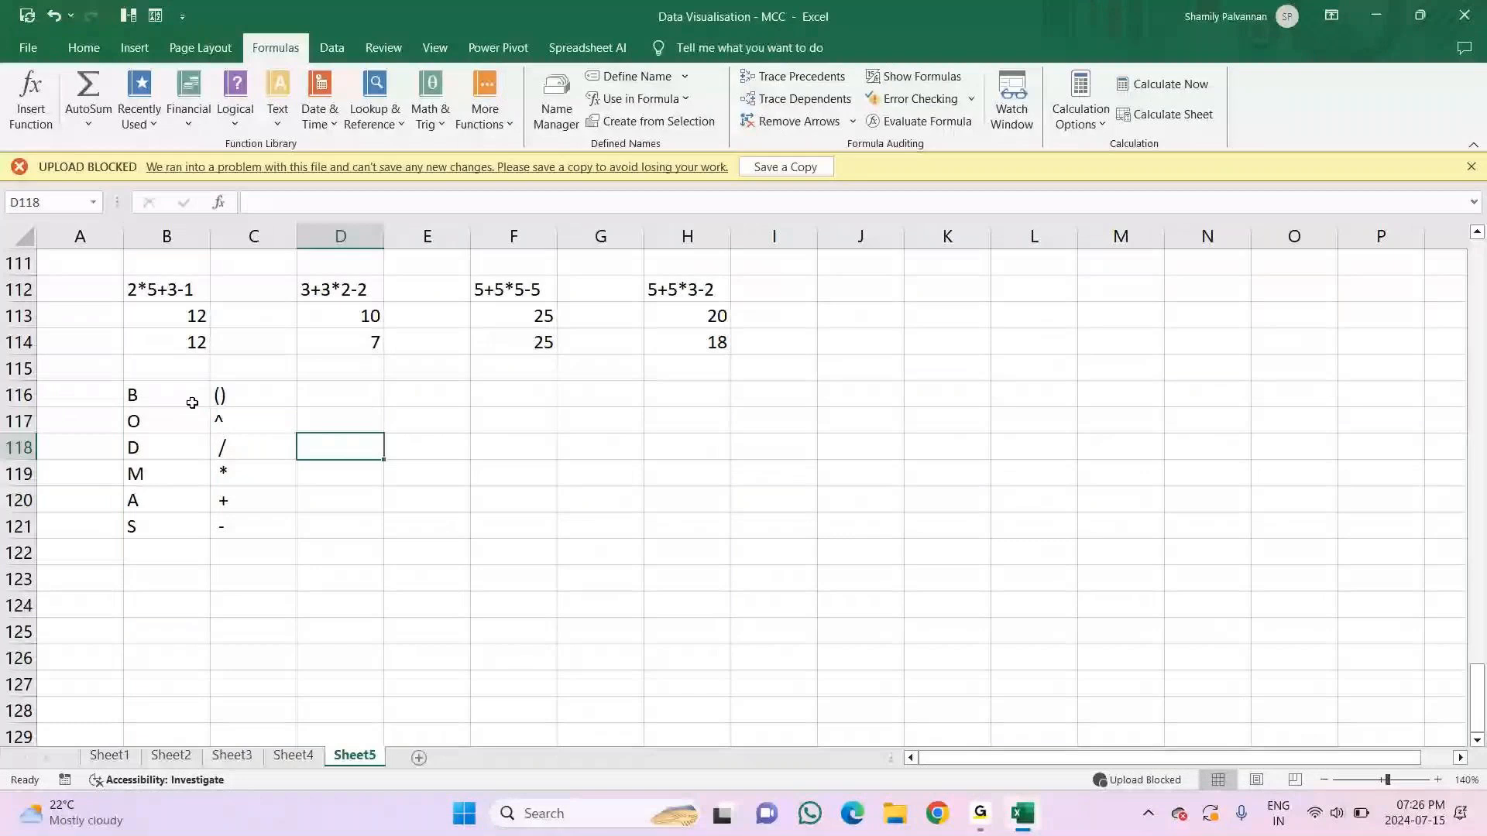
# Step: Apply all borders to the BODMAS table cells B116:C120
pyautogui.moveTo(192, 402); pyautogui.dragTo(256, 500)
pyautogui.click(94, 54)
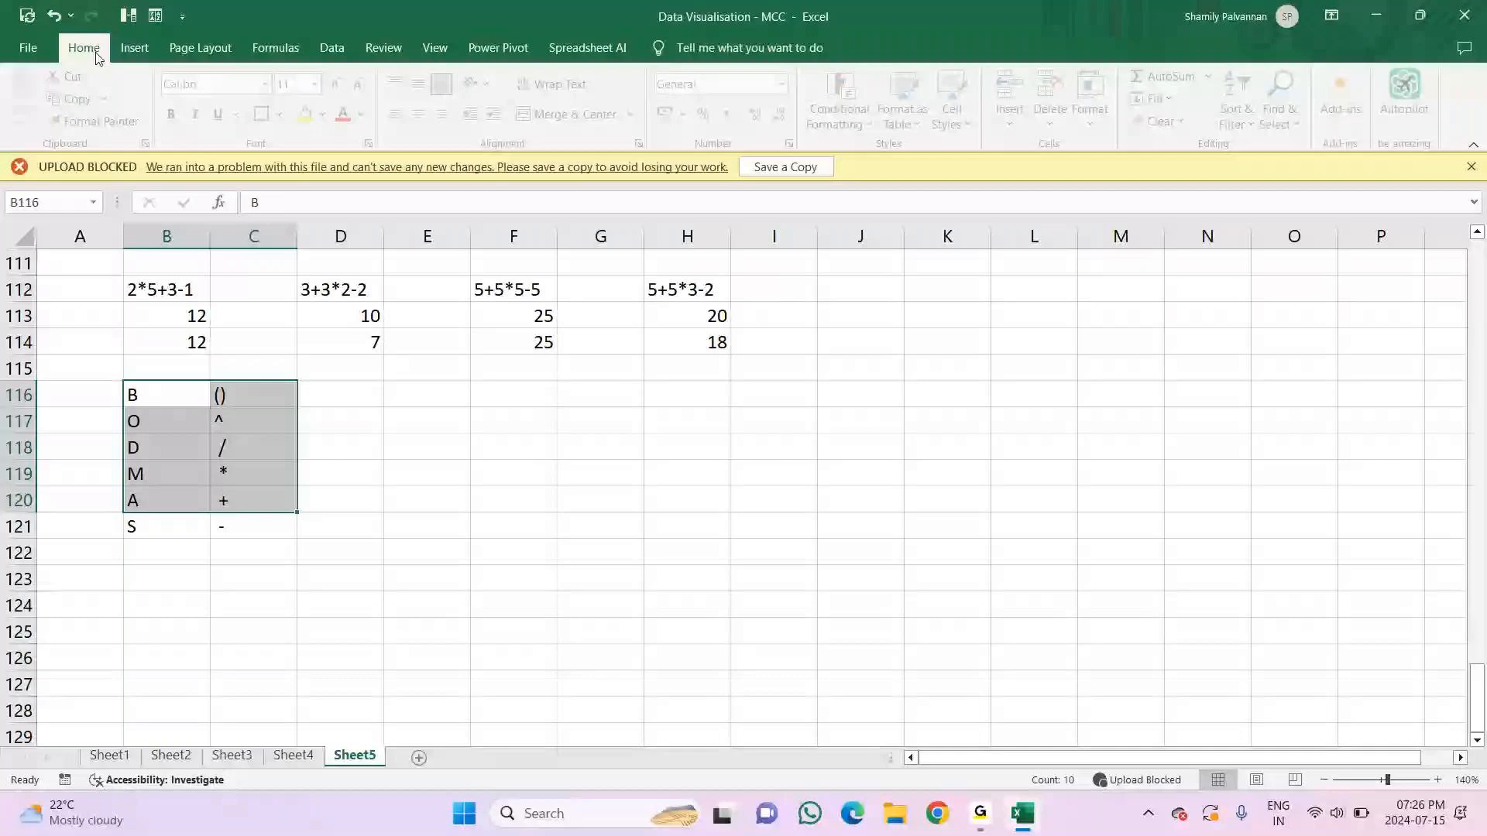
pyautogui.click(284, 115)
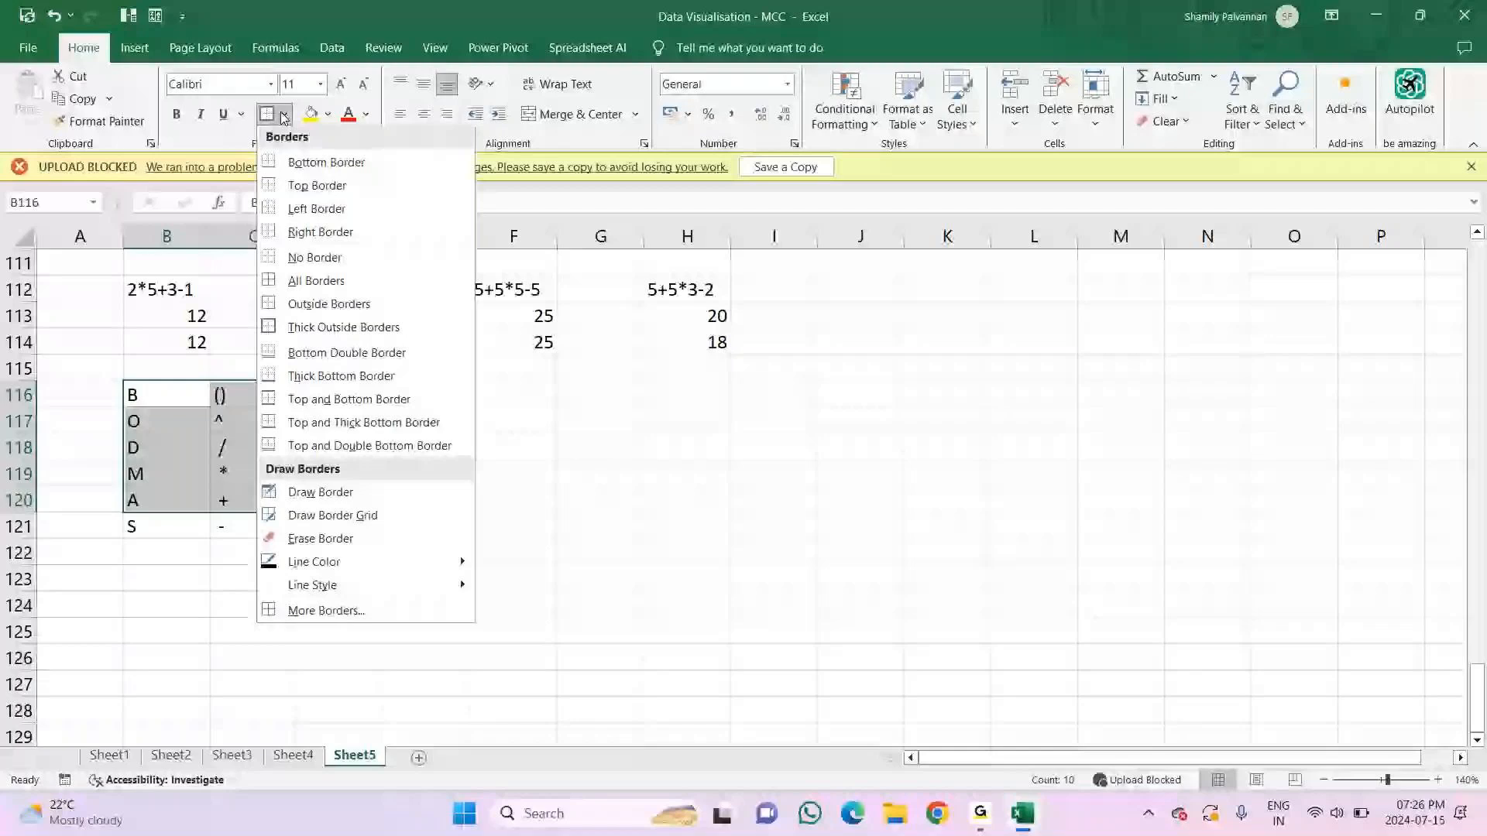
pyautogui.click(316, 281)
pyautogui.moveTo(166, 395); pyautogui.dragTo(234, 534)
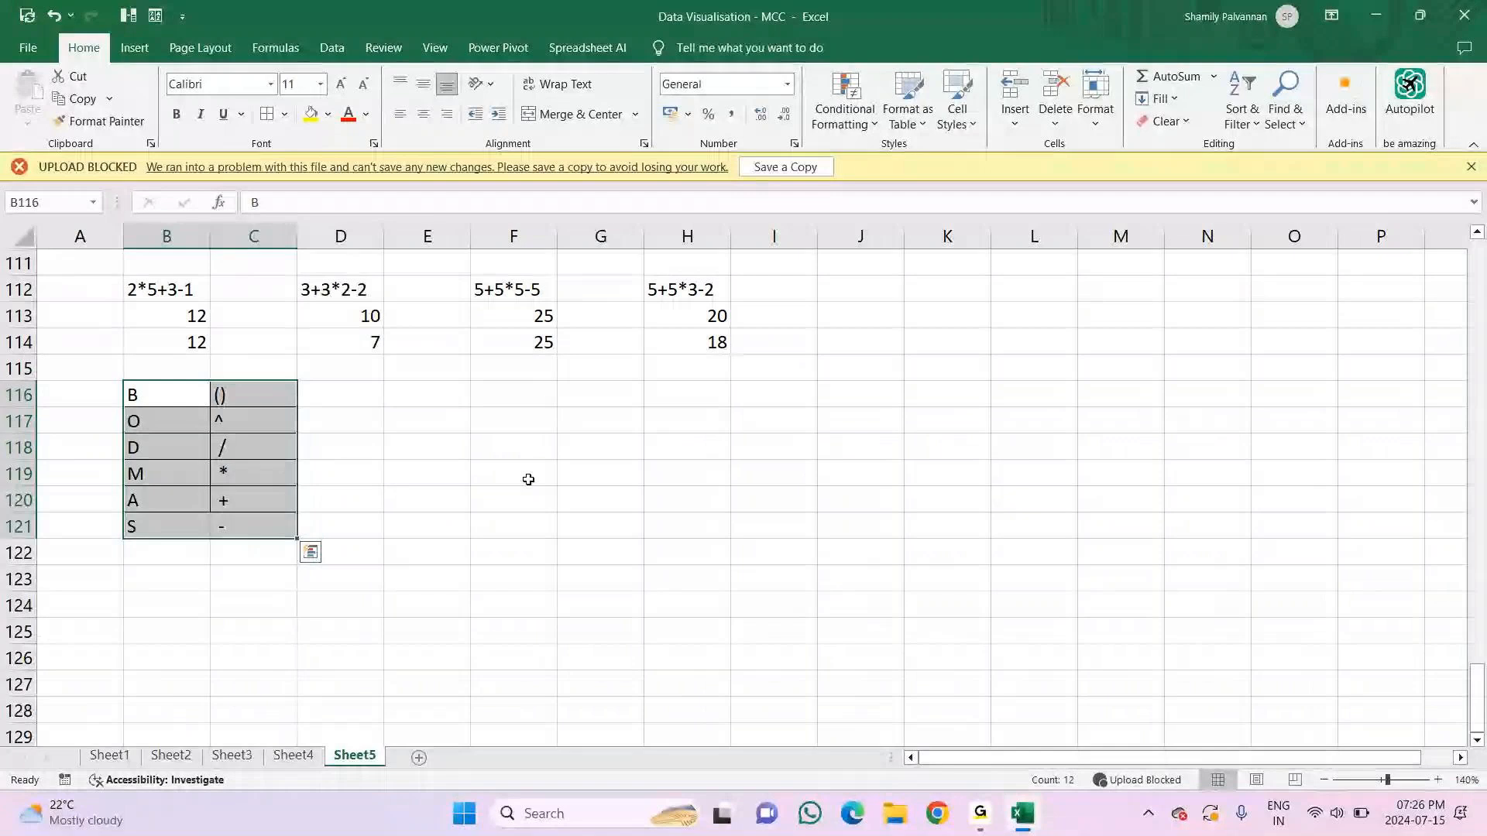
pyautogui.click(533, 479)
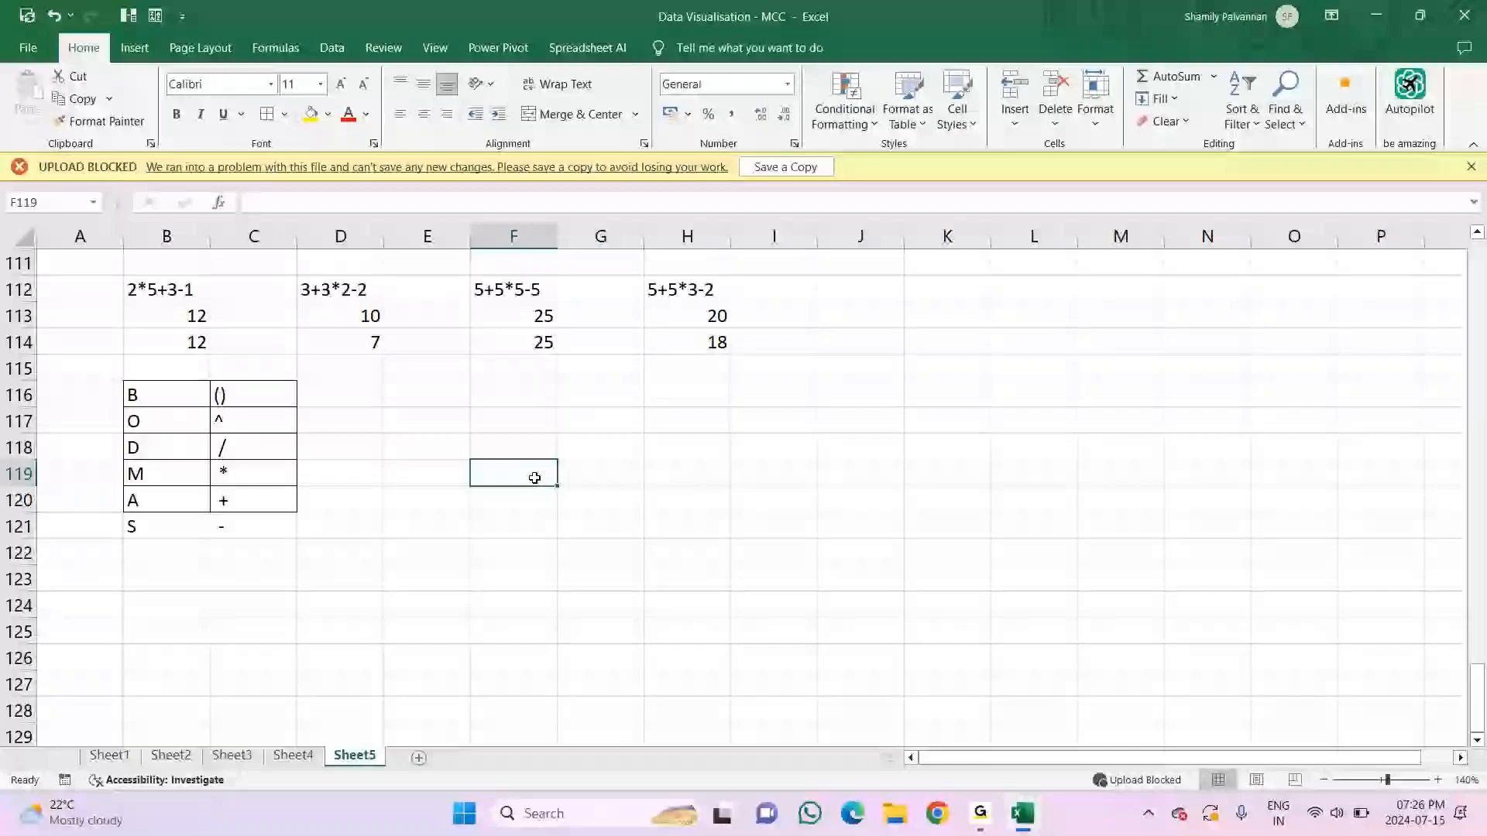
# Step: Insert a new worksheet and bring up the formula commands with B2 selected
pyautogui.hotkey('shift', 'F11')
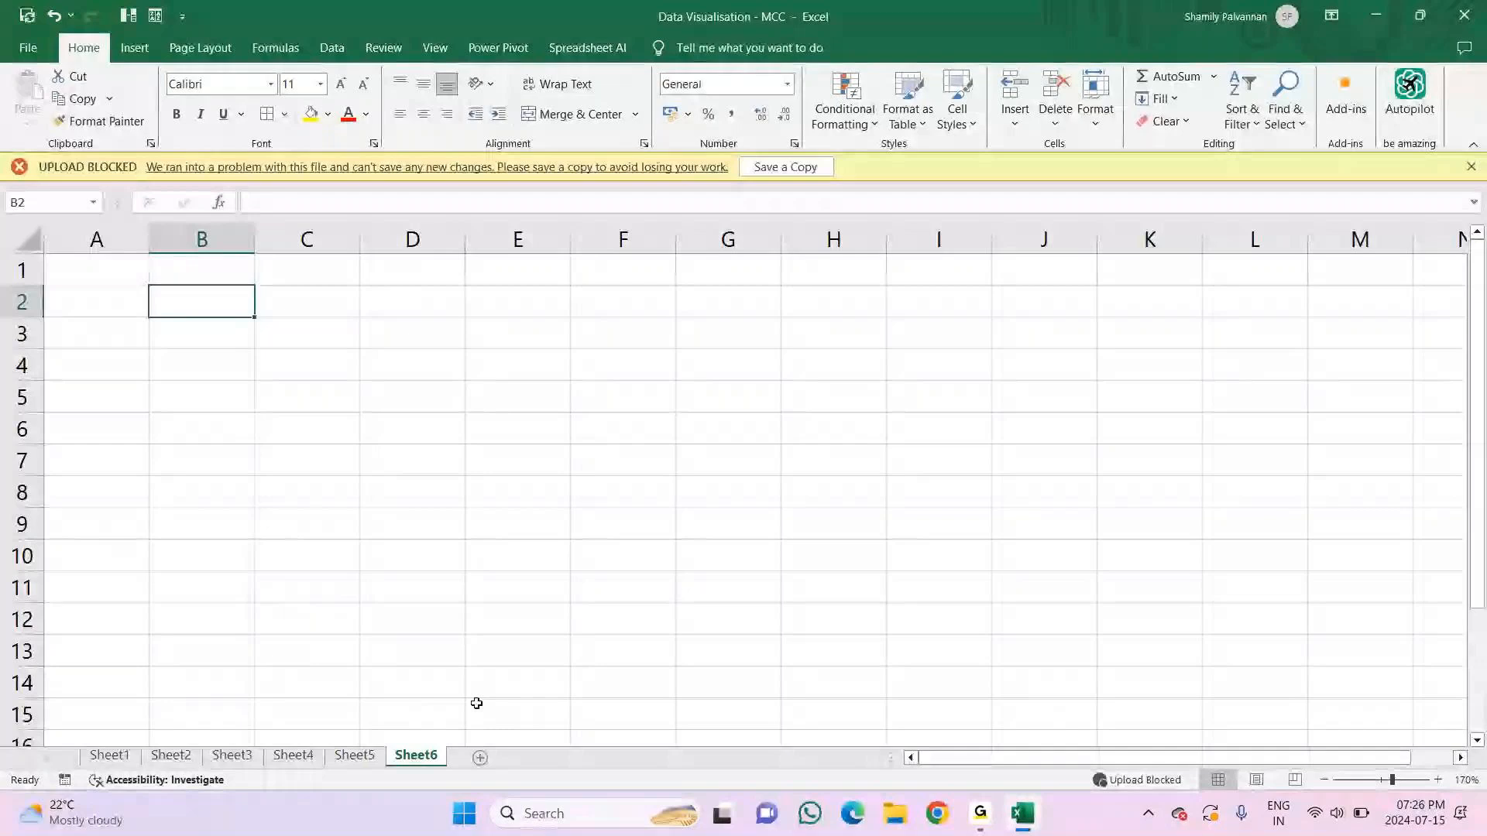
pyautogui.click(276, 48)
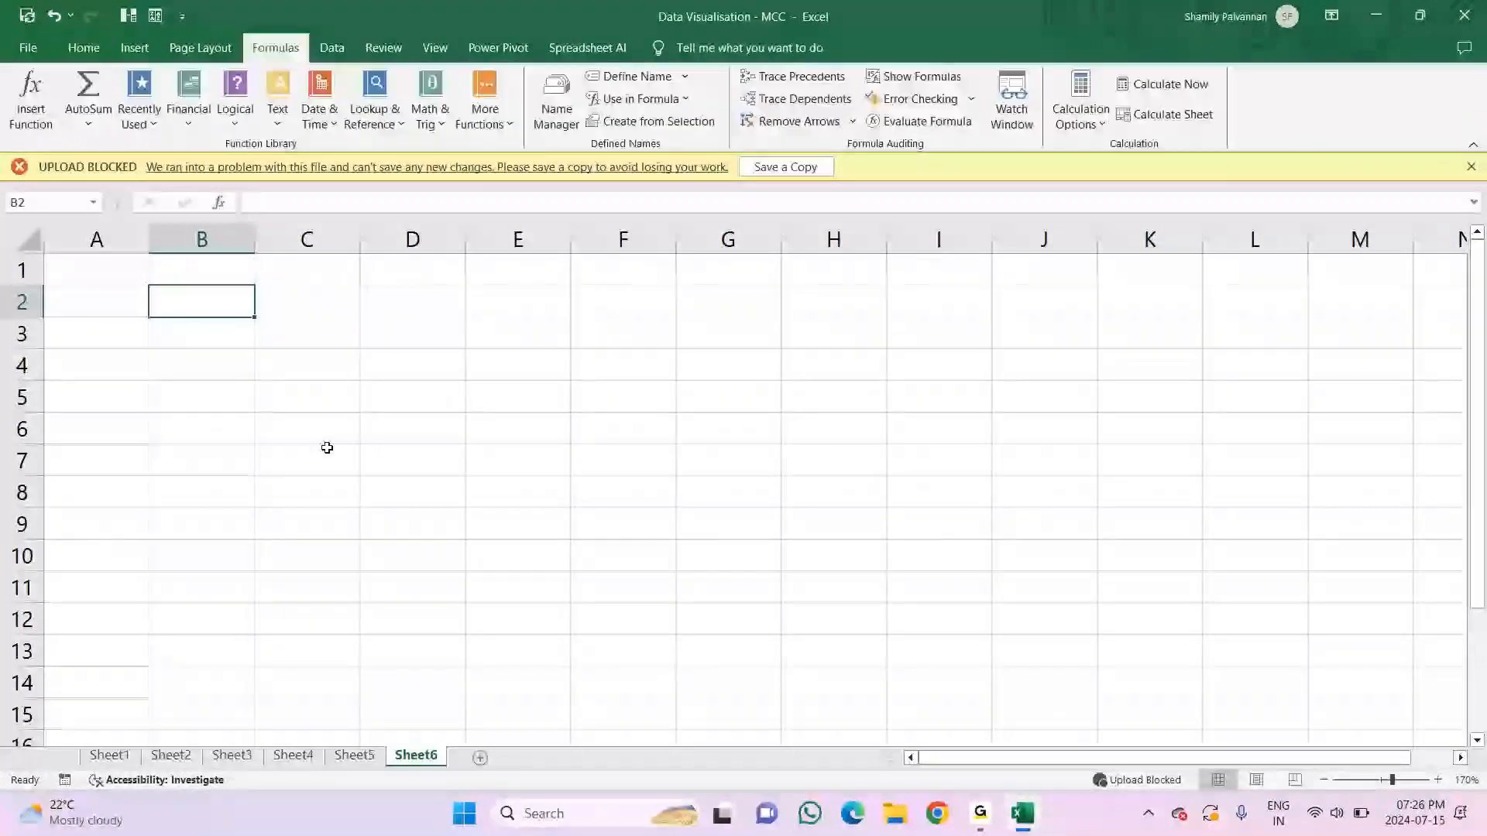